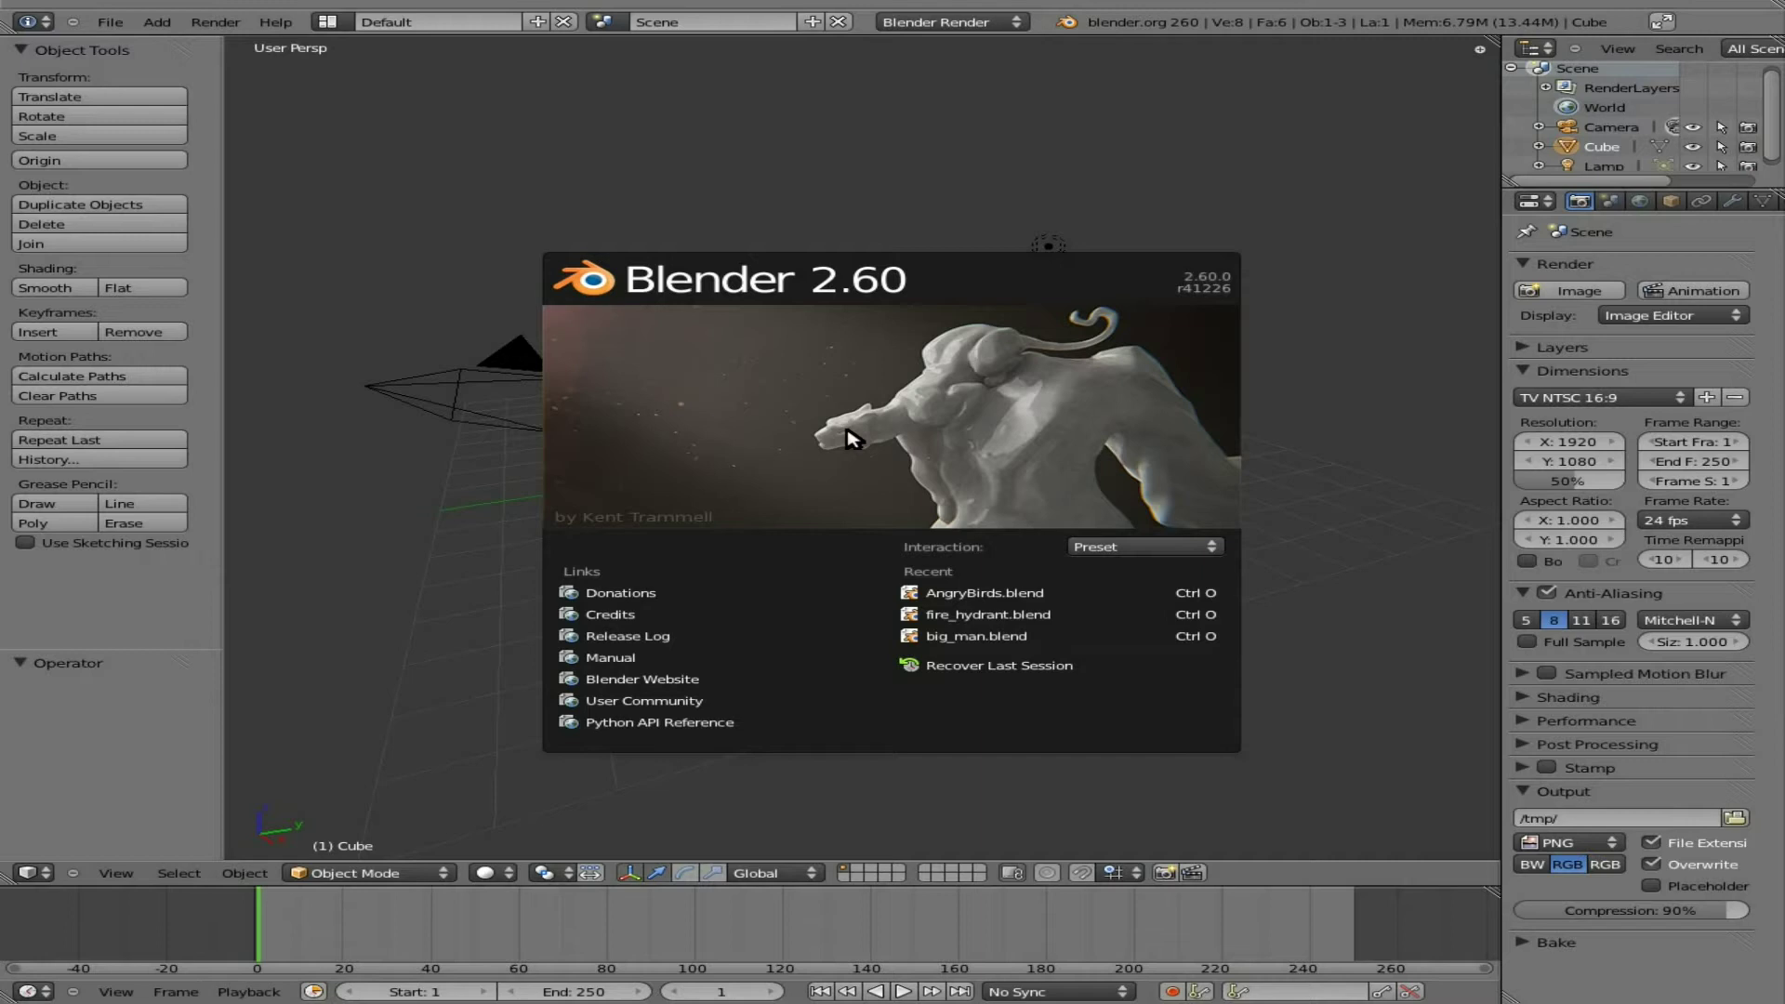
- Delete the default cube and add a UV sphere in its place
click(851, 439)
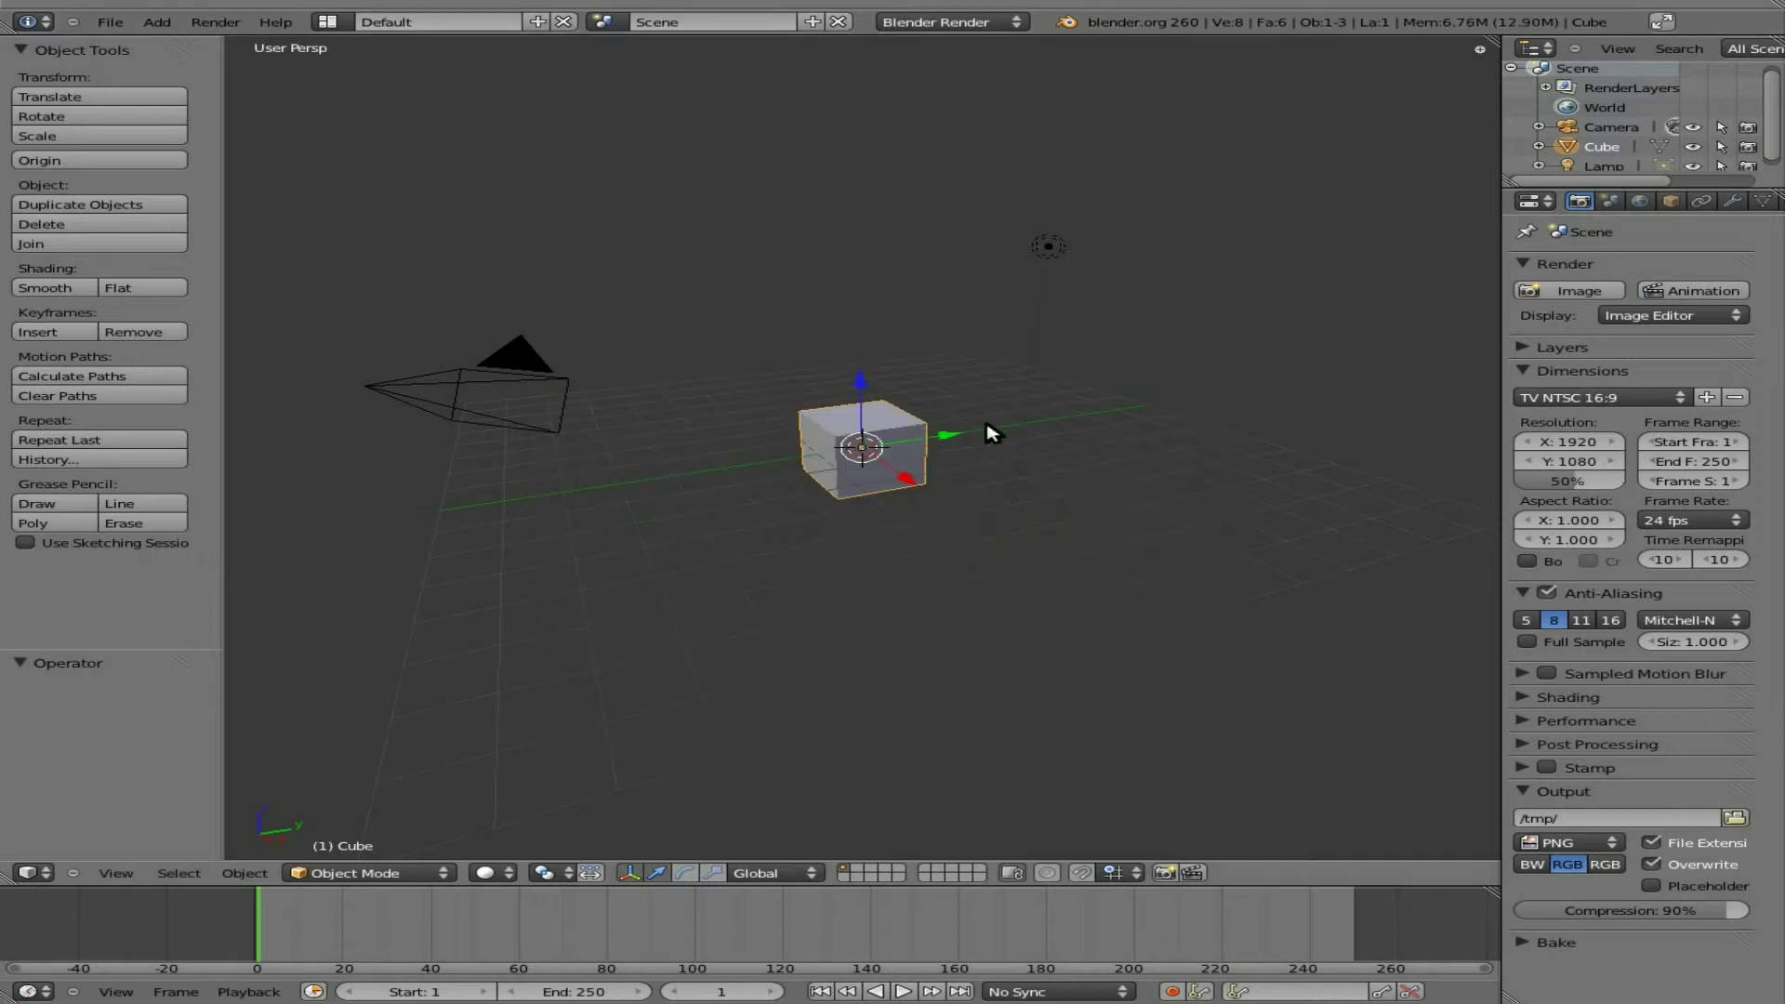
key(x)
click(892, 429)
key(space)
text(sphere)
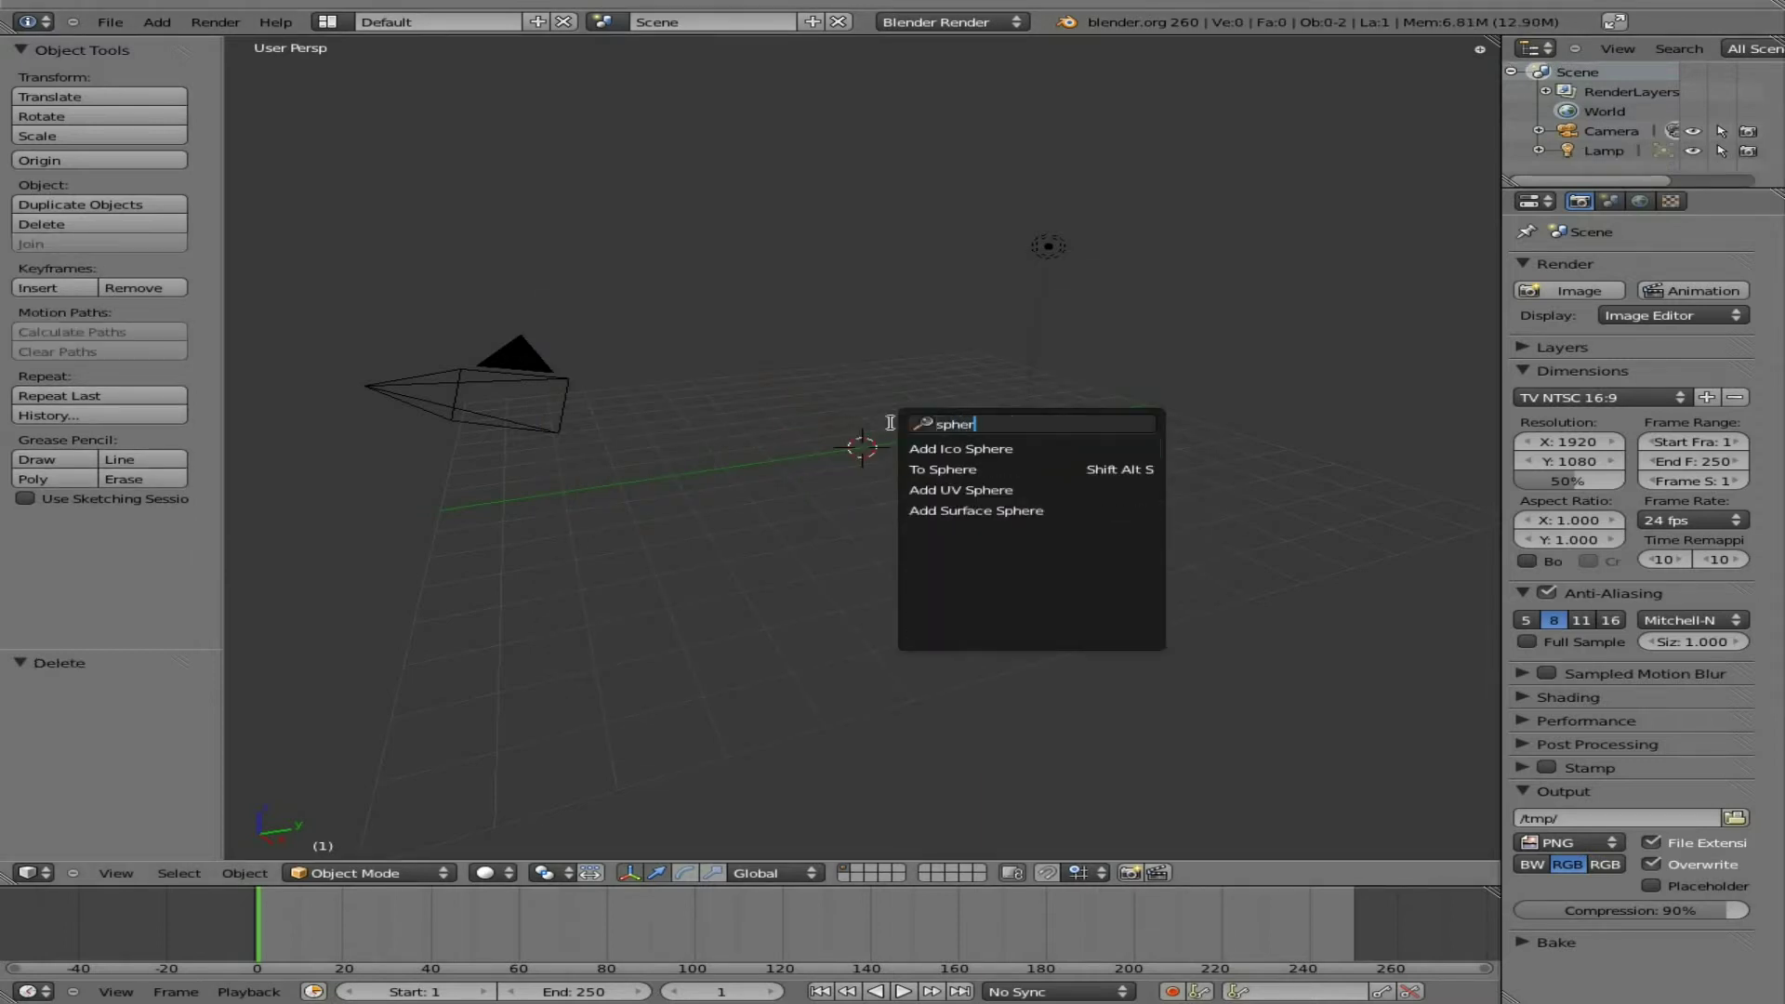
key(Down)
key(Down)
key(Return)
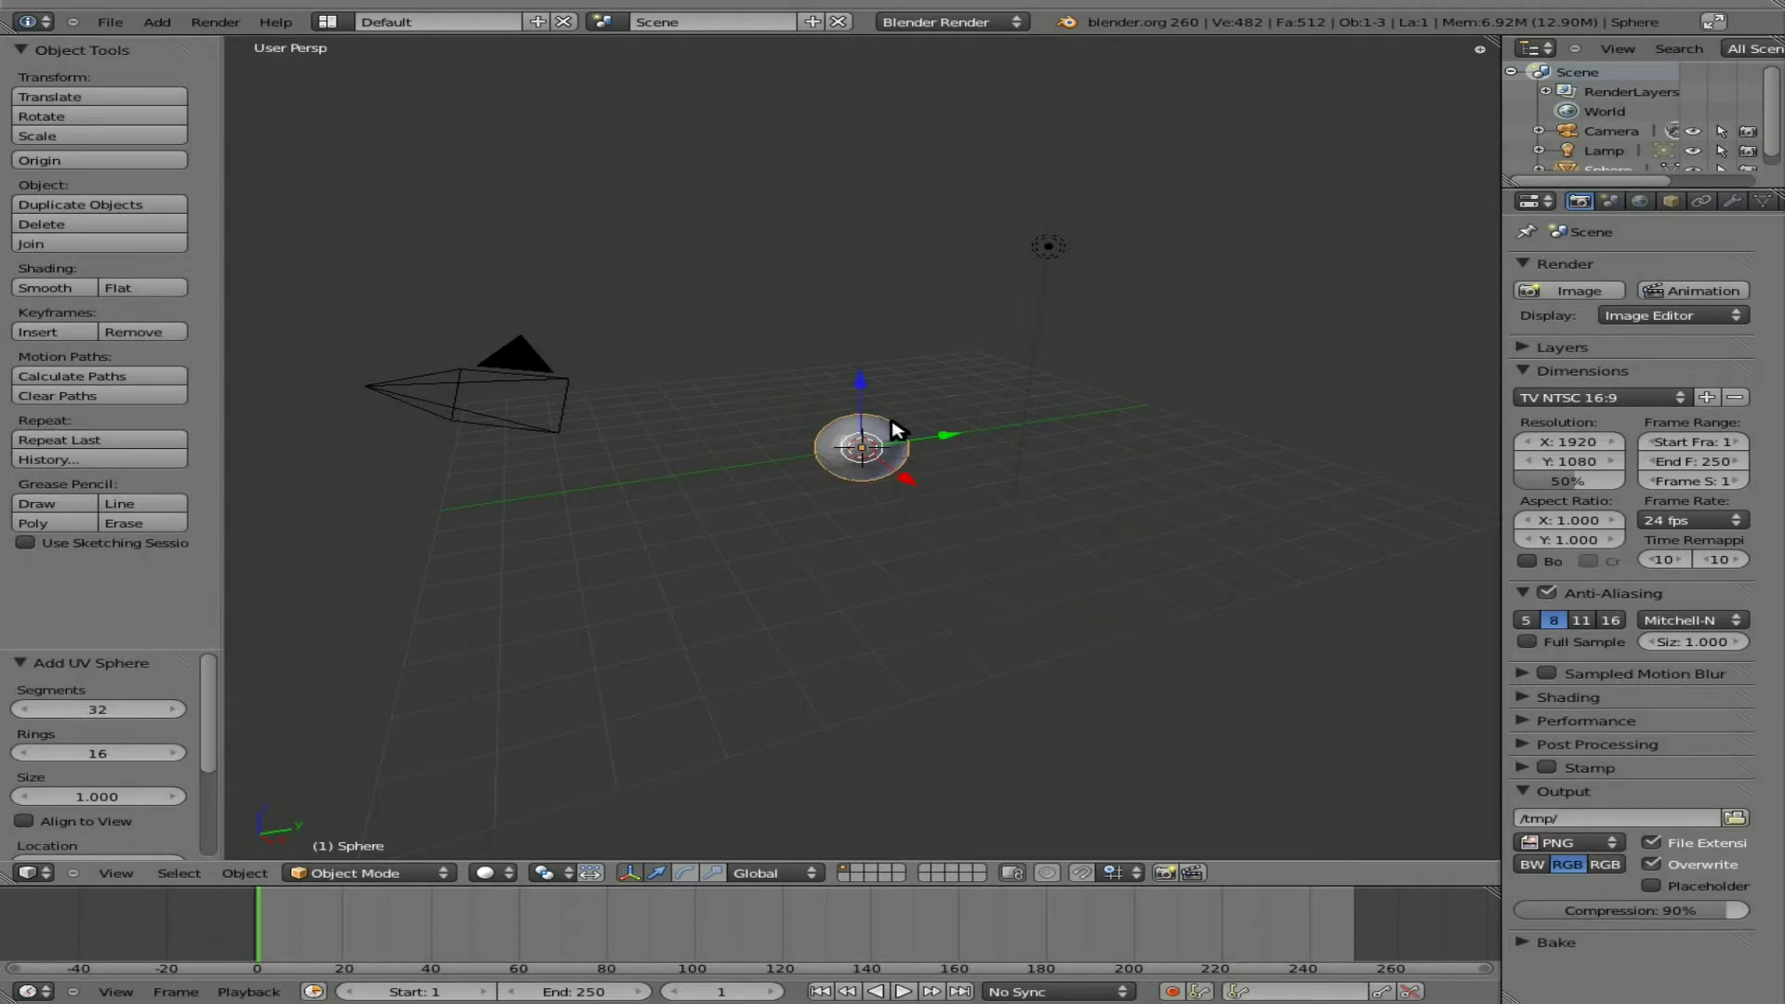
- Apply Quick Fur to the sphere and test-render it through the camera view
key(space)
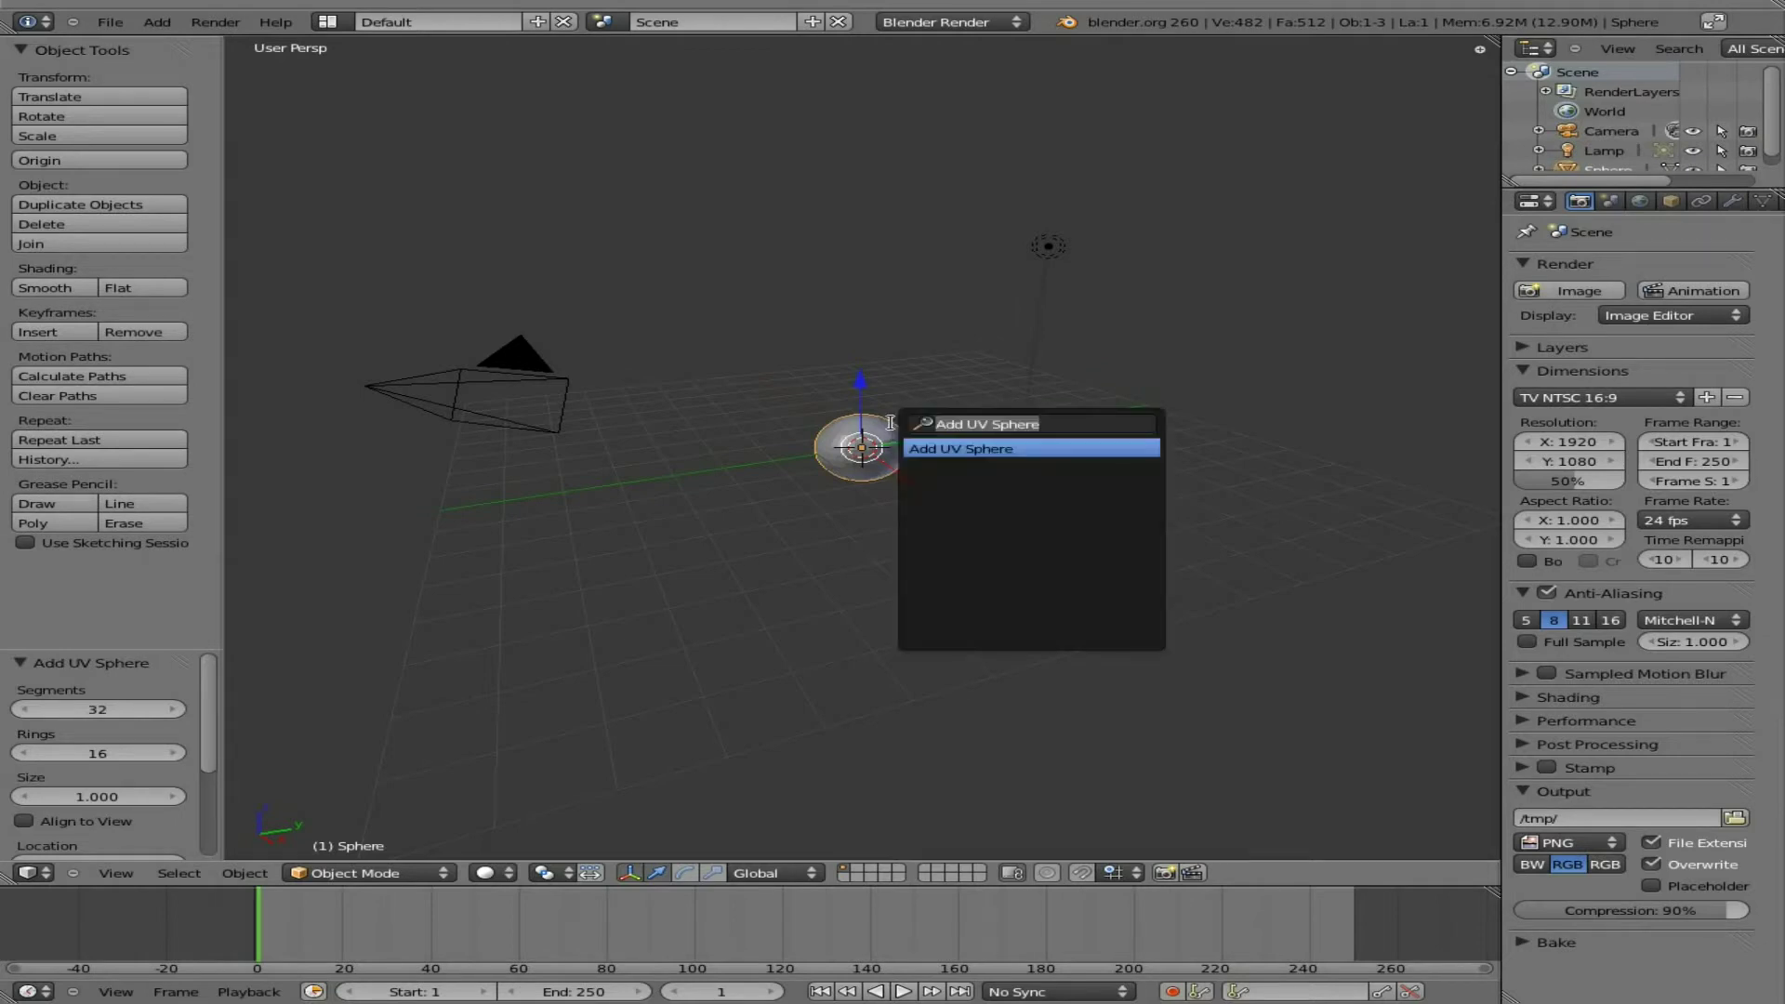
text(fur)
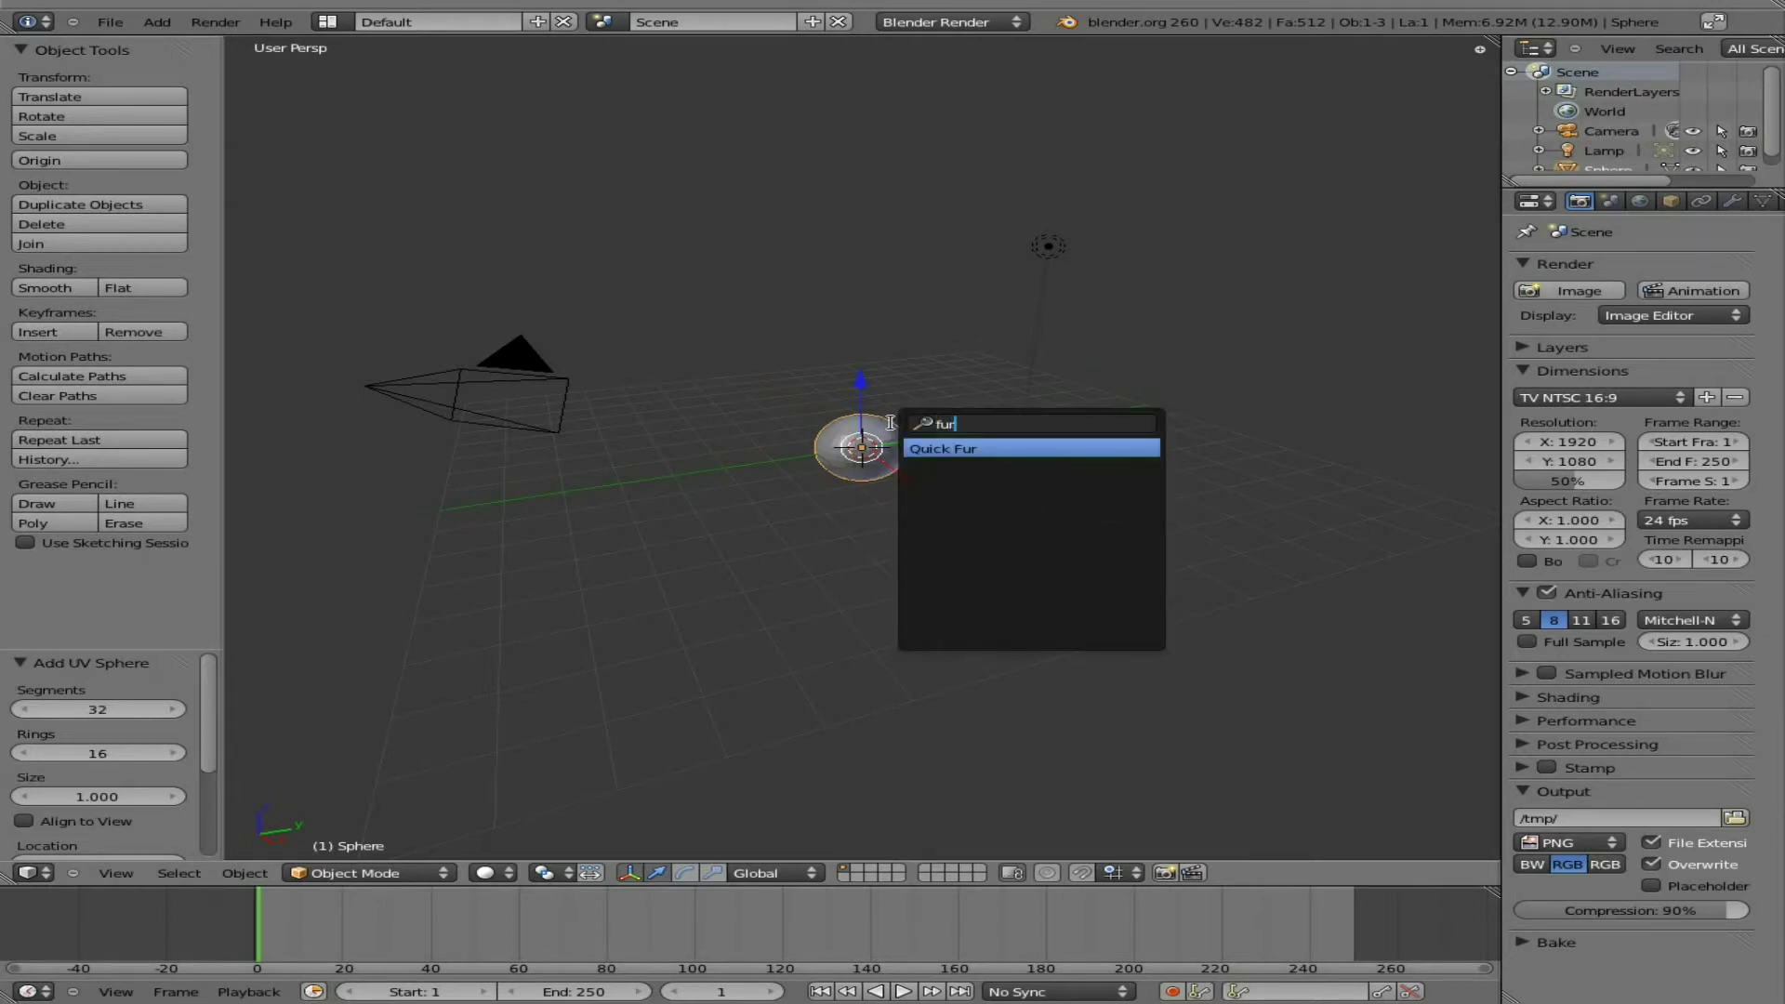
key(Return)
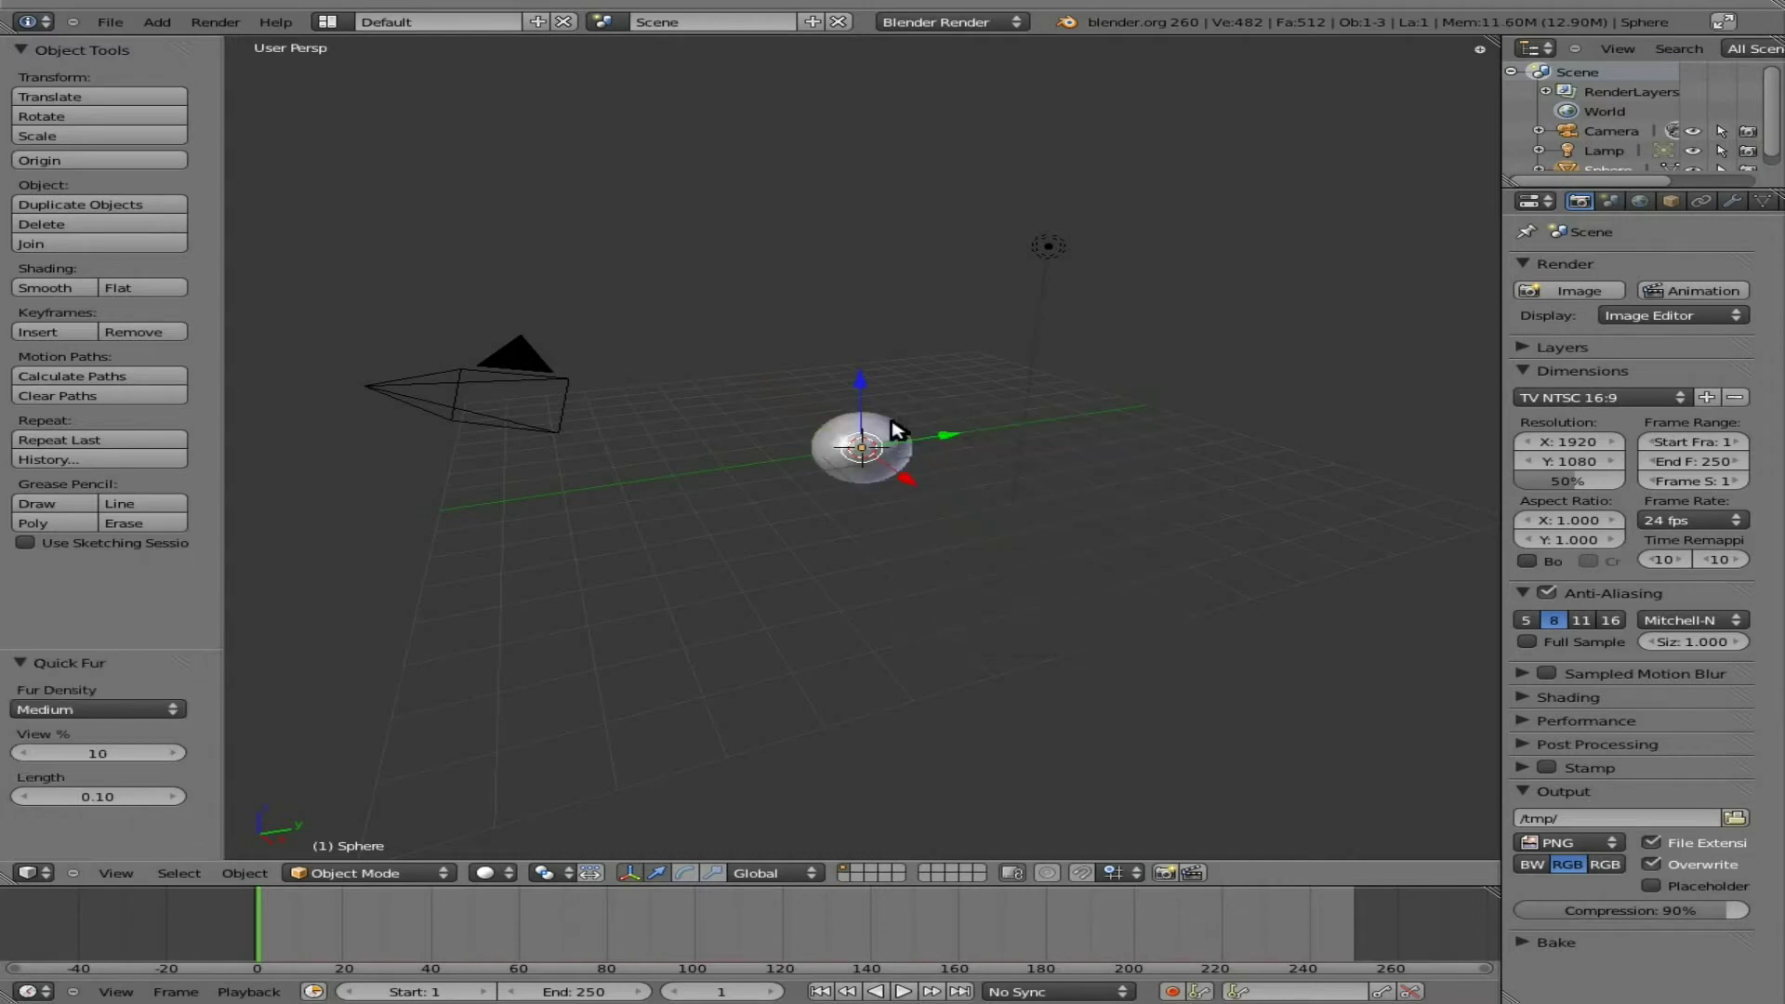
key(KP_0)
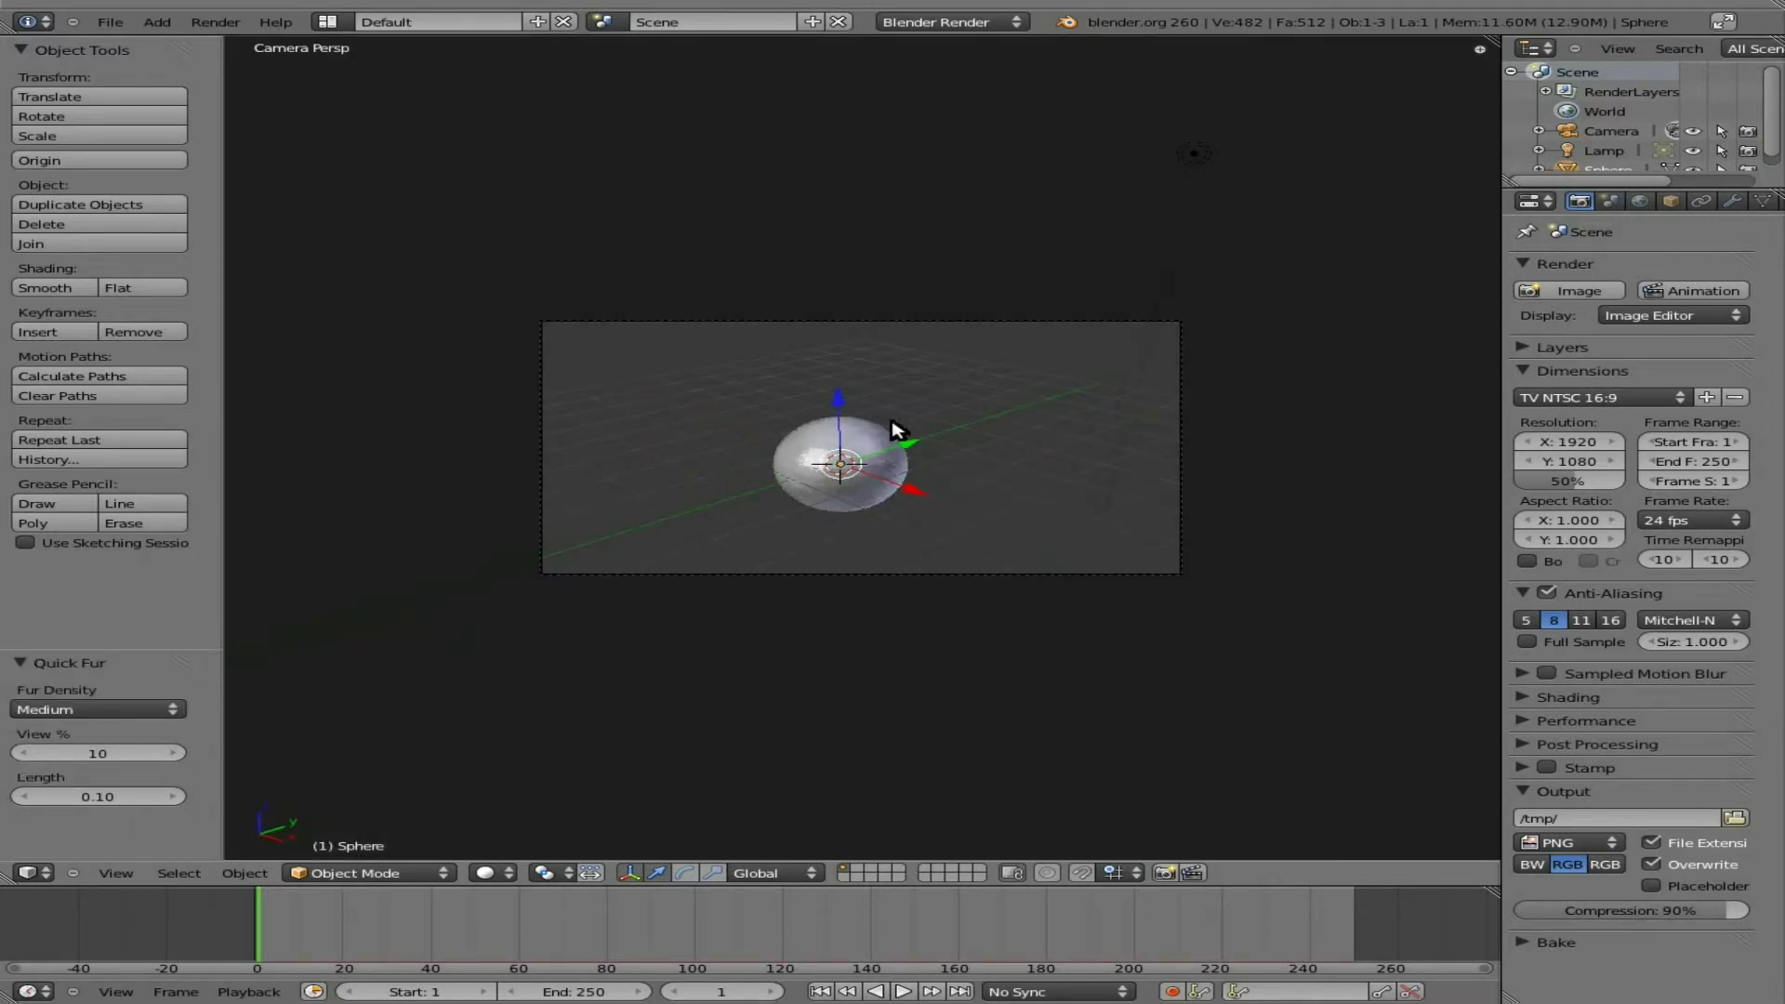
key(F12)
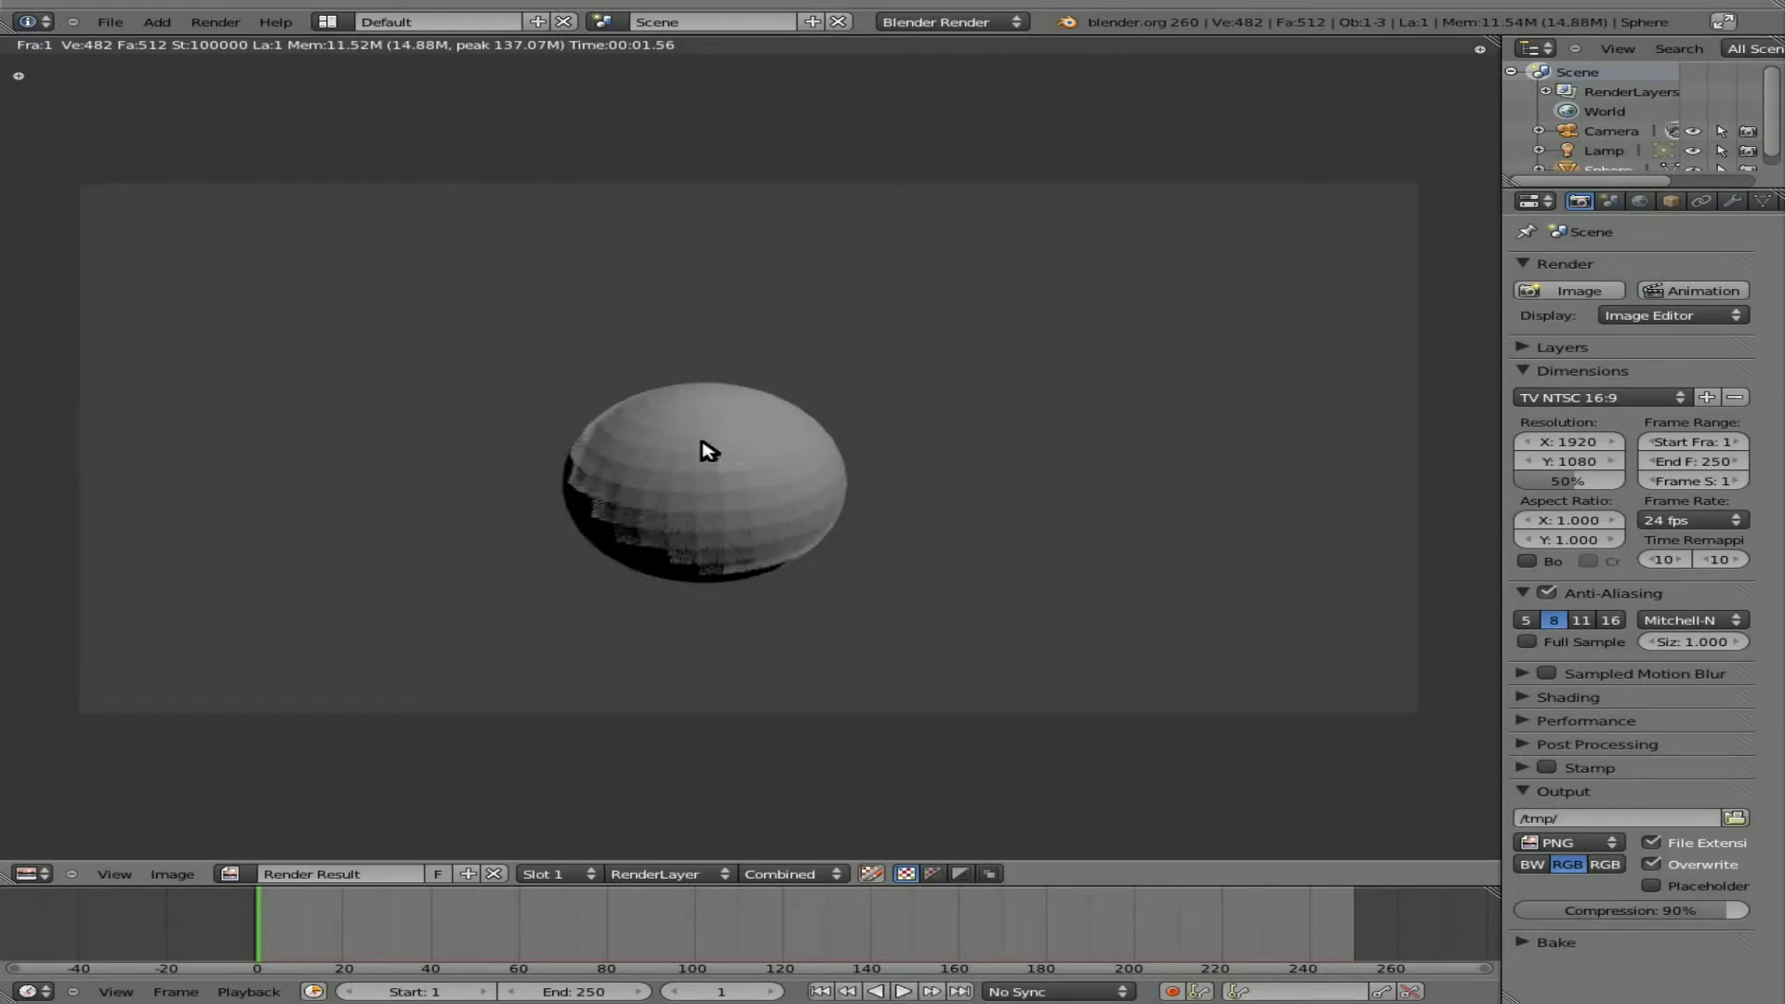
key(Escape)
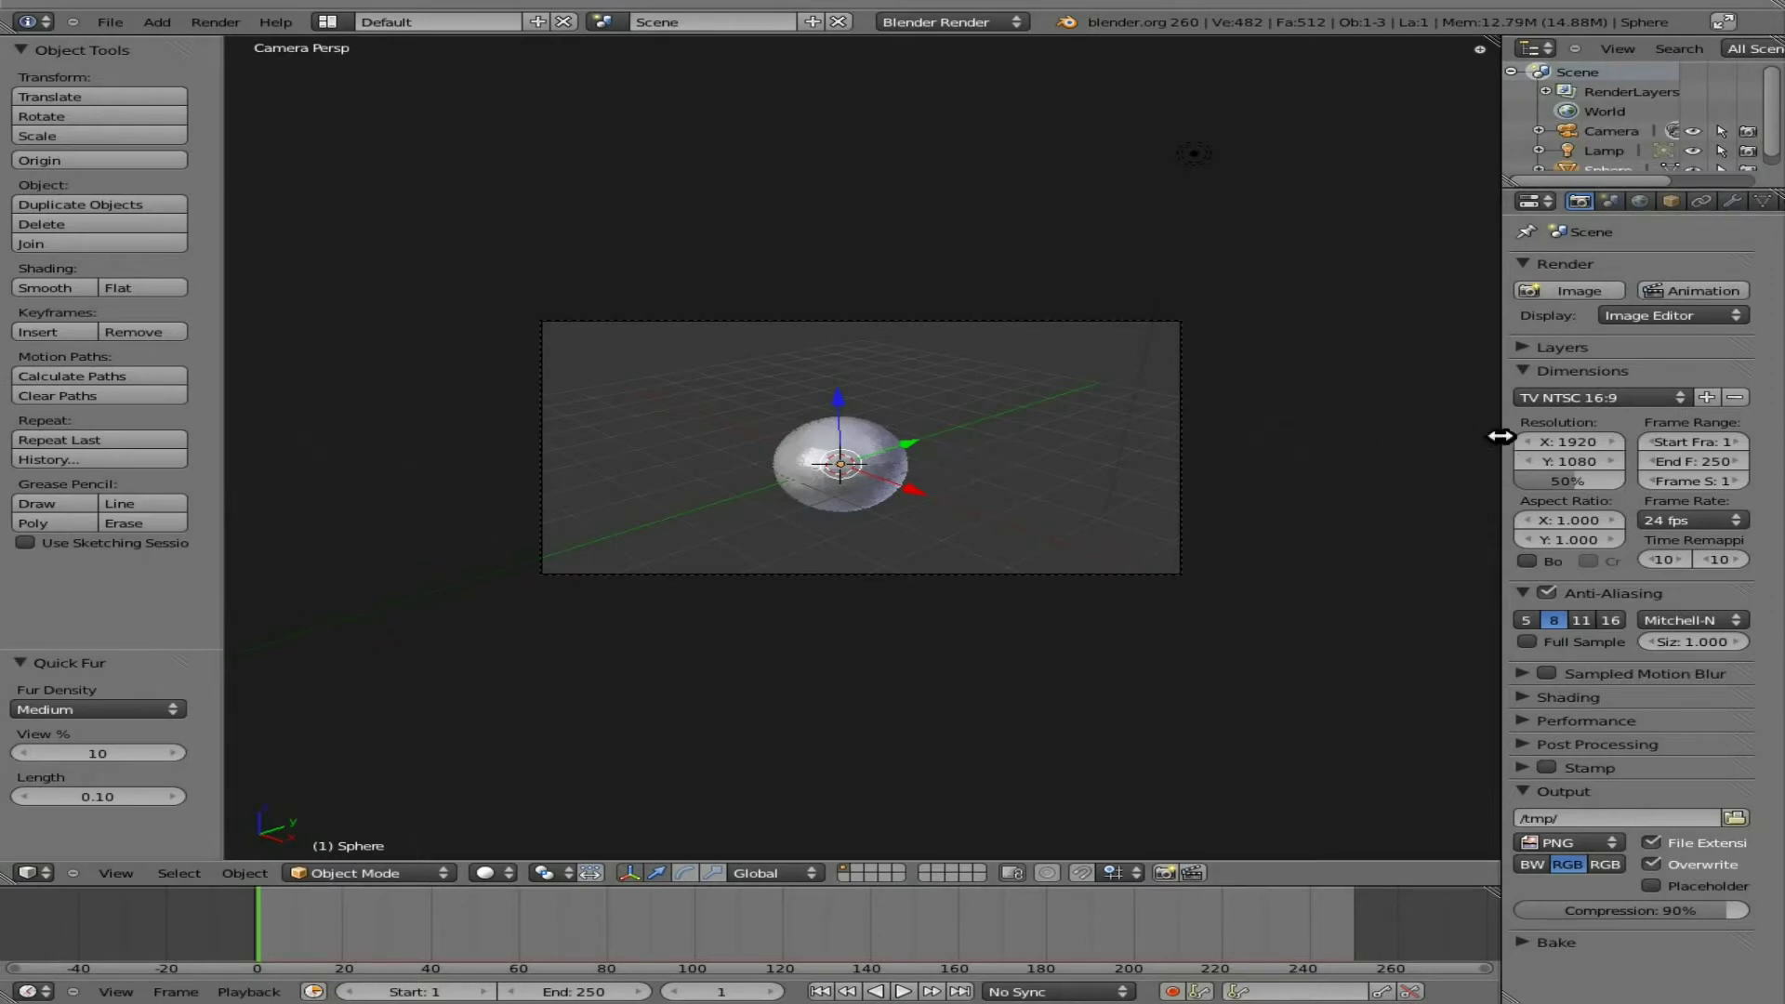
- Set the hair particle Hair Length to 1 and test-render the longer fur
drag(1499, 435, 1328, 430)
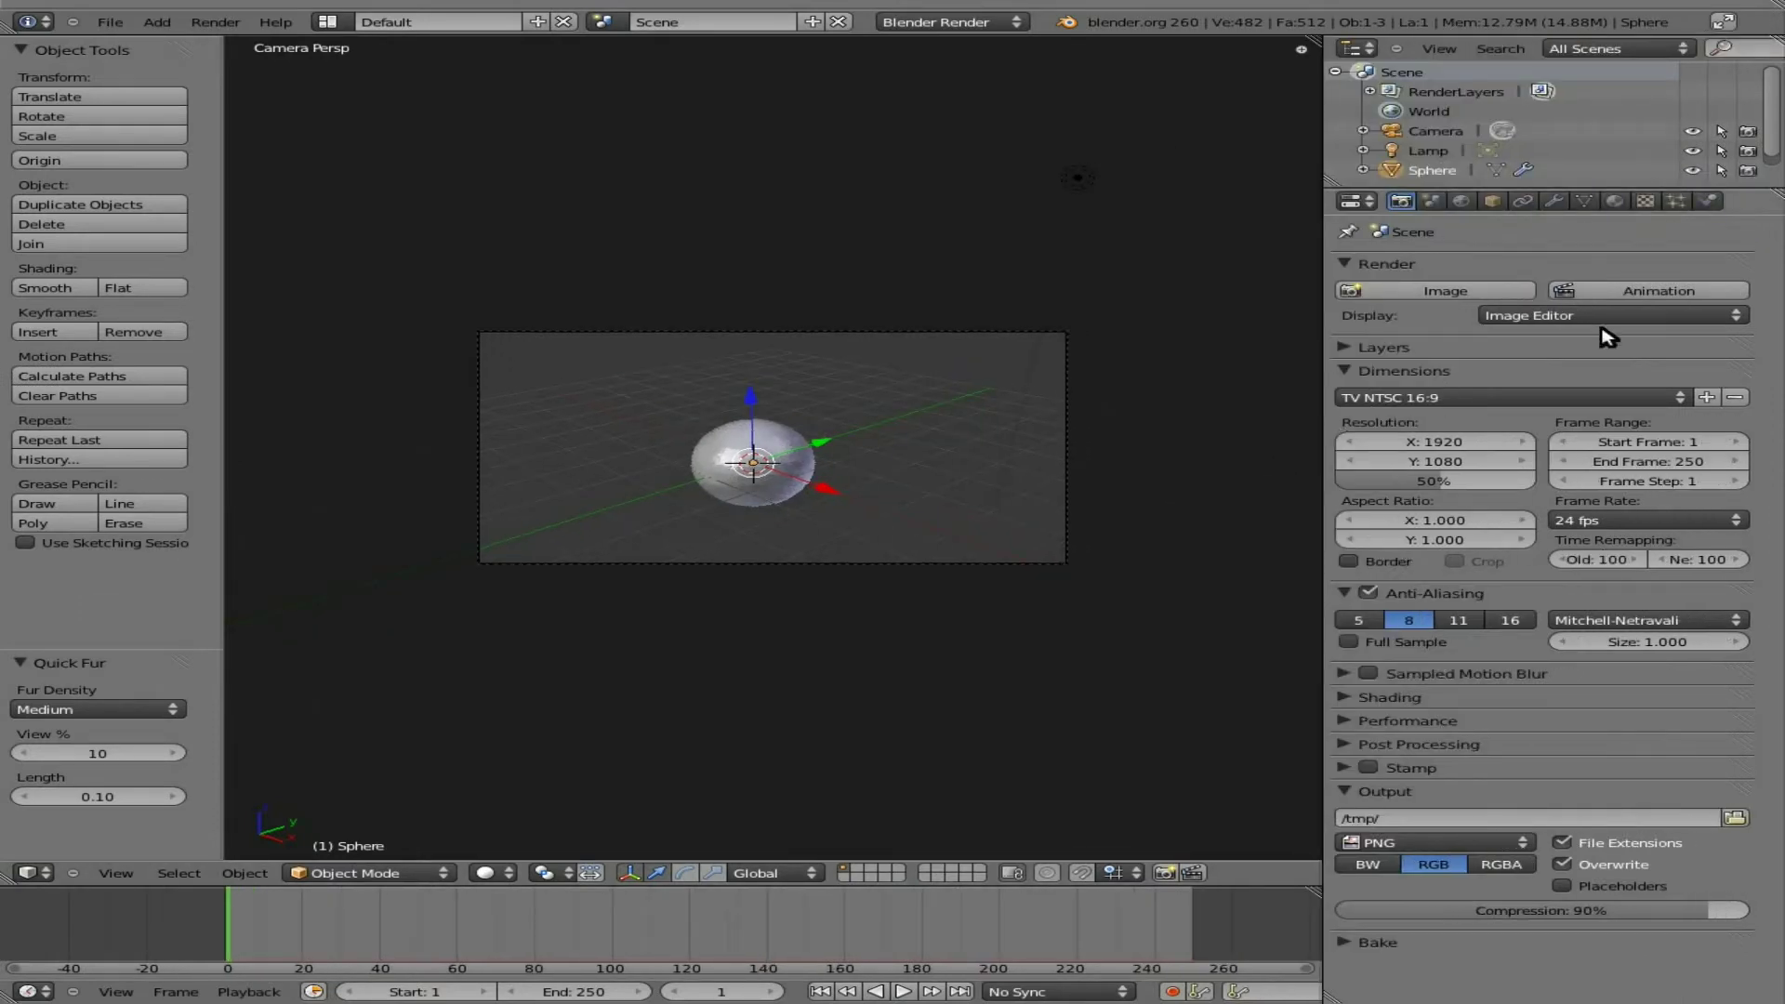
click(1679, 202)
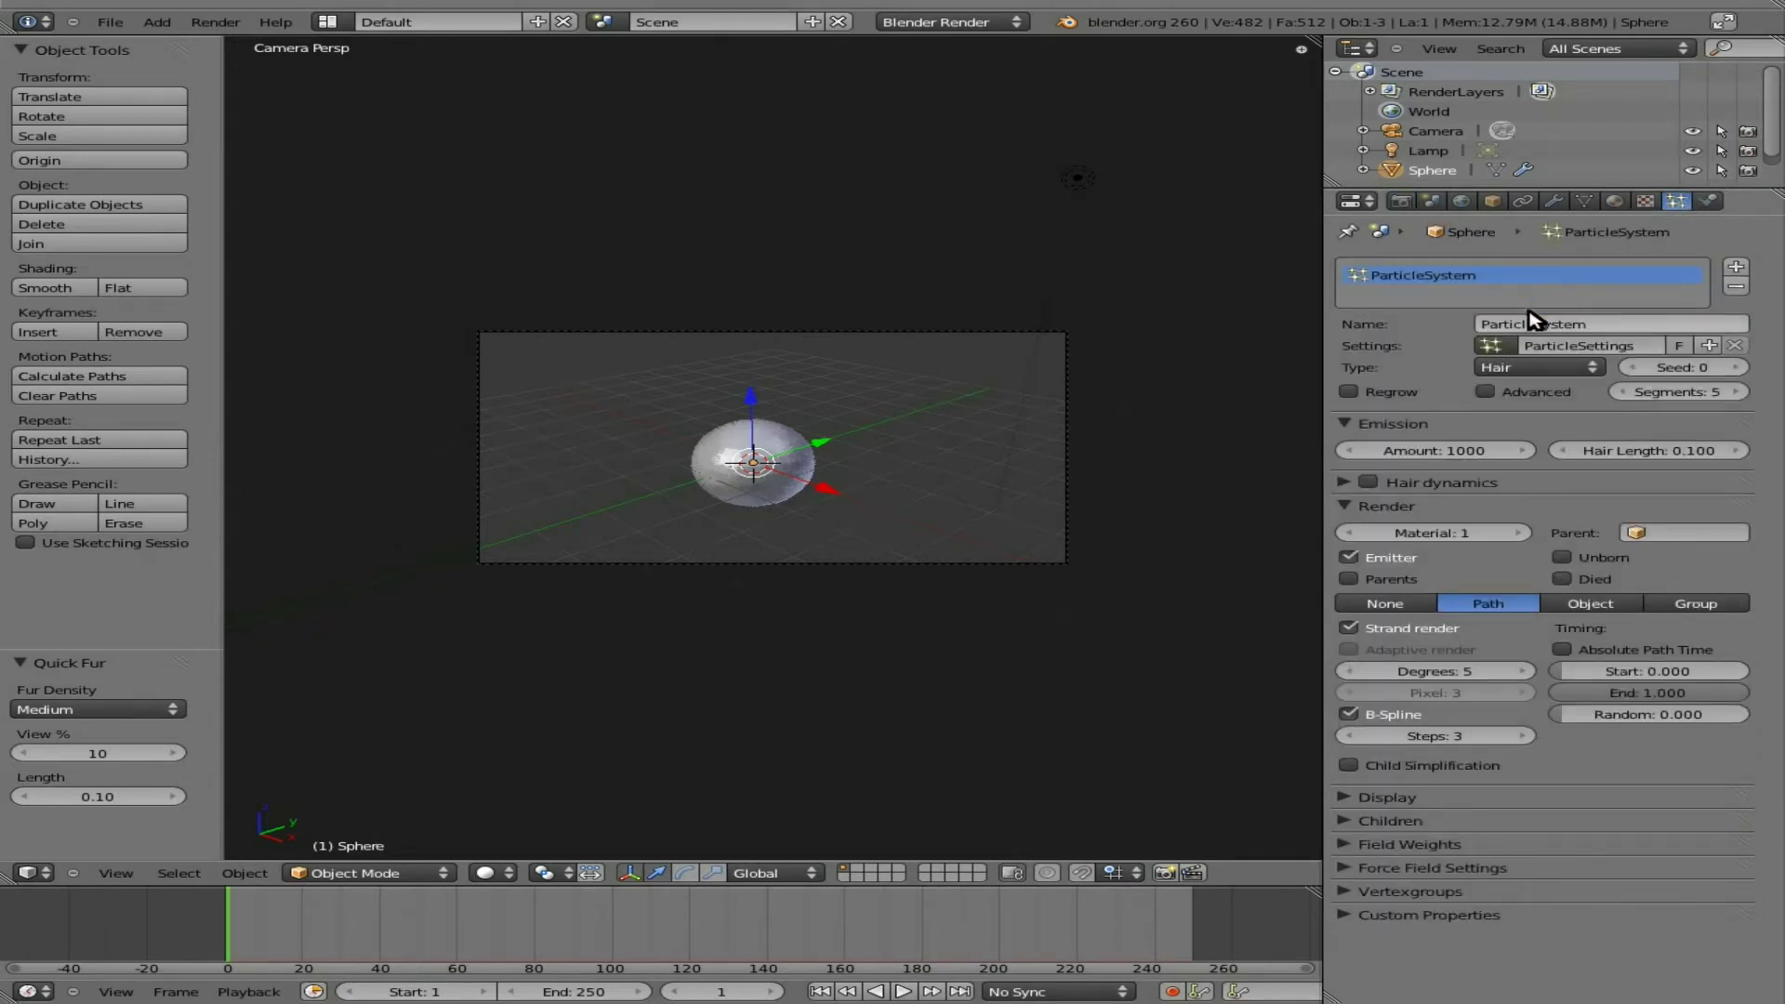
click(1683, 454)
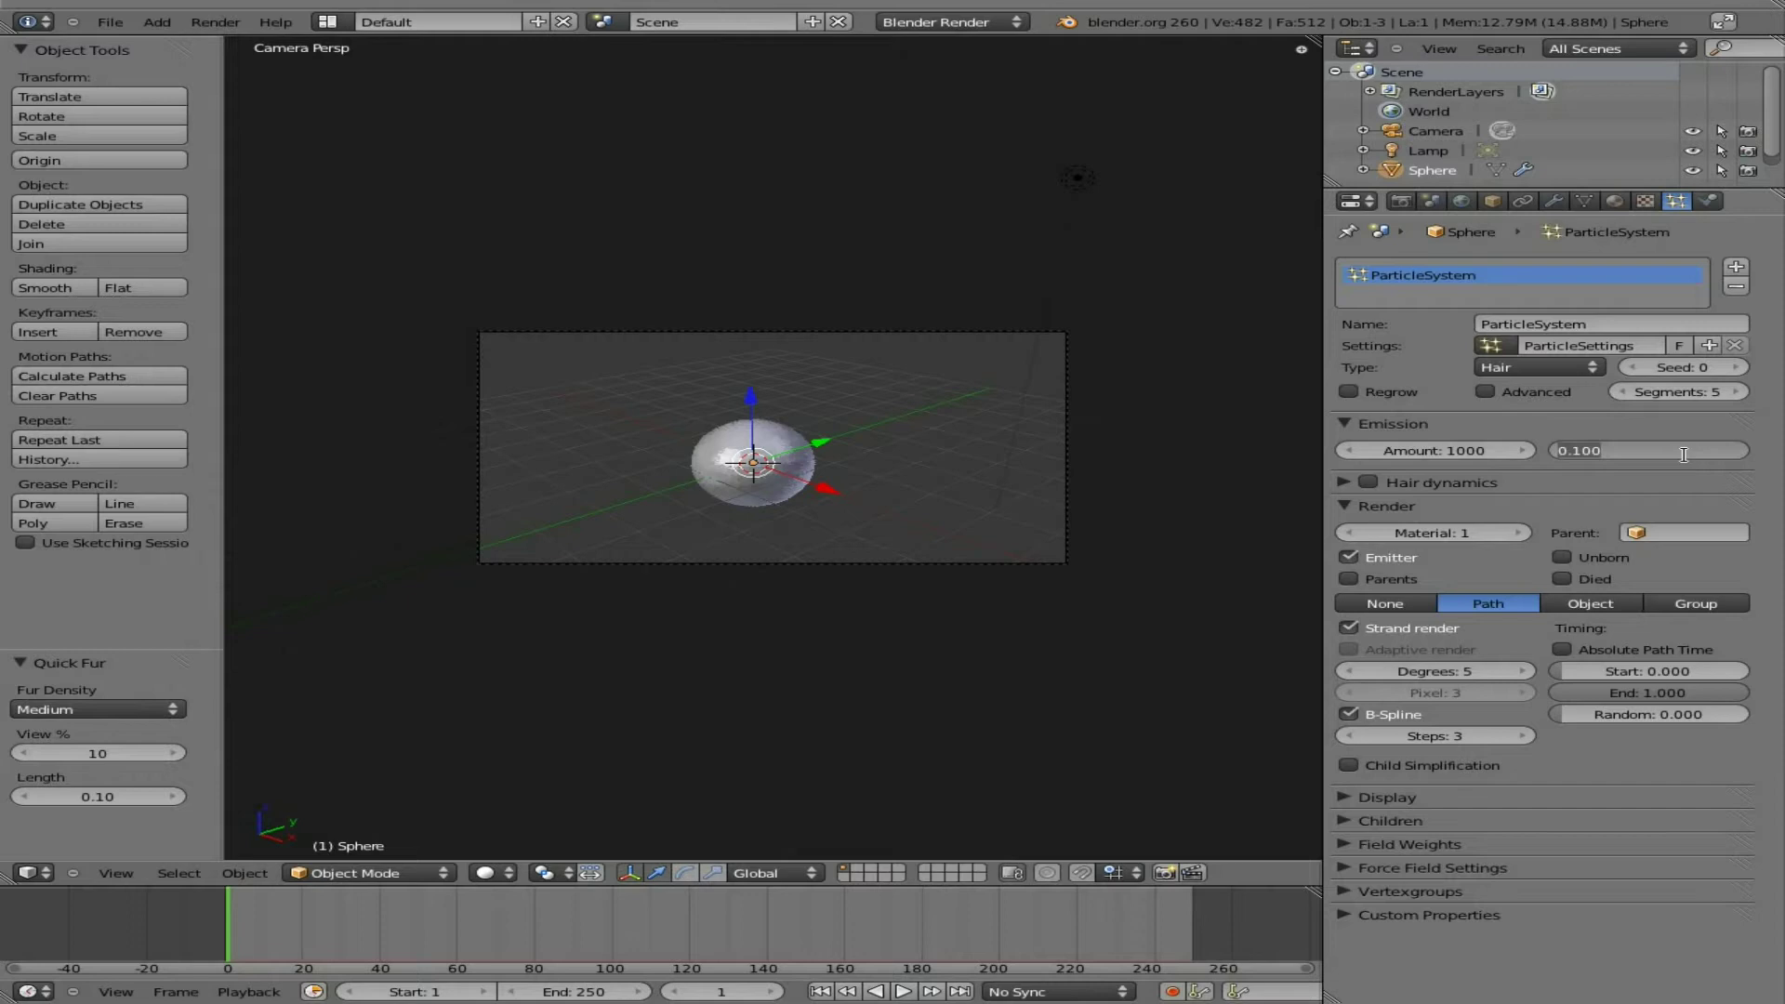
text(0.5)
key(Return)
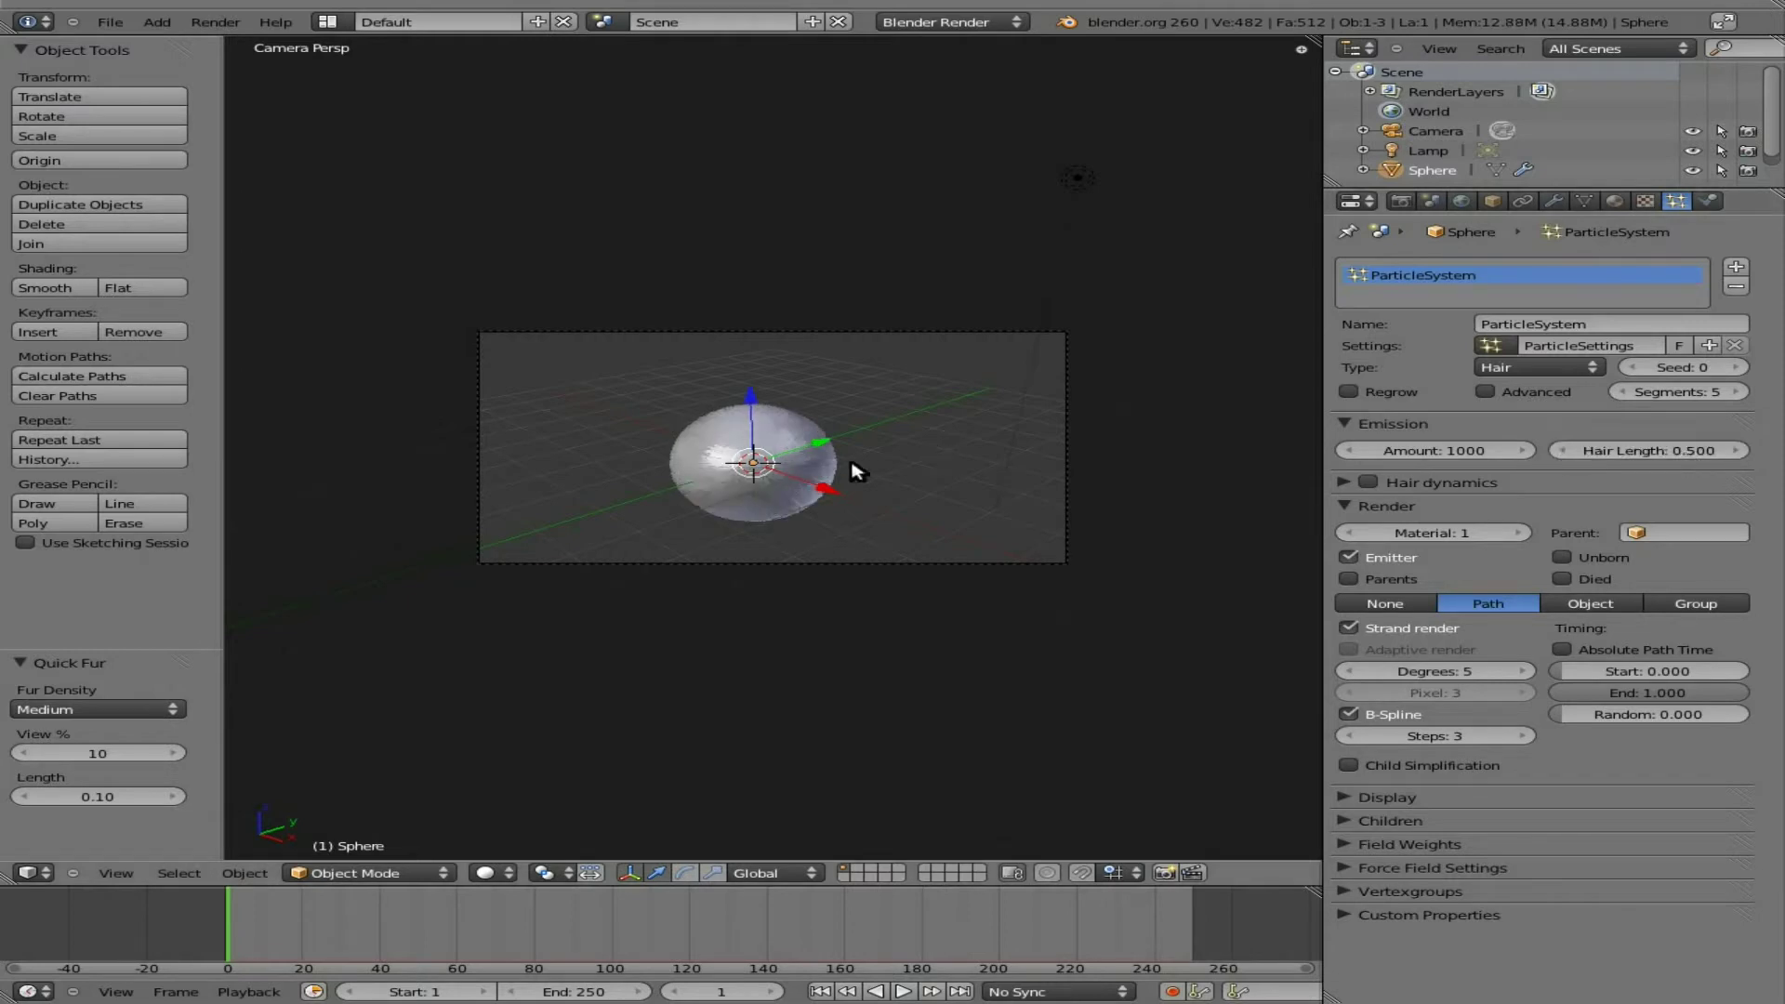
click(1681, 450)
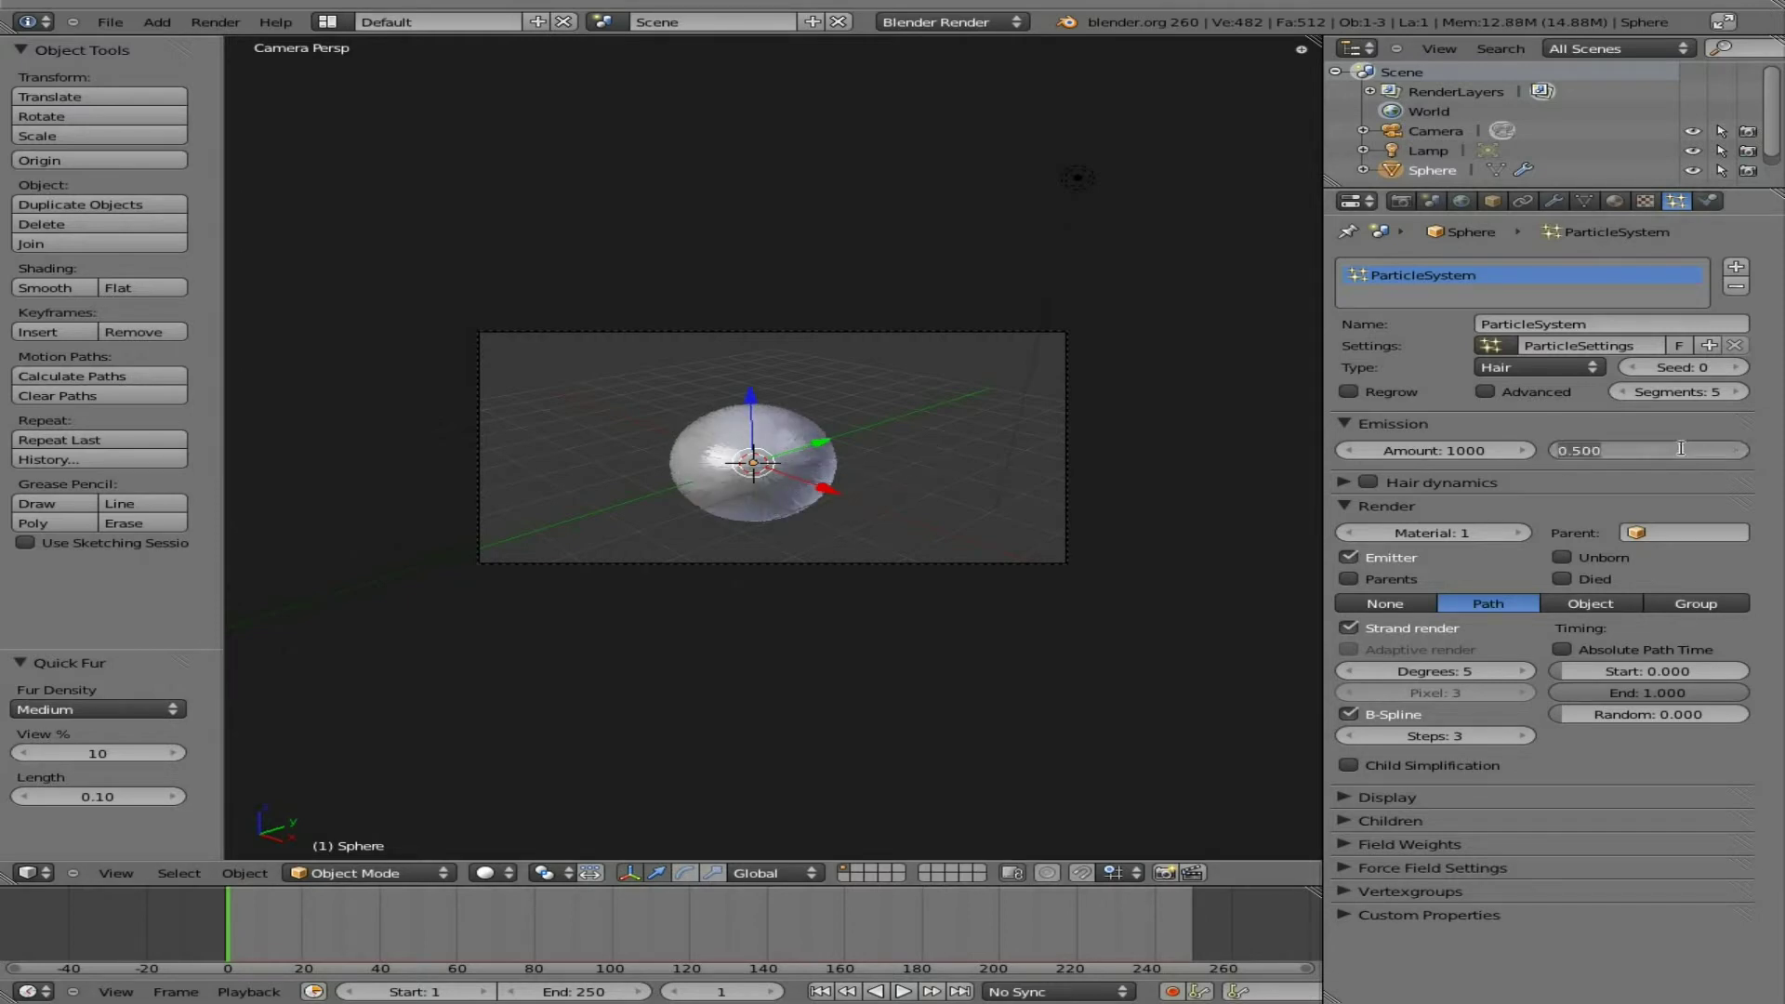
text(1)
key(Return)
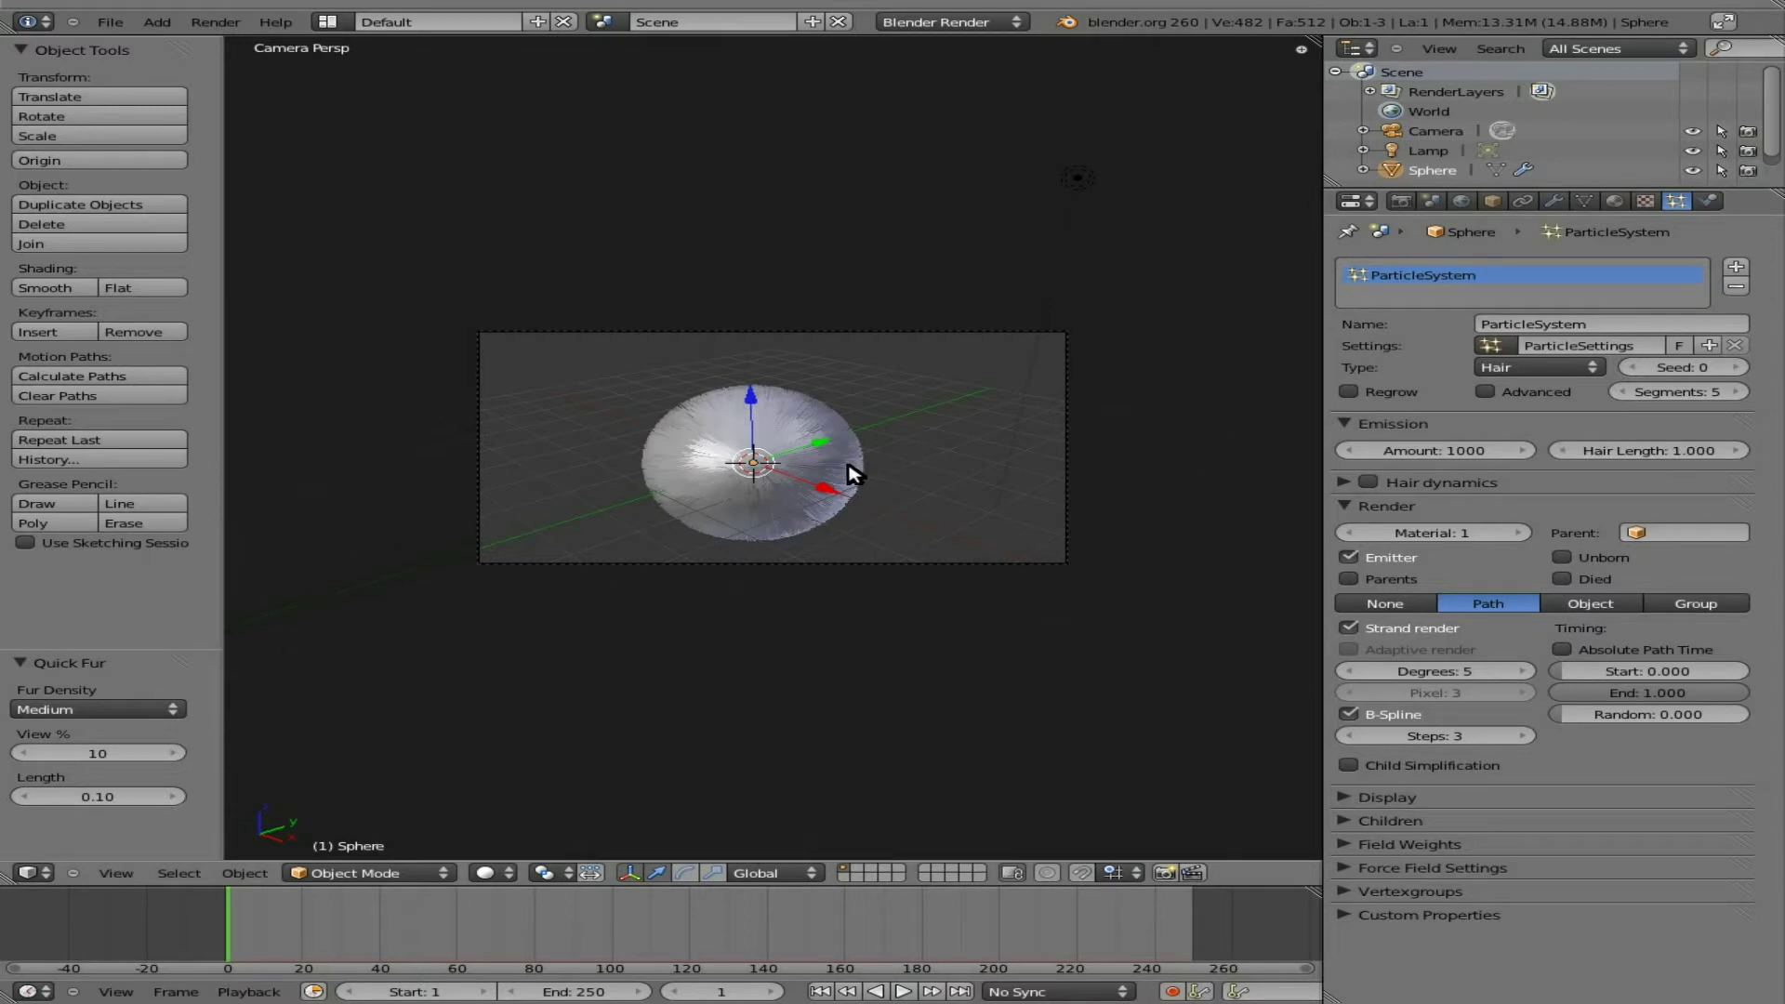
key(F12)
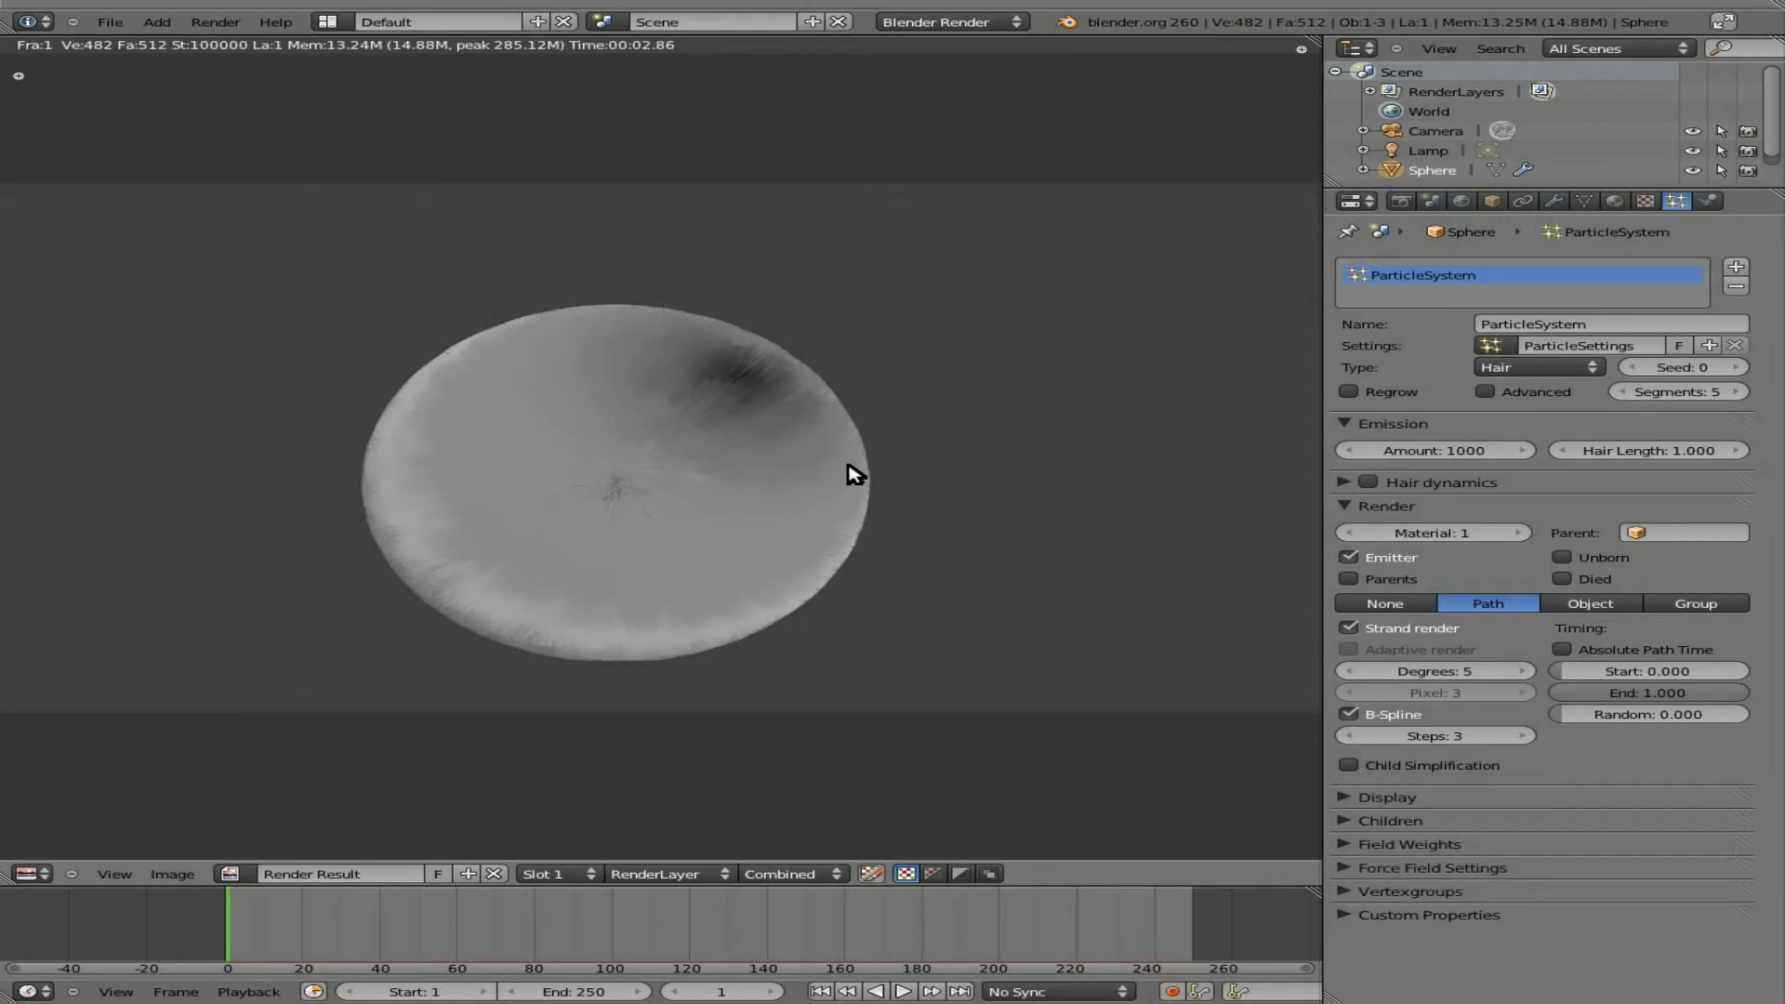
key(Escape)
- Lower the hair emission Amount to 500 and render to check the sparser fur
click(1444, 451)
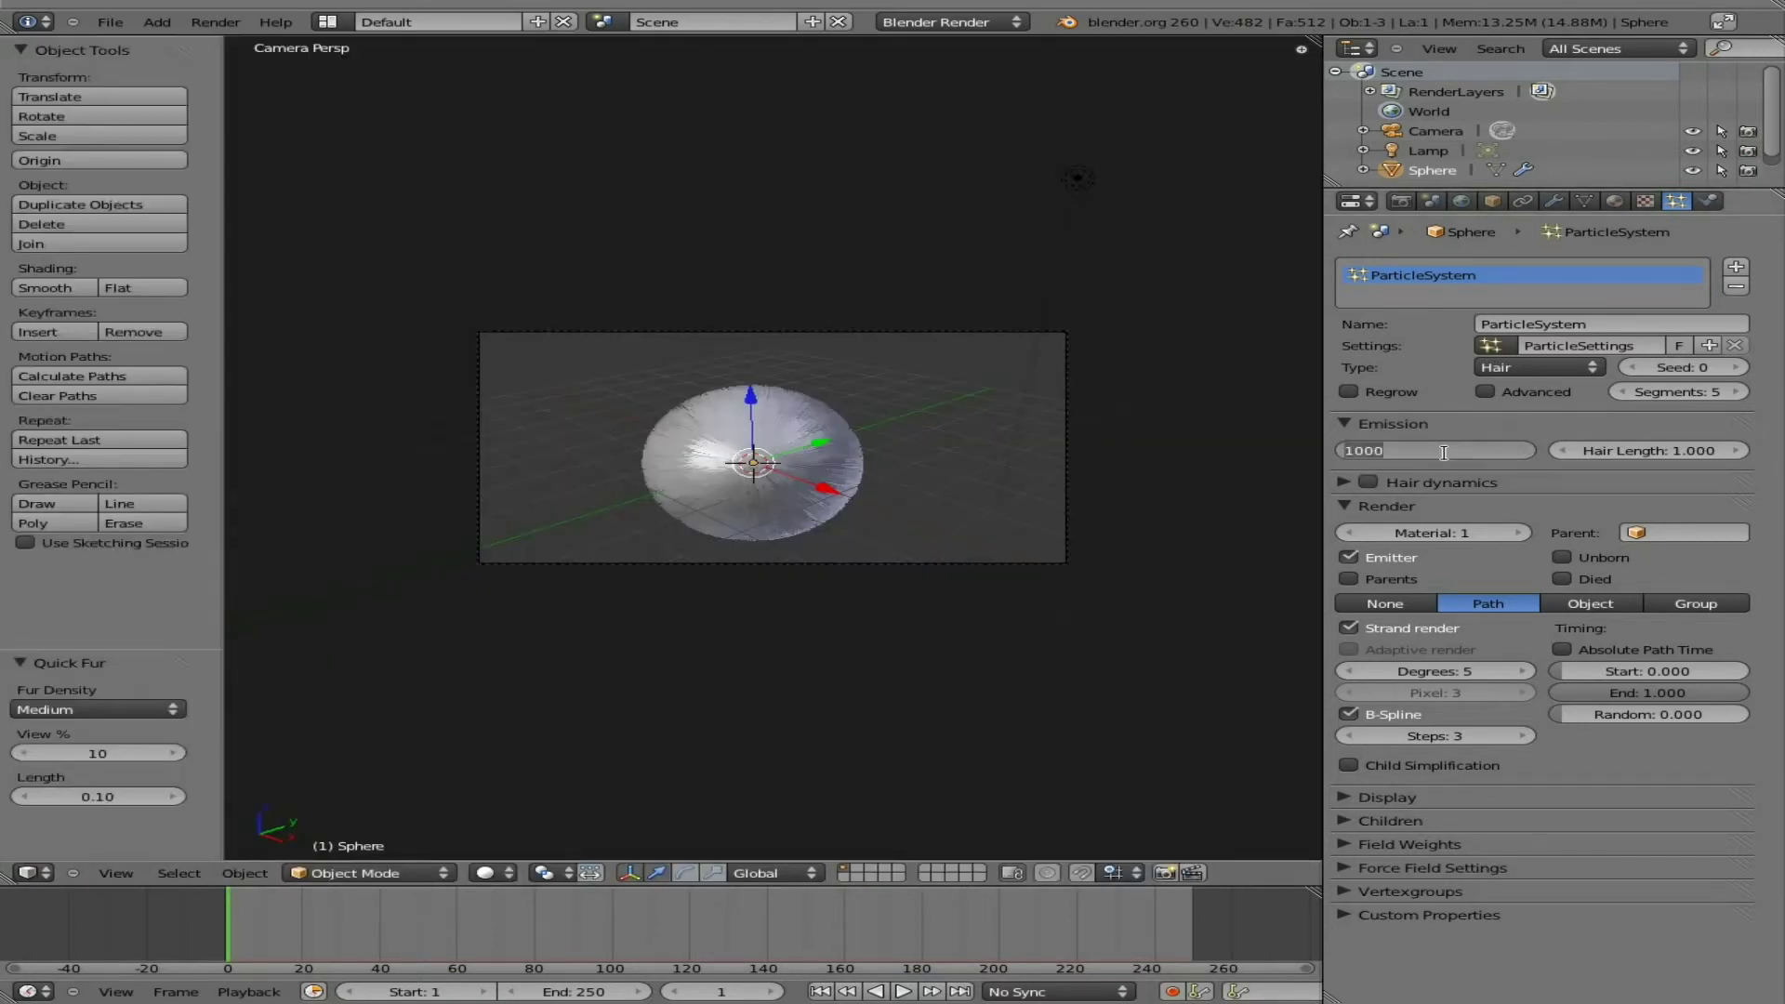
text(500)
key(Return)
key(F12)
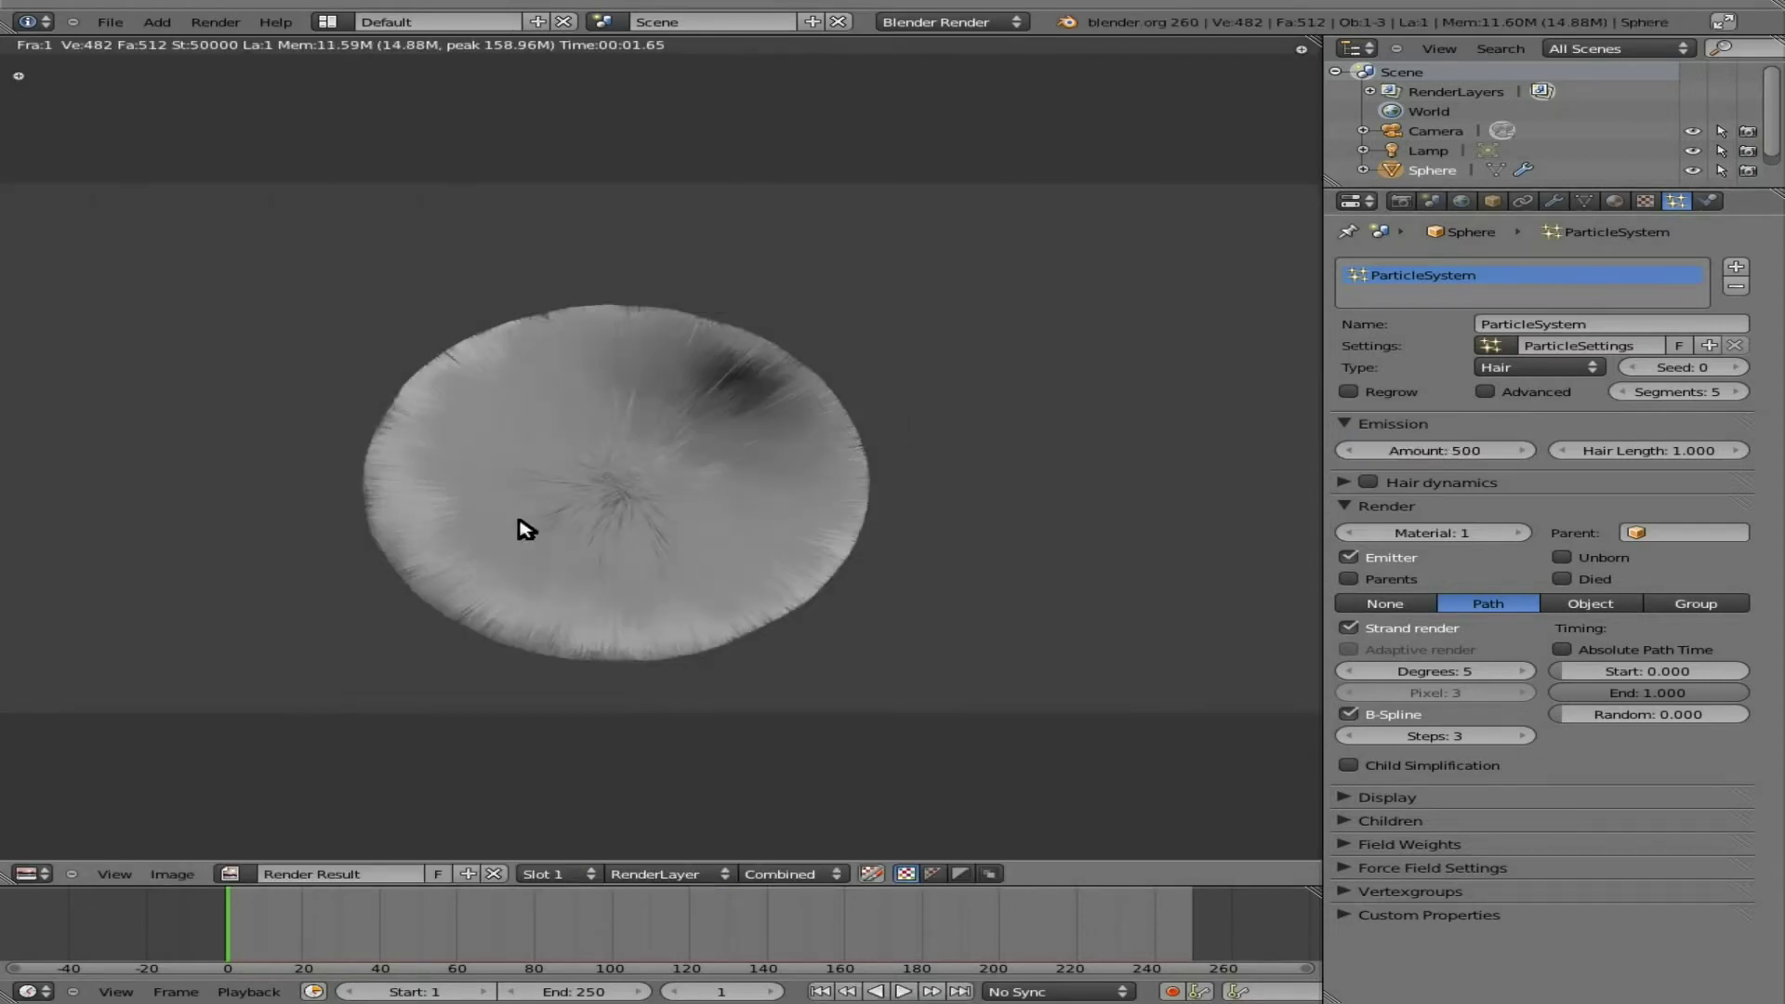
key(Escape)
- Add a ground plane and scale it up 20 times
key(space)
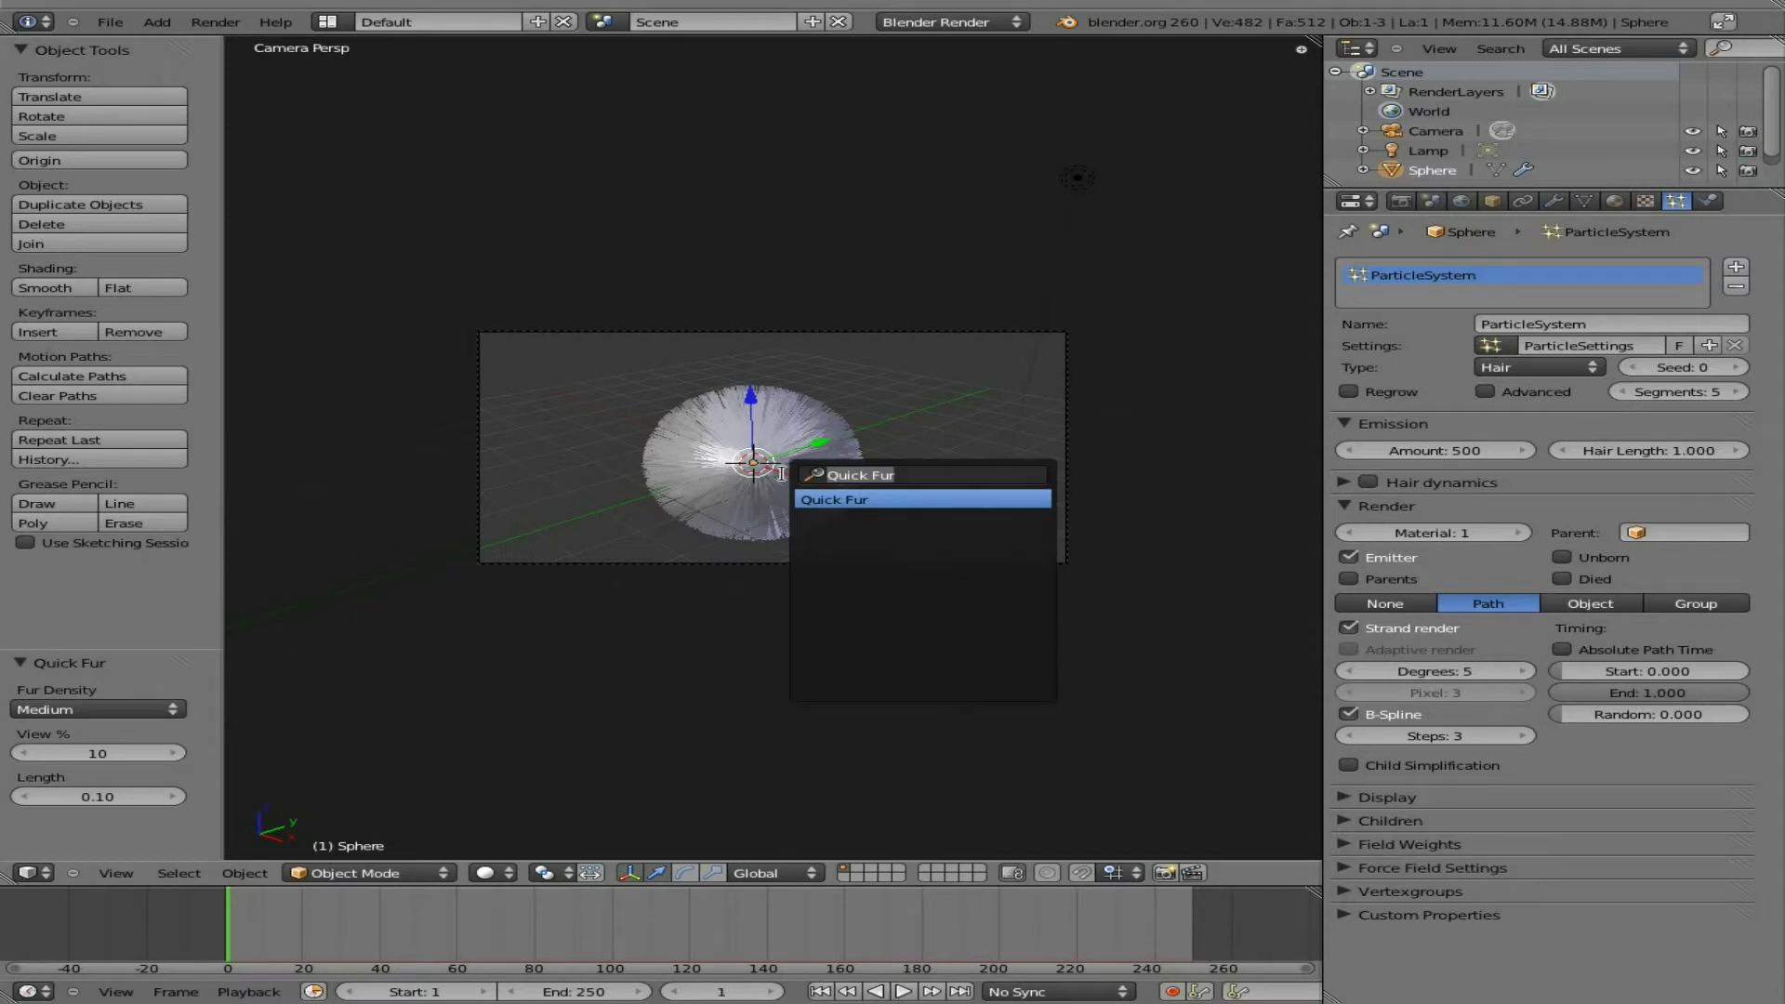
text(plane)
key(Return)
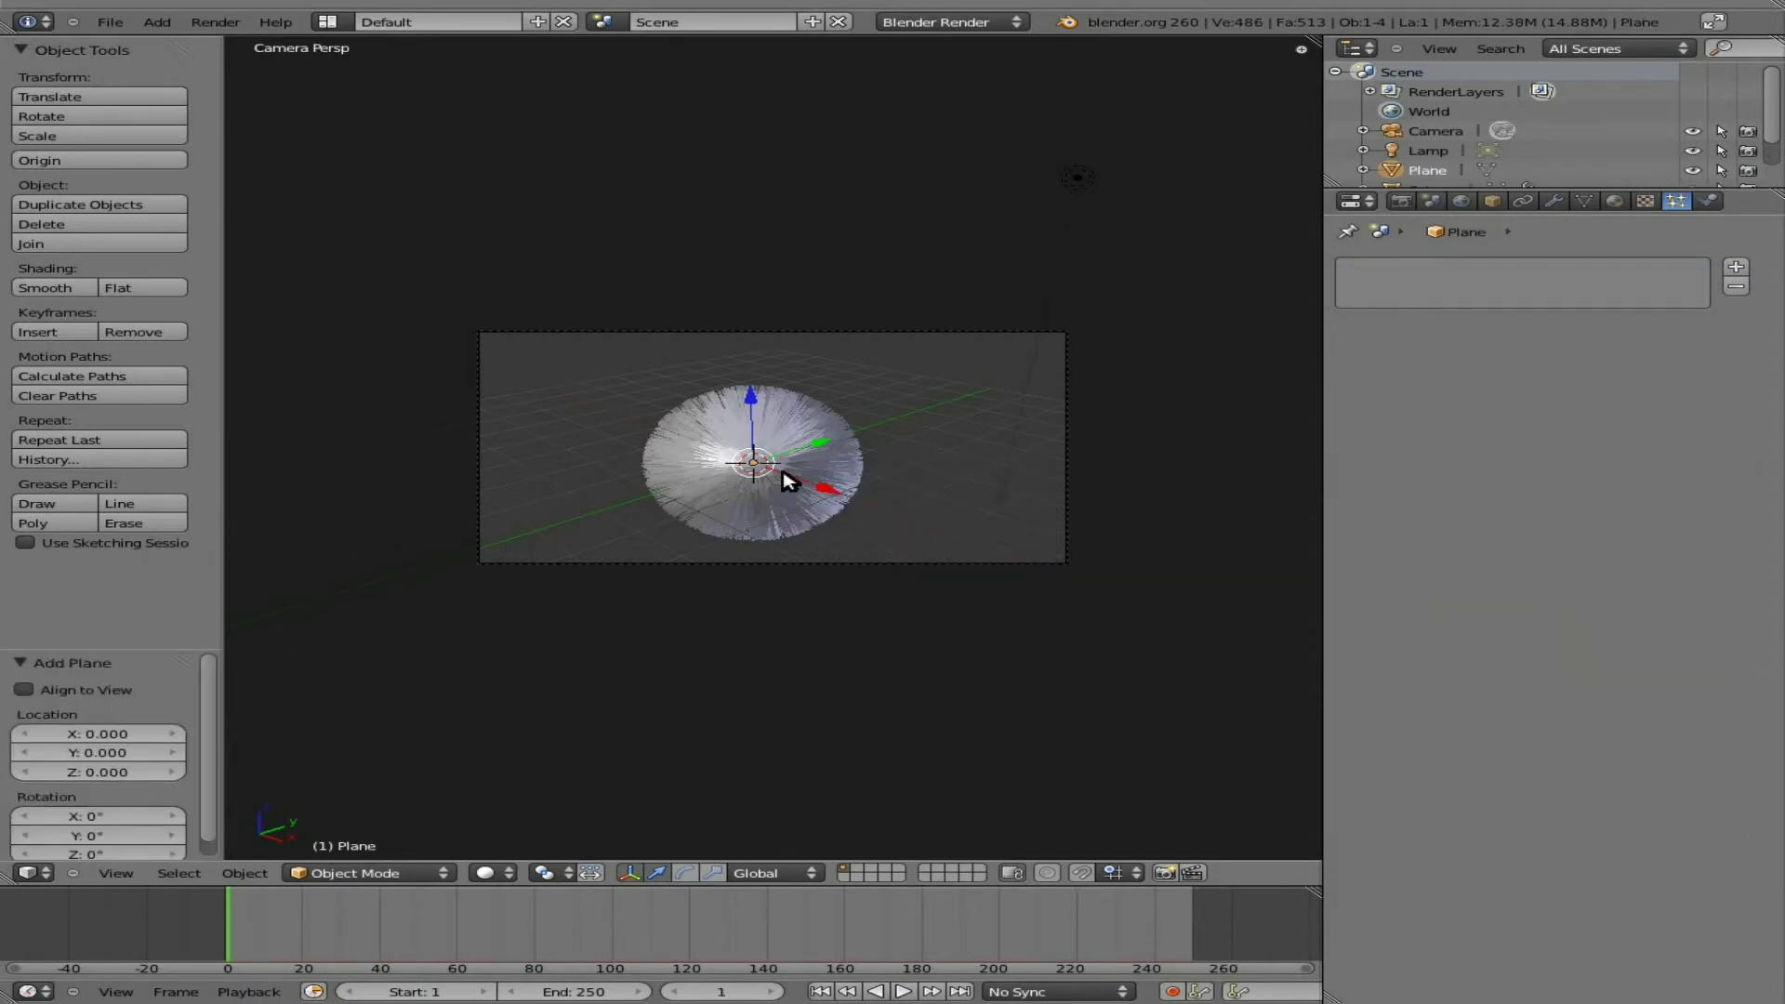
text(s20)
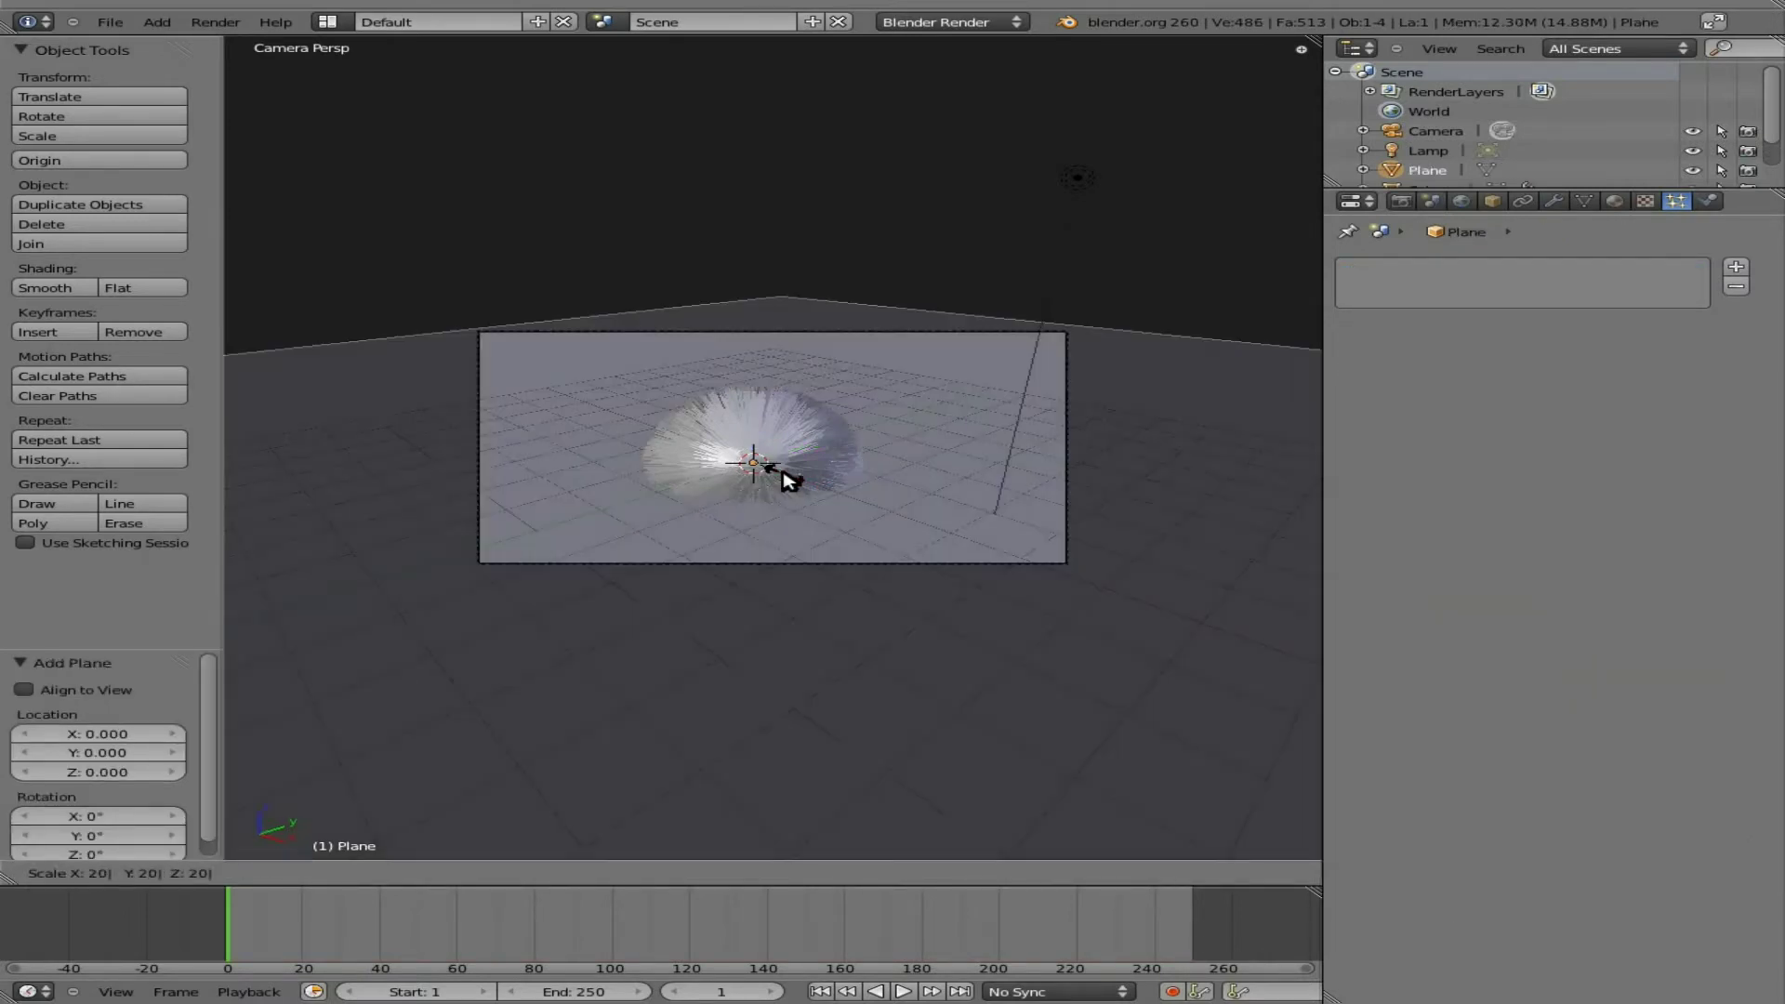
key(Return)
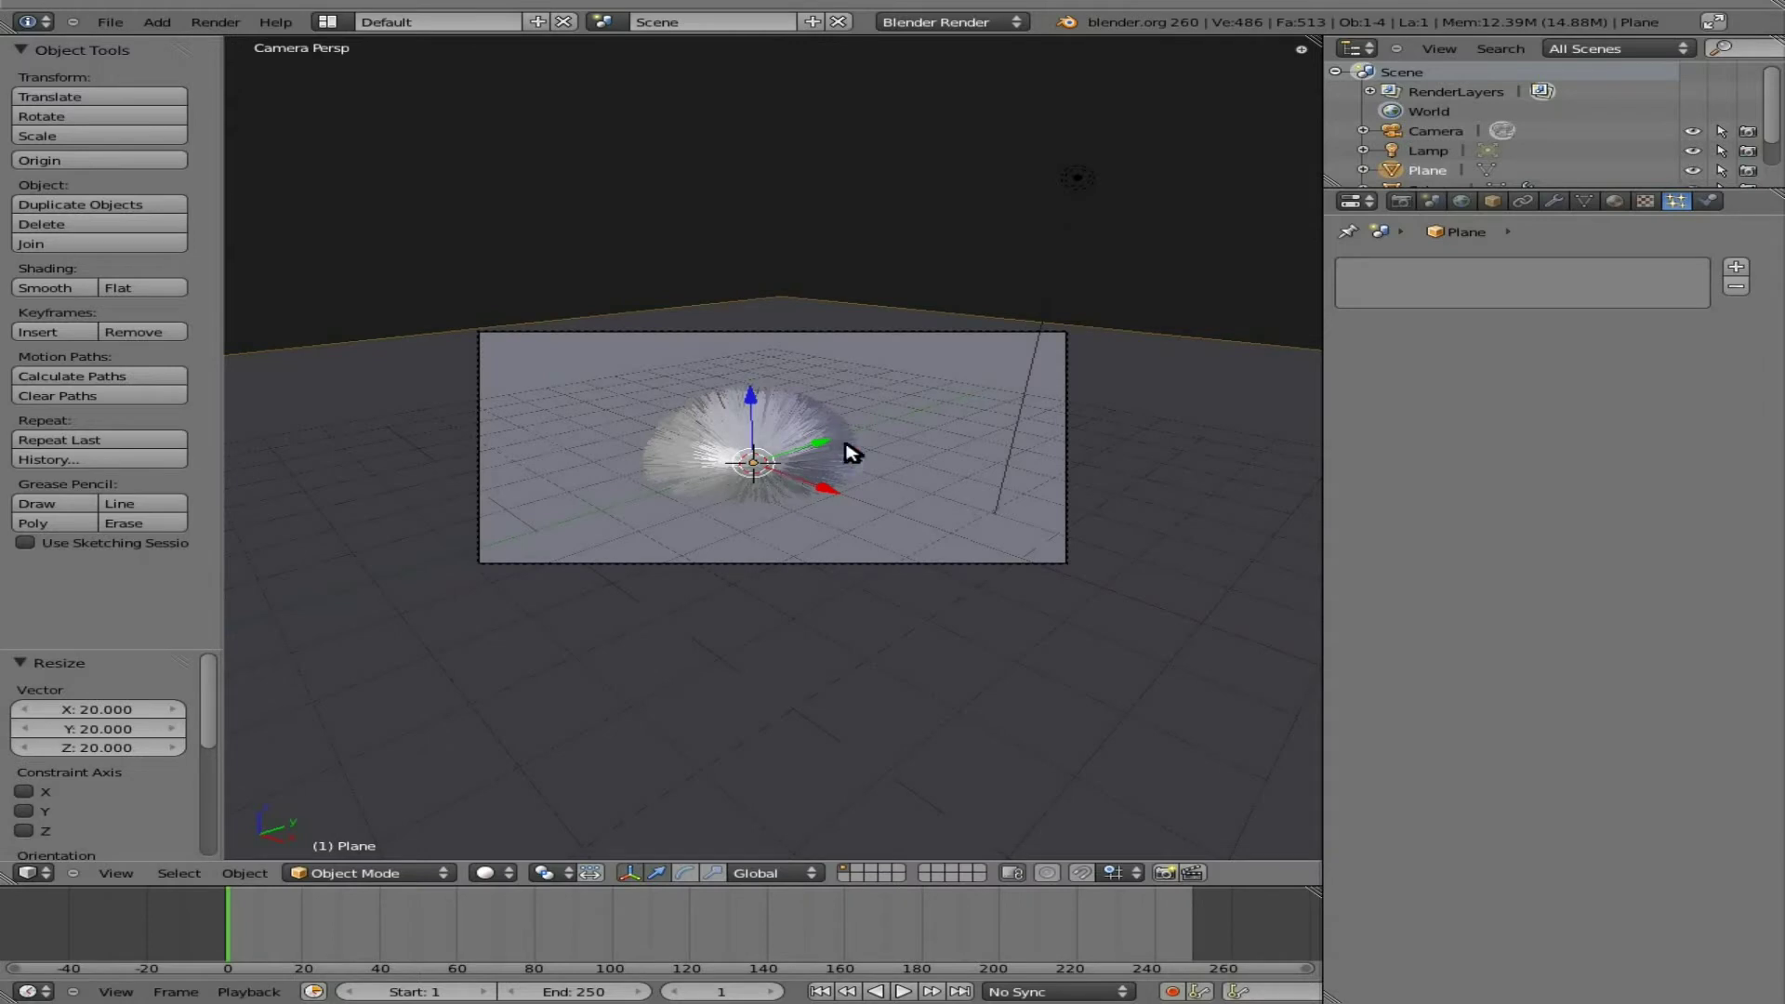
- Enable world ambient occlusion with Multiply blend and environment lighting, then test-render
click(1401, 201)
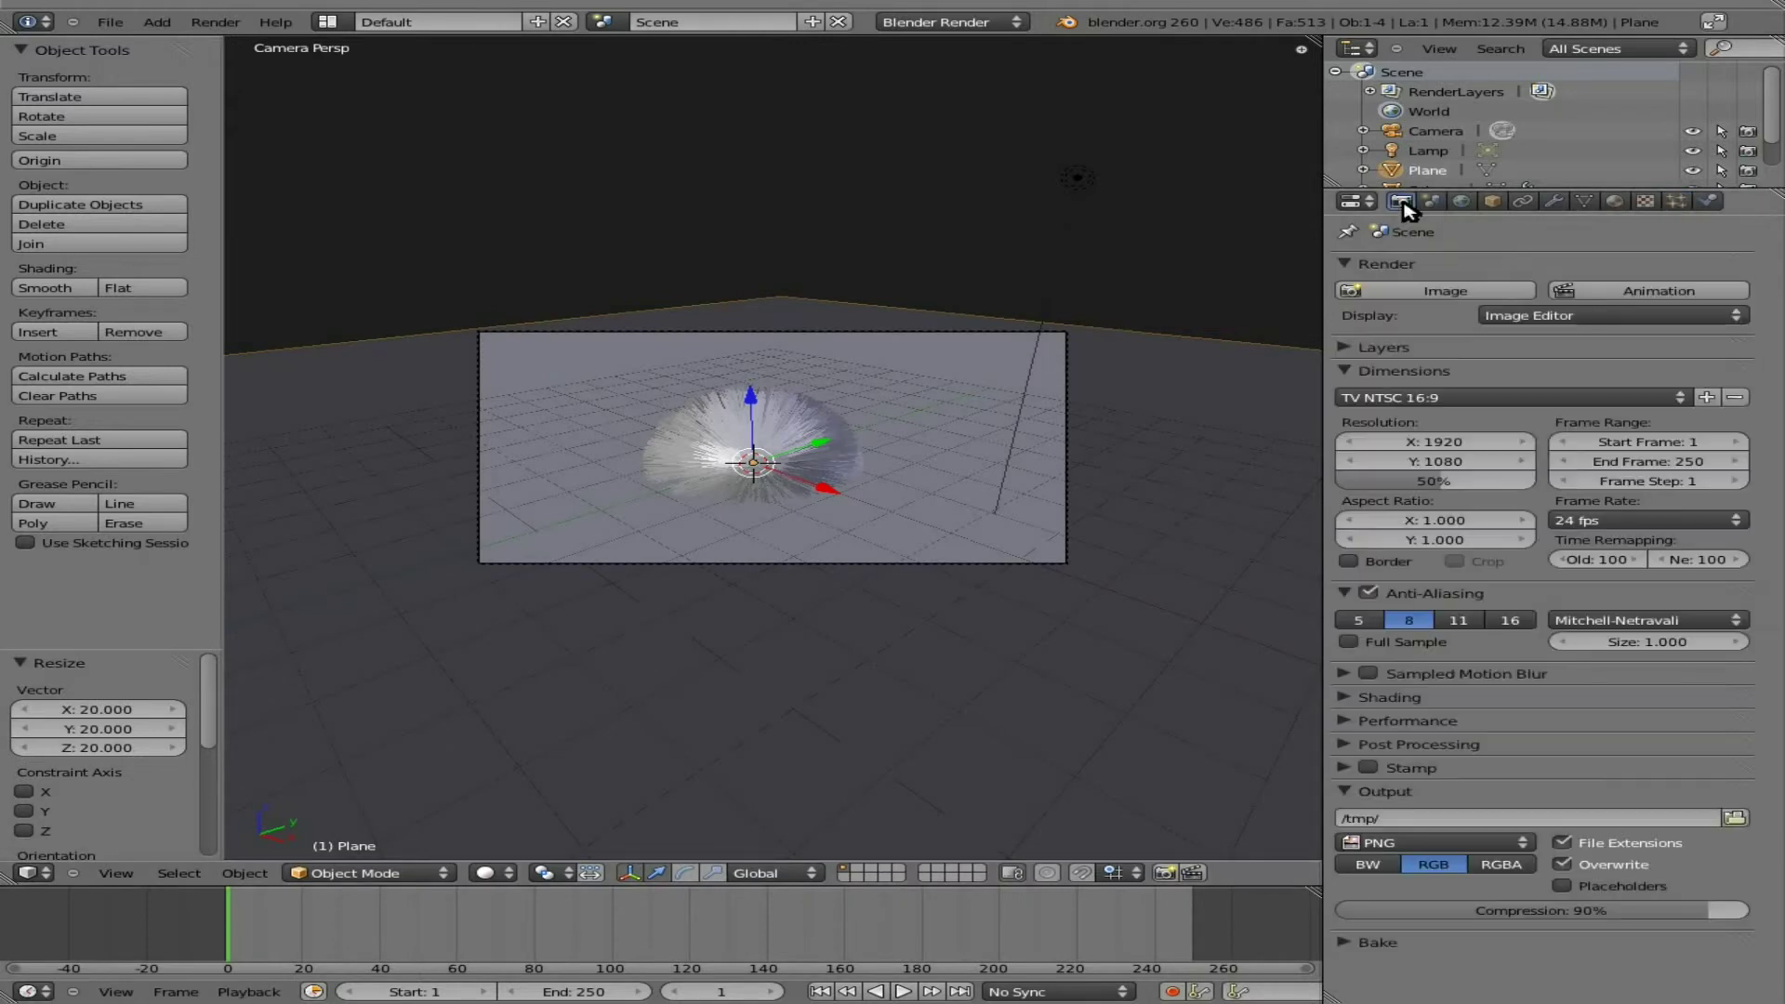
click(1461, 202)
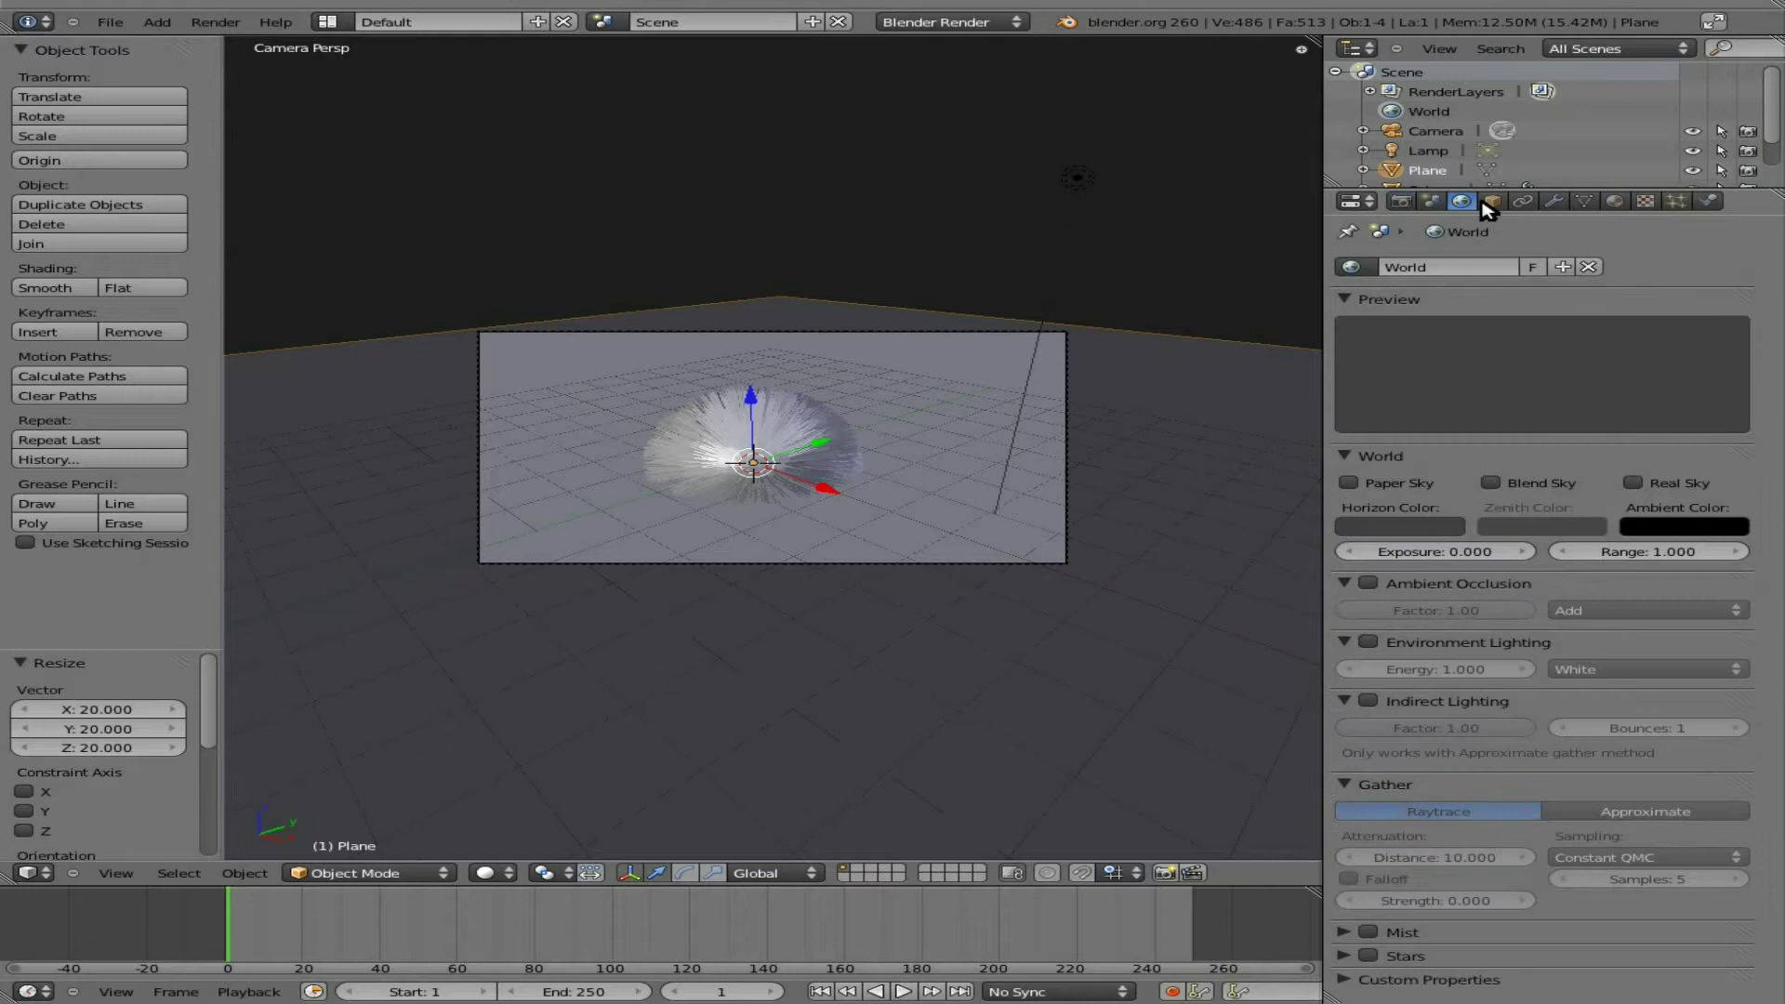
click(1367, 583)
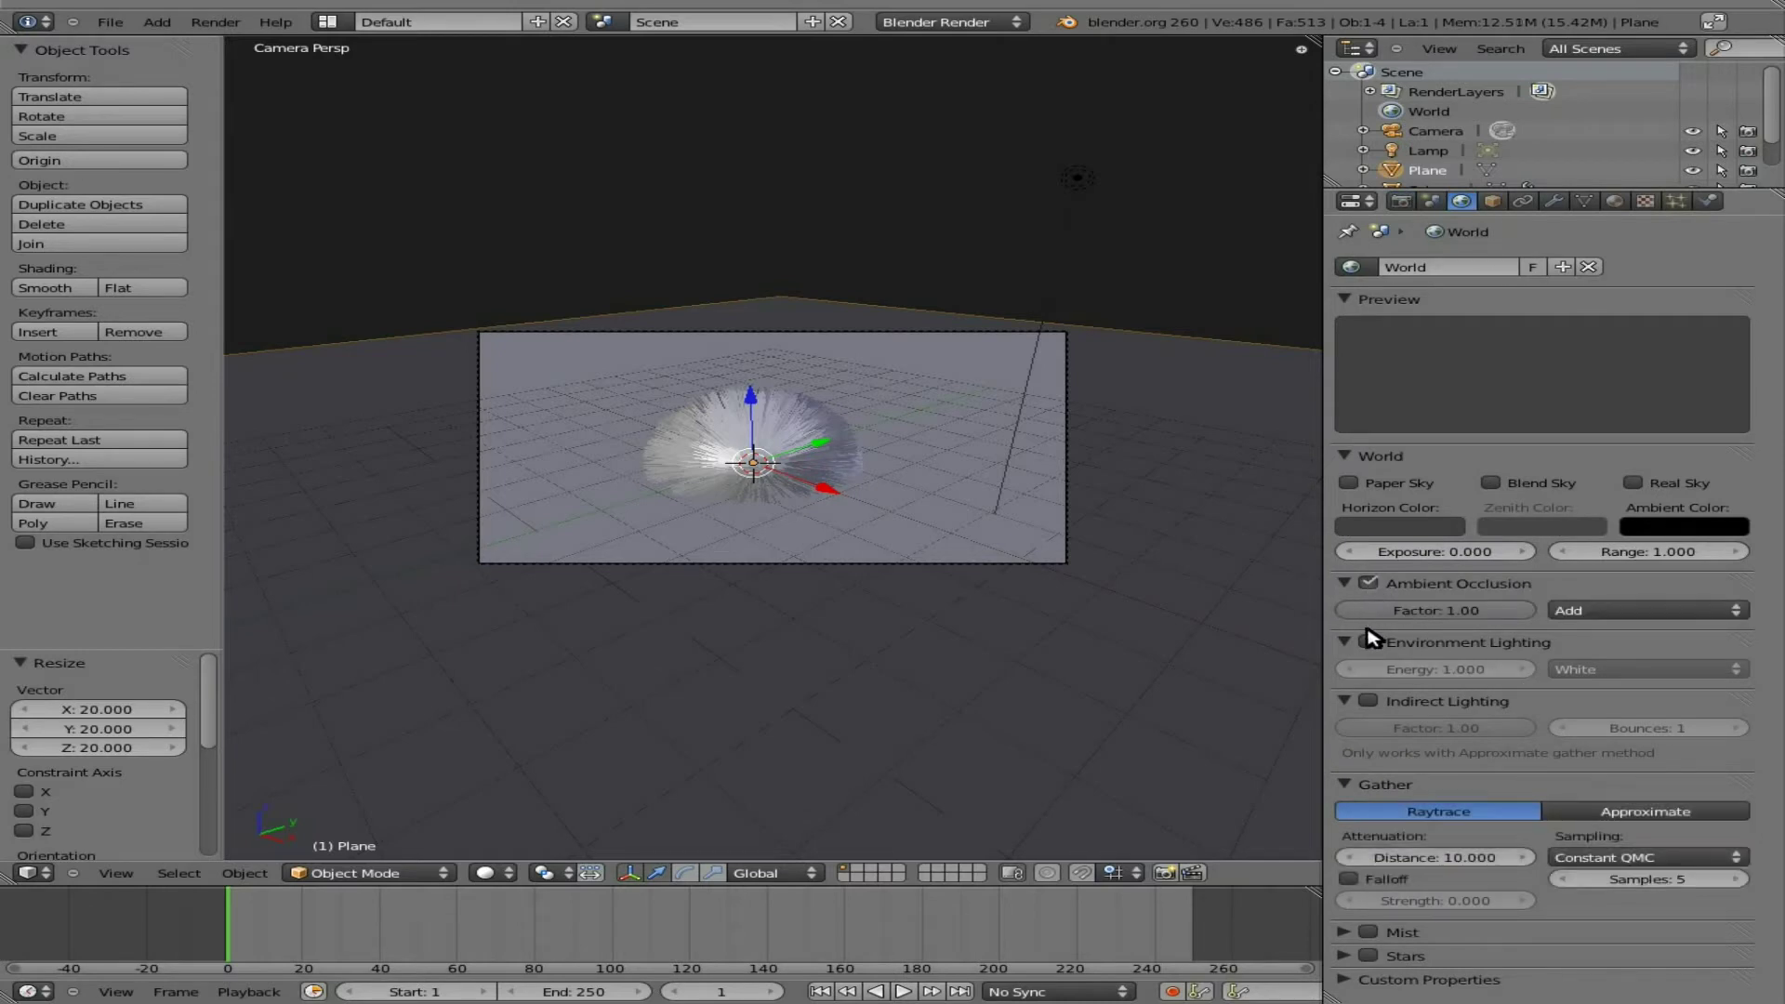
click(1369, 643)
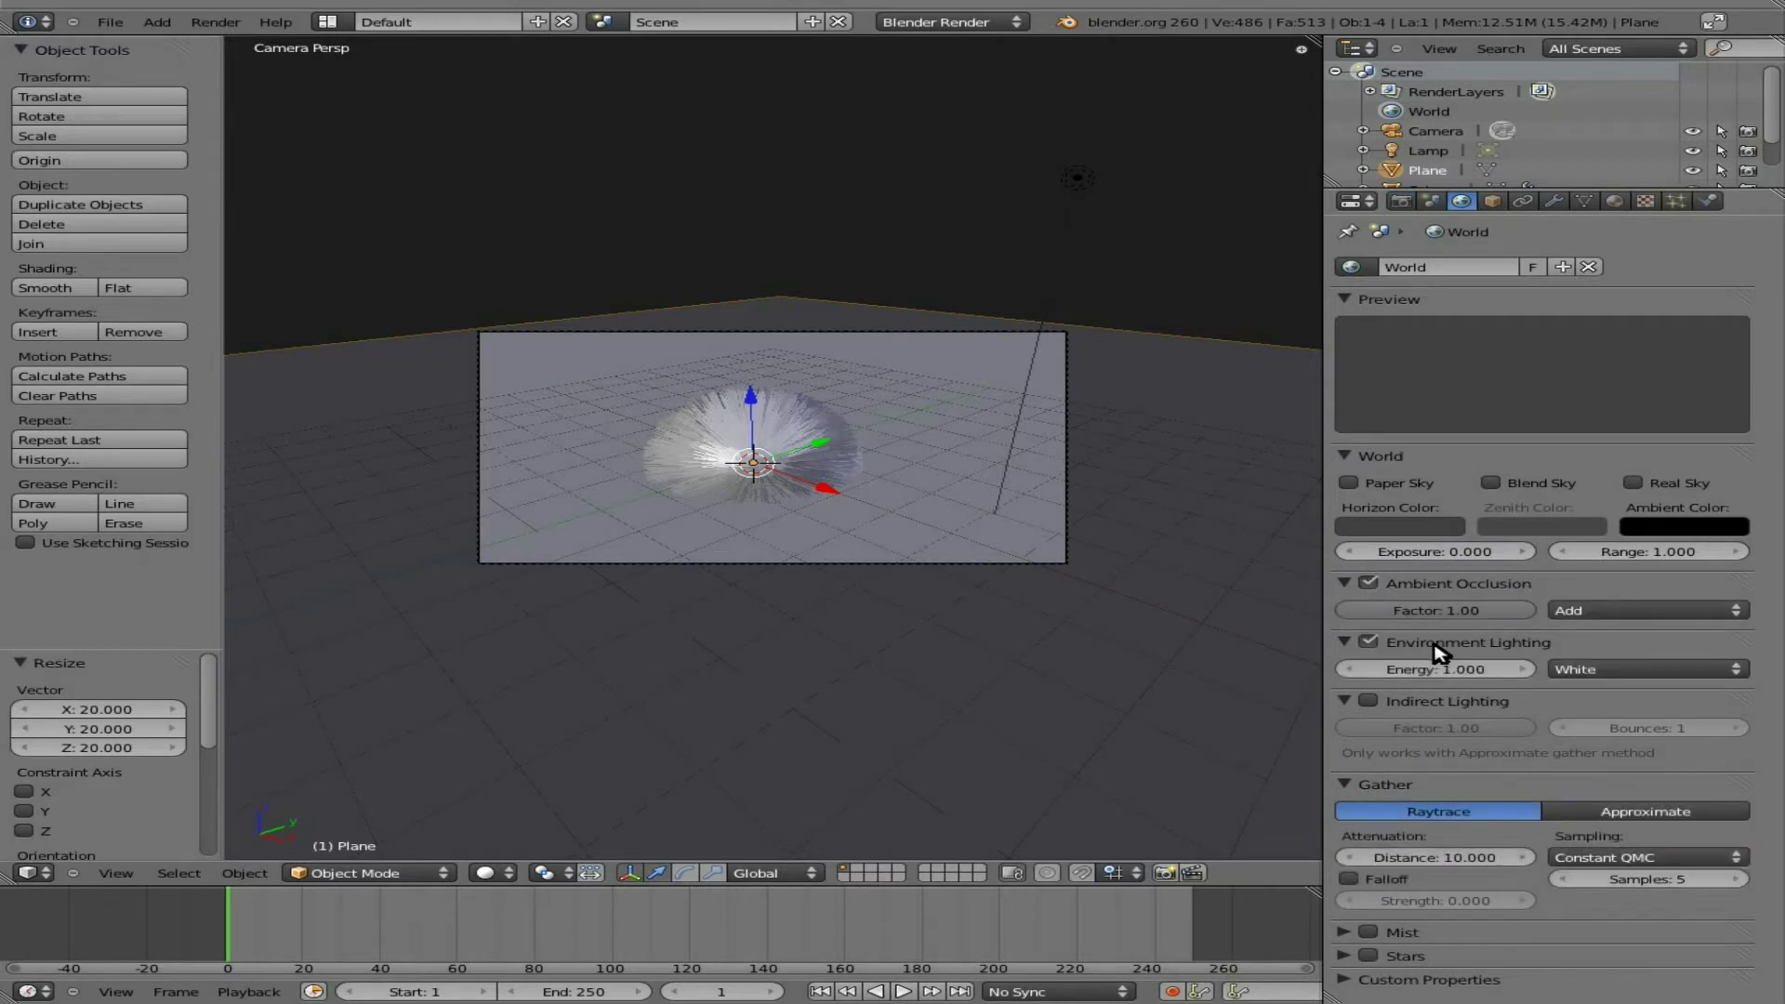
click(1612, 614)
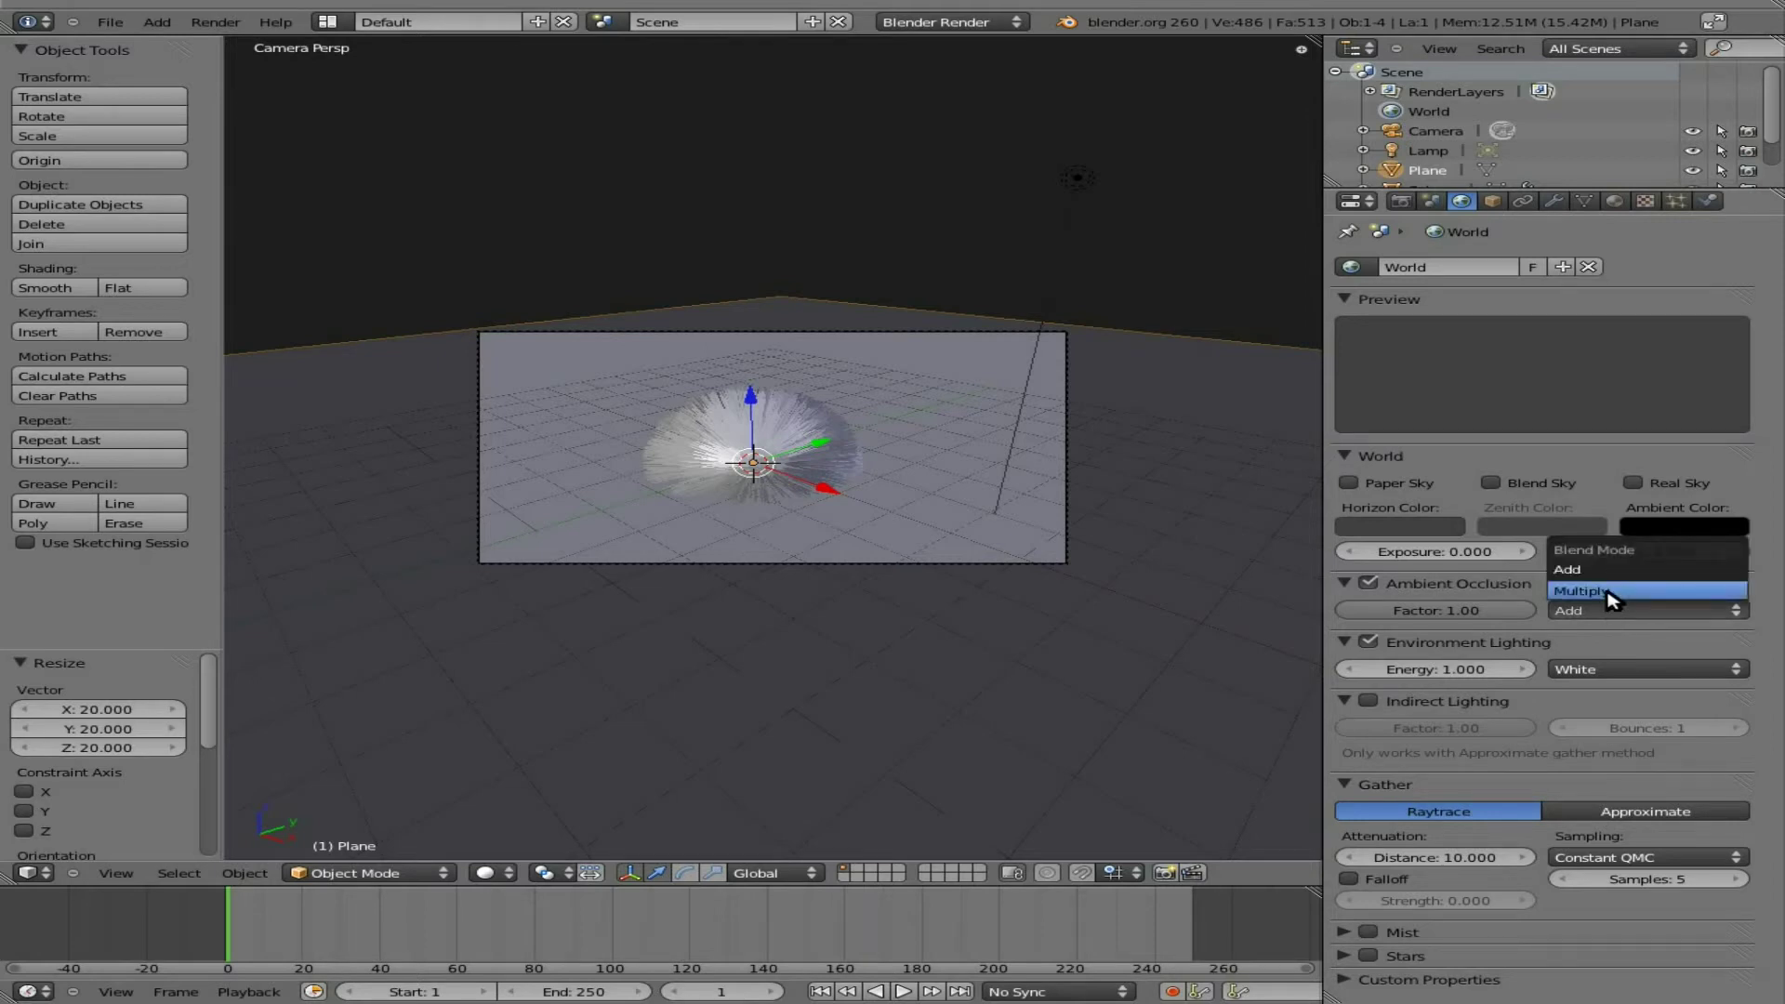
click(1612, 595)
key(F12)
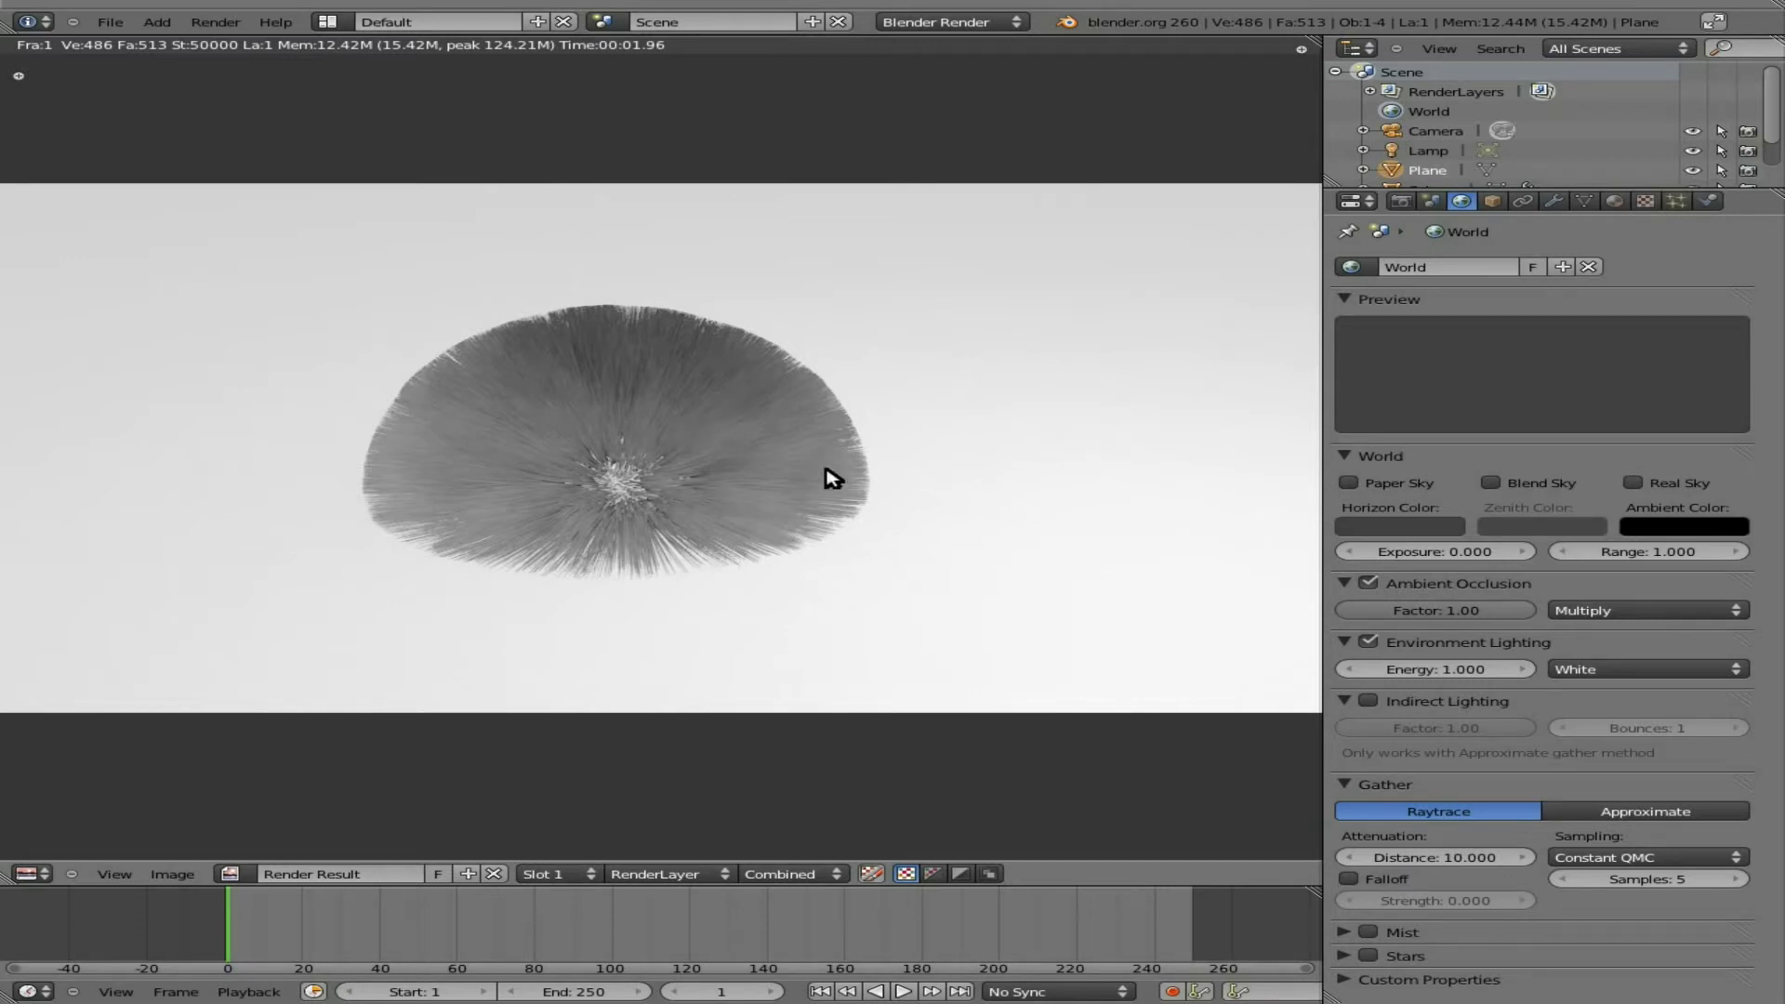
- Give the fur-covered sphere cloth physics with the Rubber preset
key(Escape)
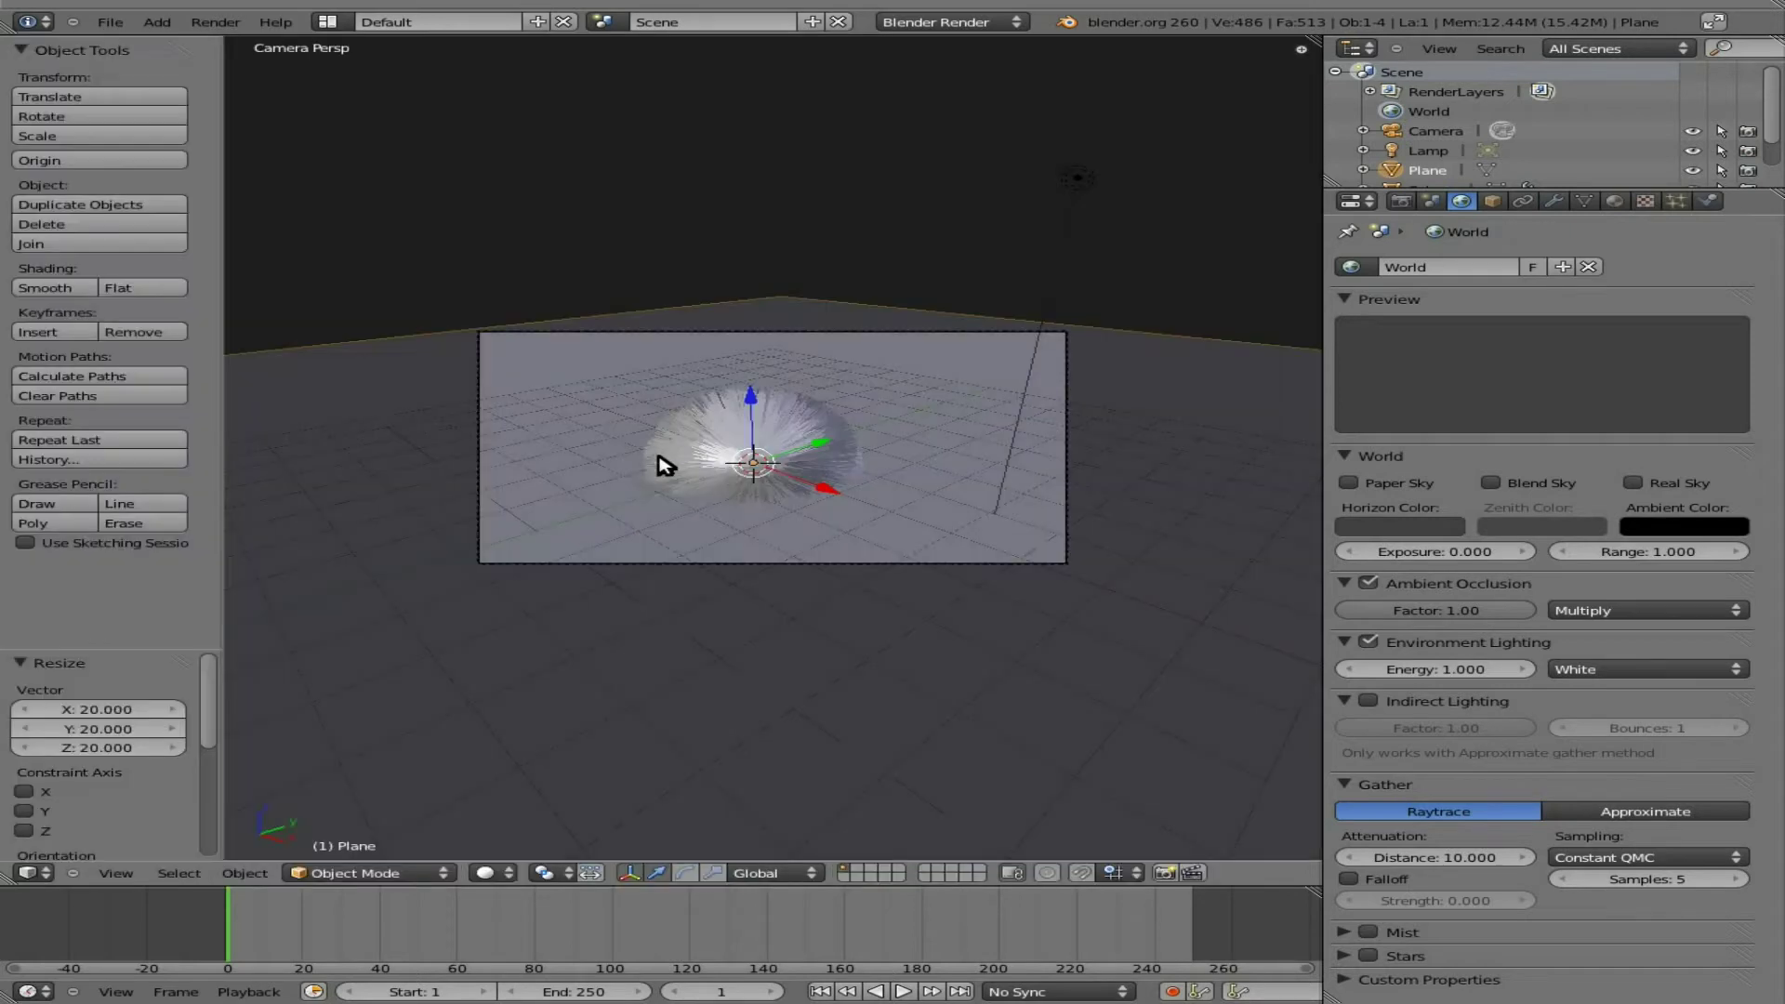
click(1707, 201)
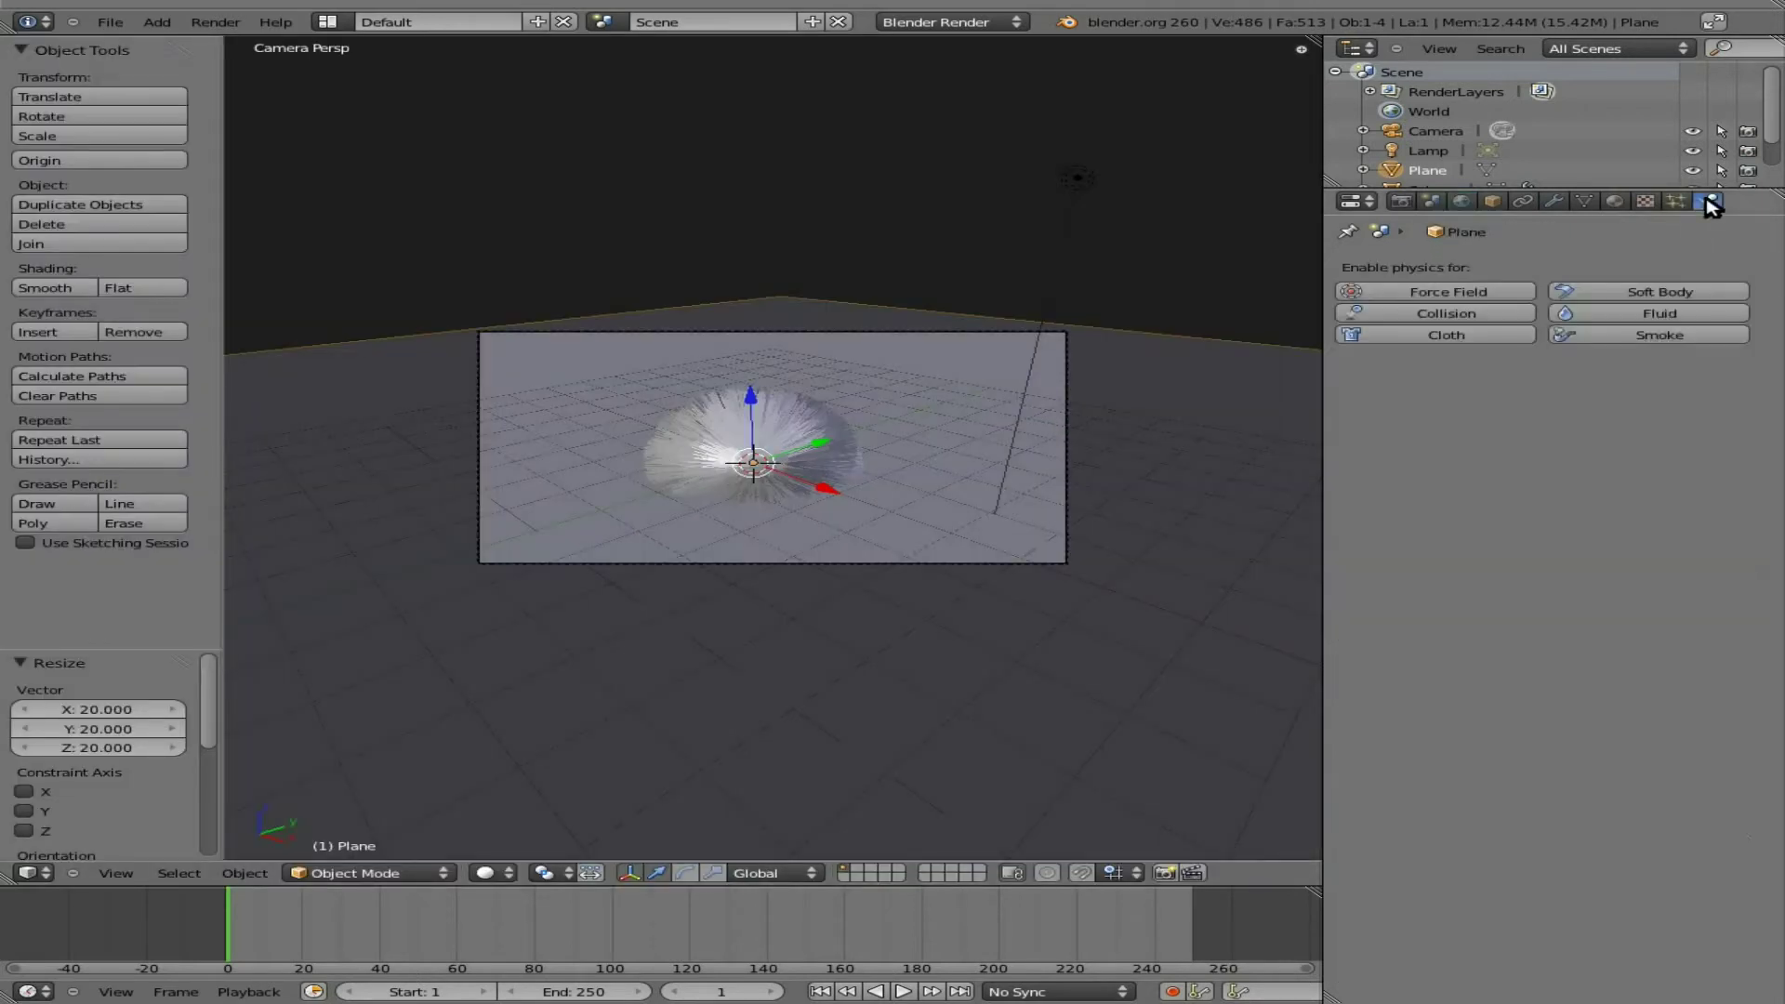
right_click(779, 460)
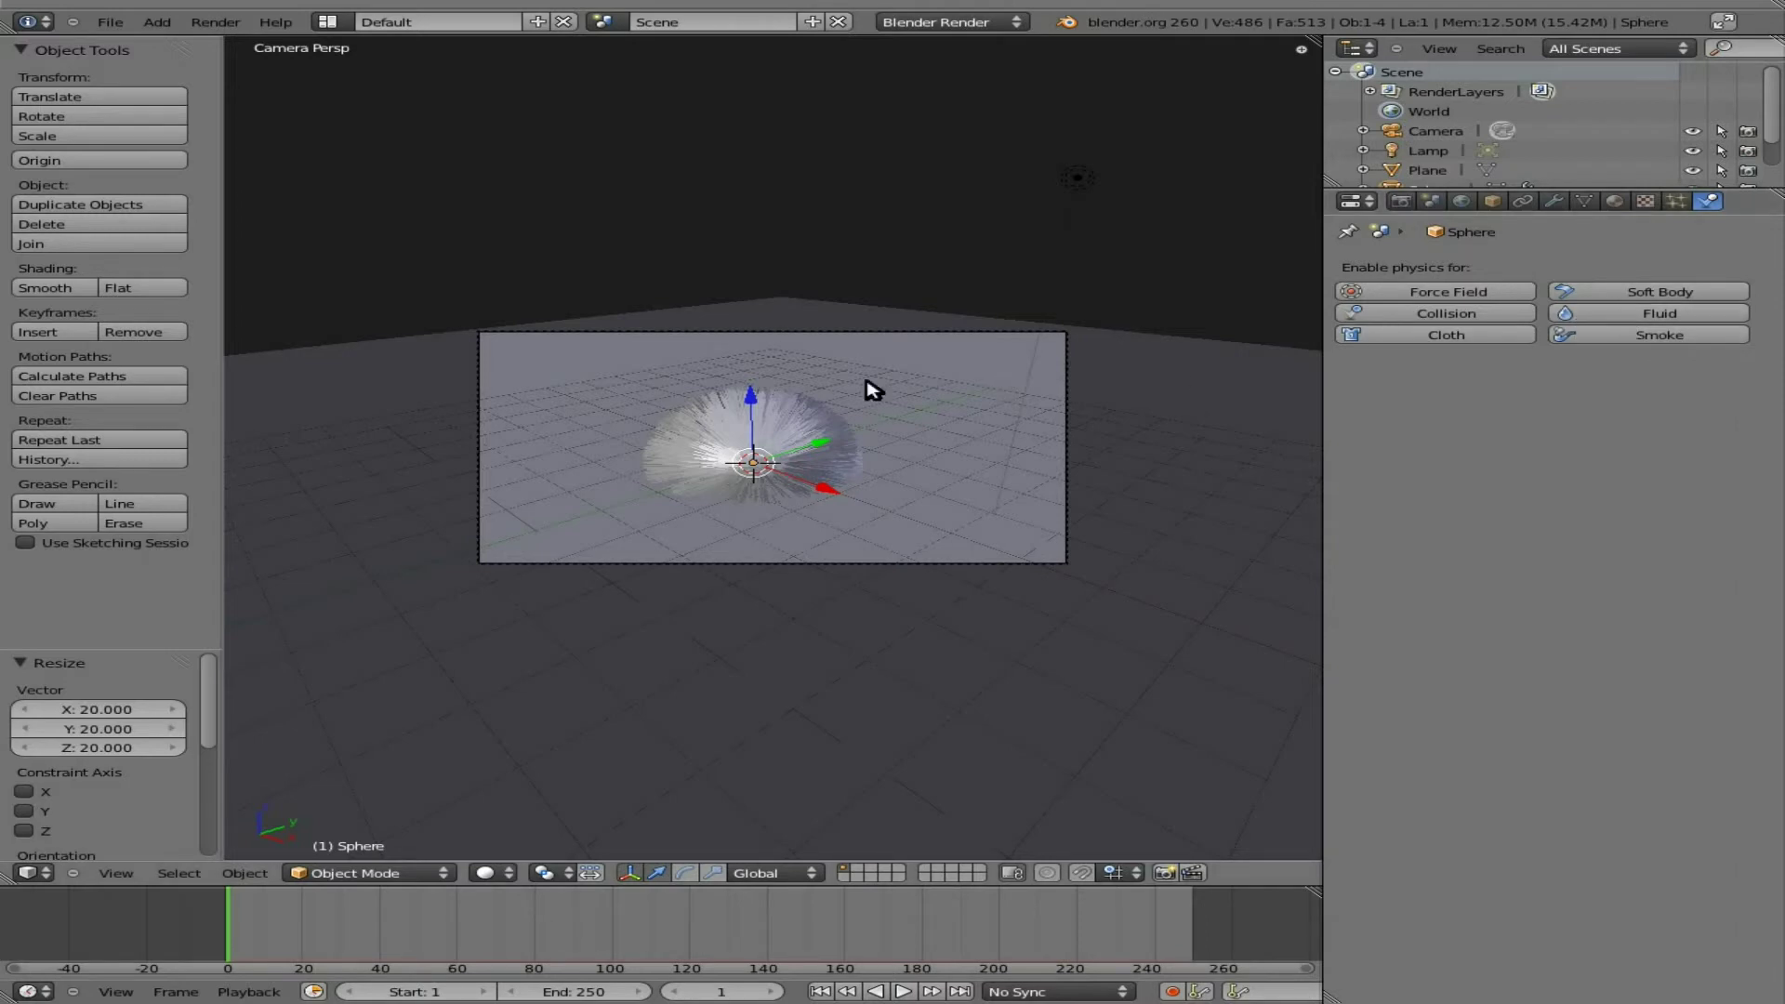
click(1413, 336)
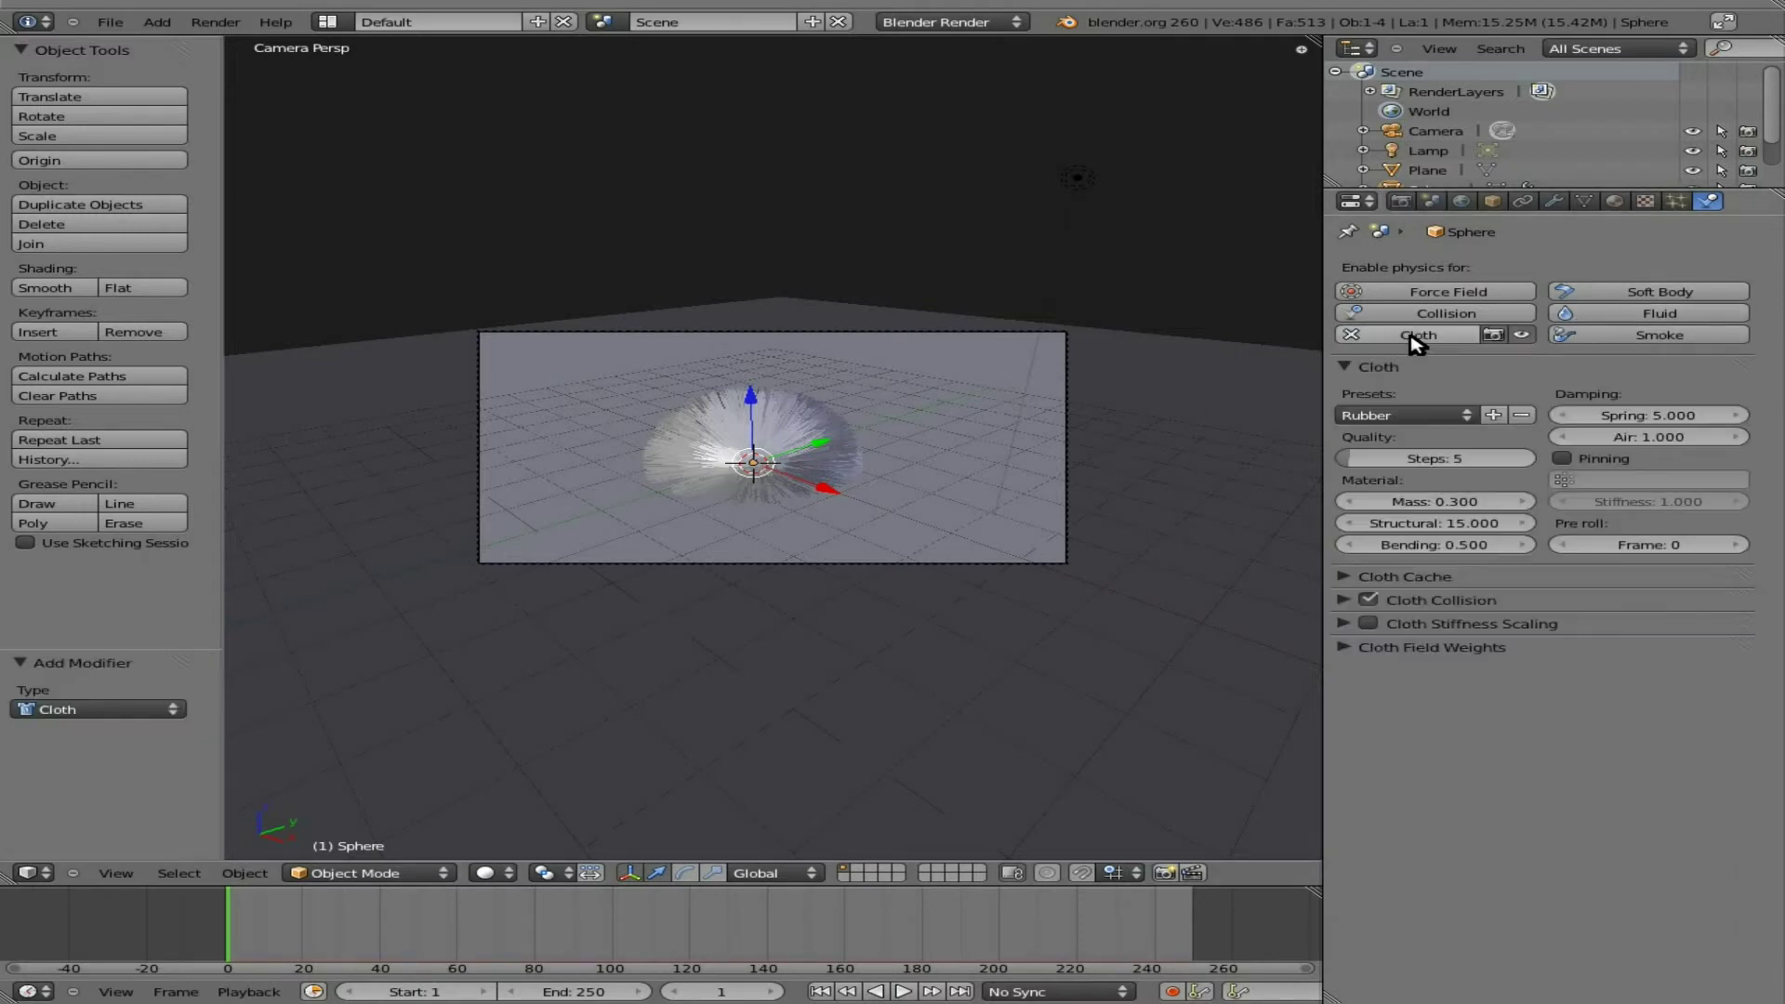
click(1446, 417)
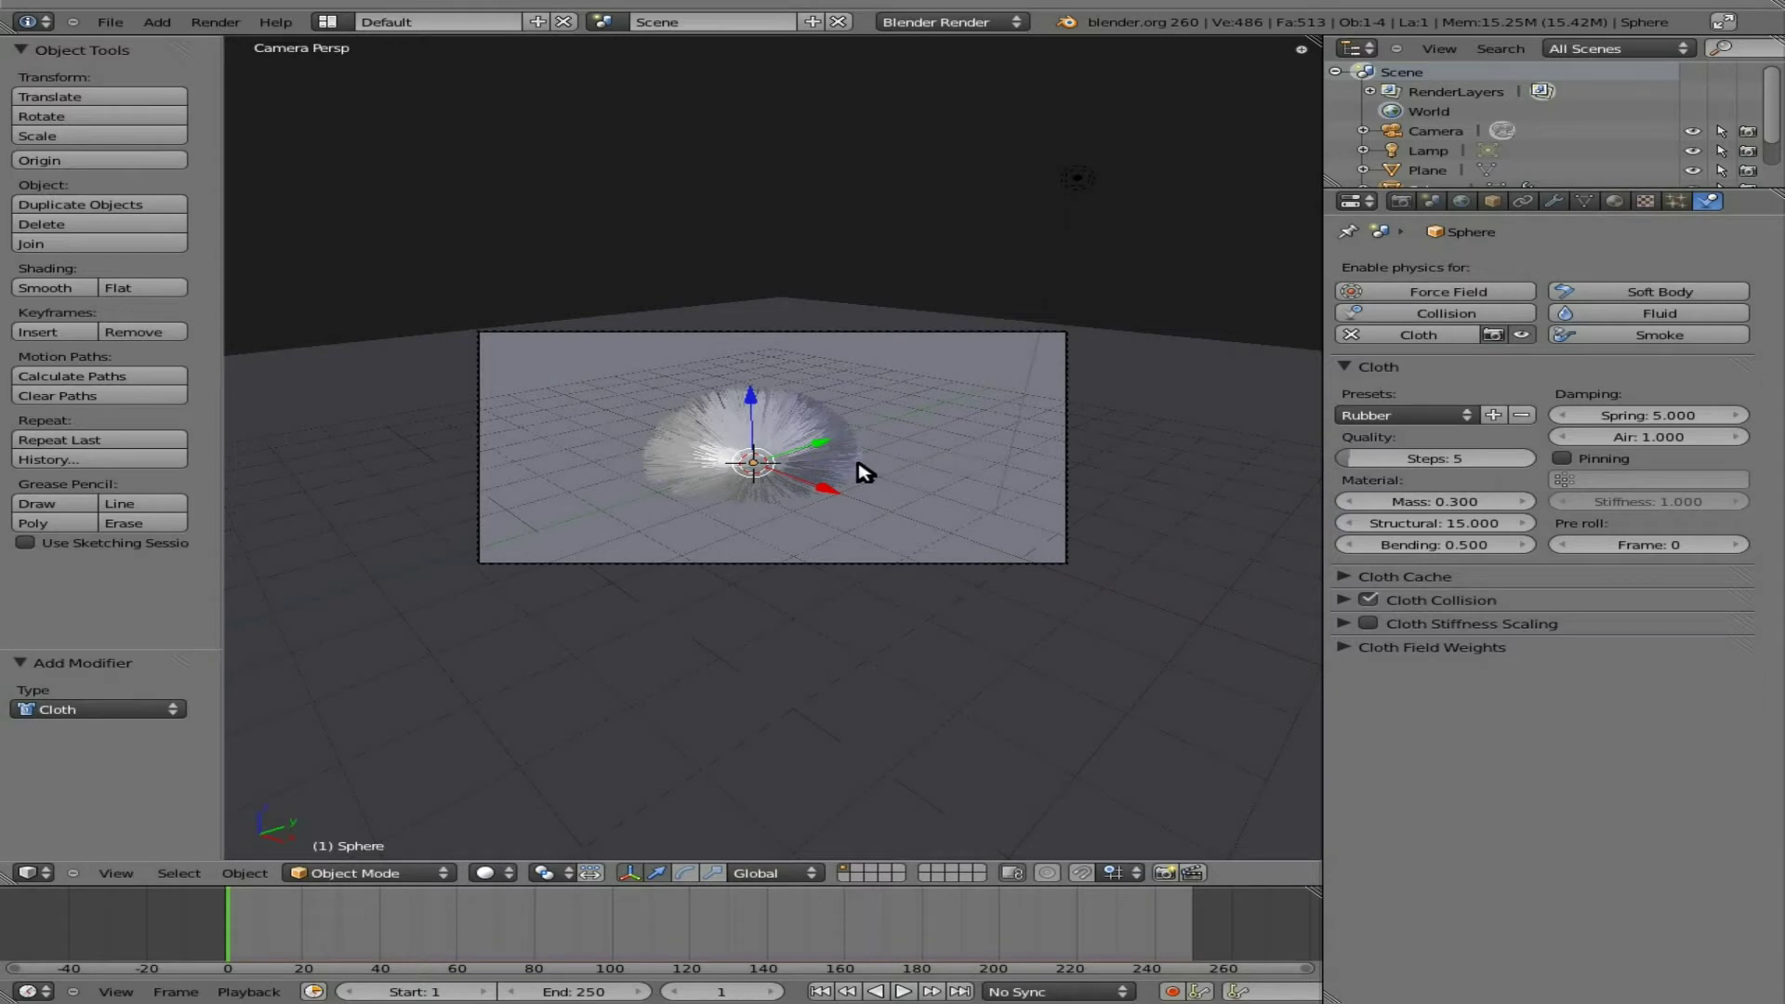
- Preview the cloth animation, then add an Empty at the scene origin
key(alt+a)
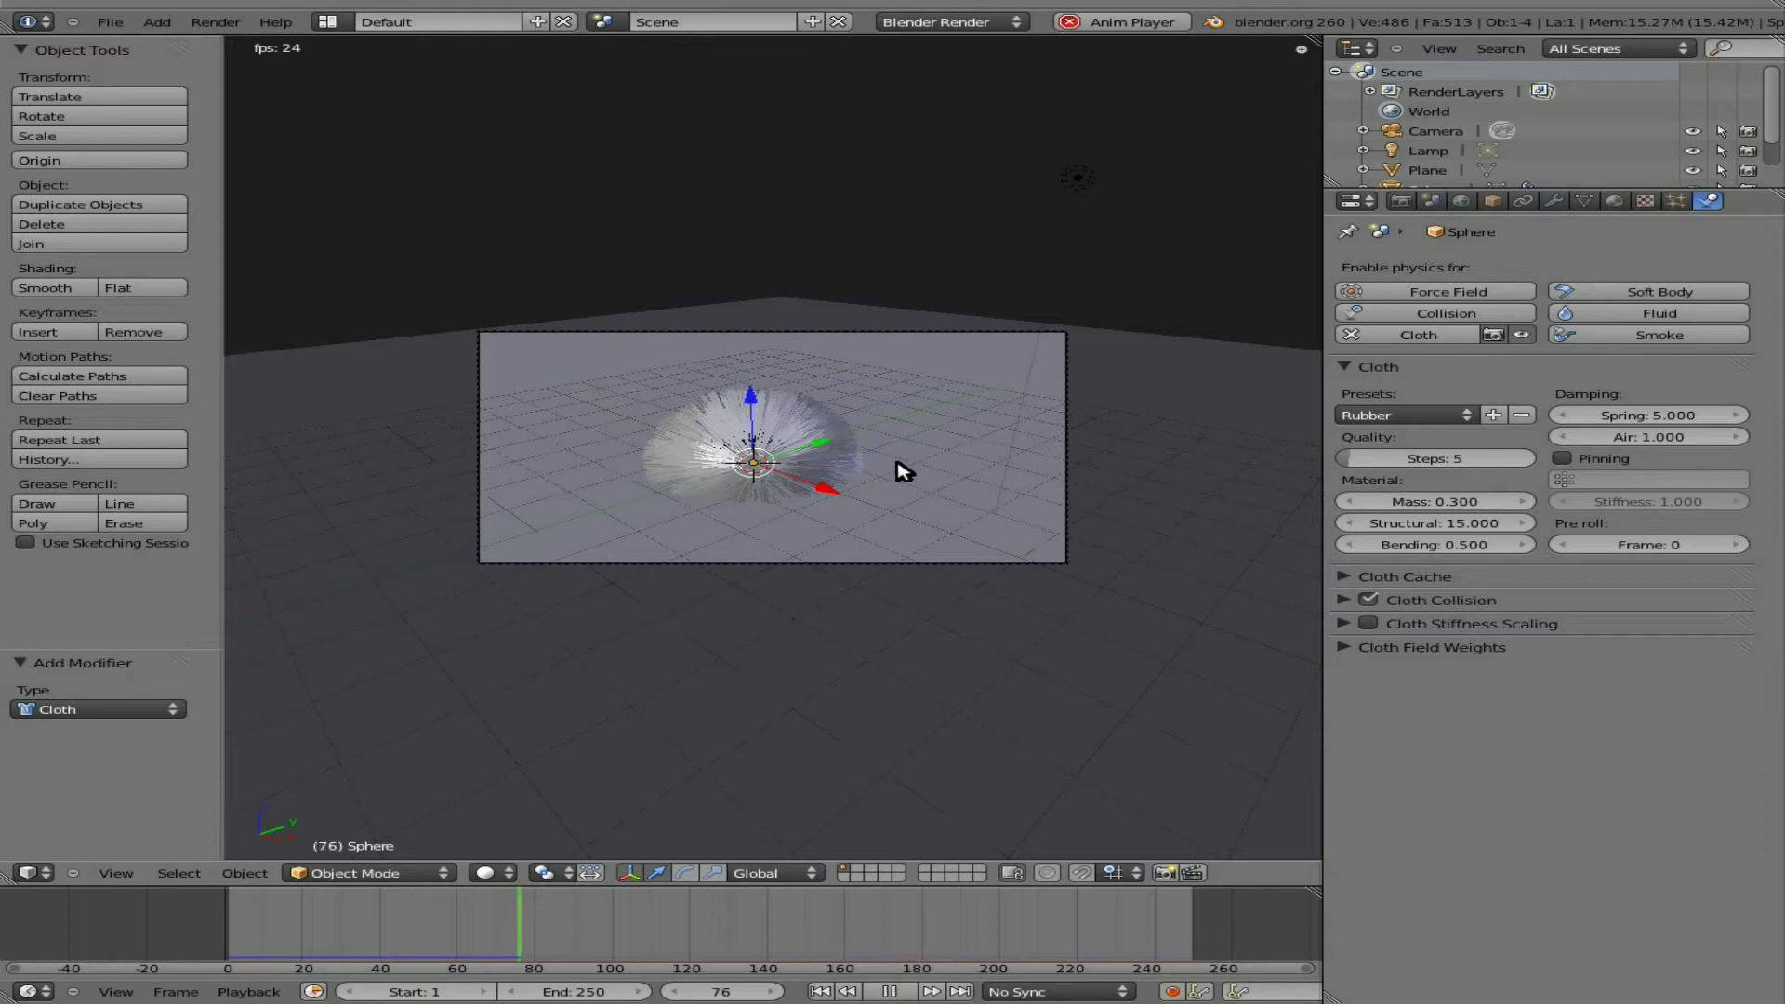
key(Escape)
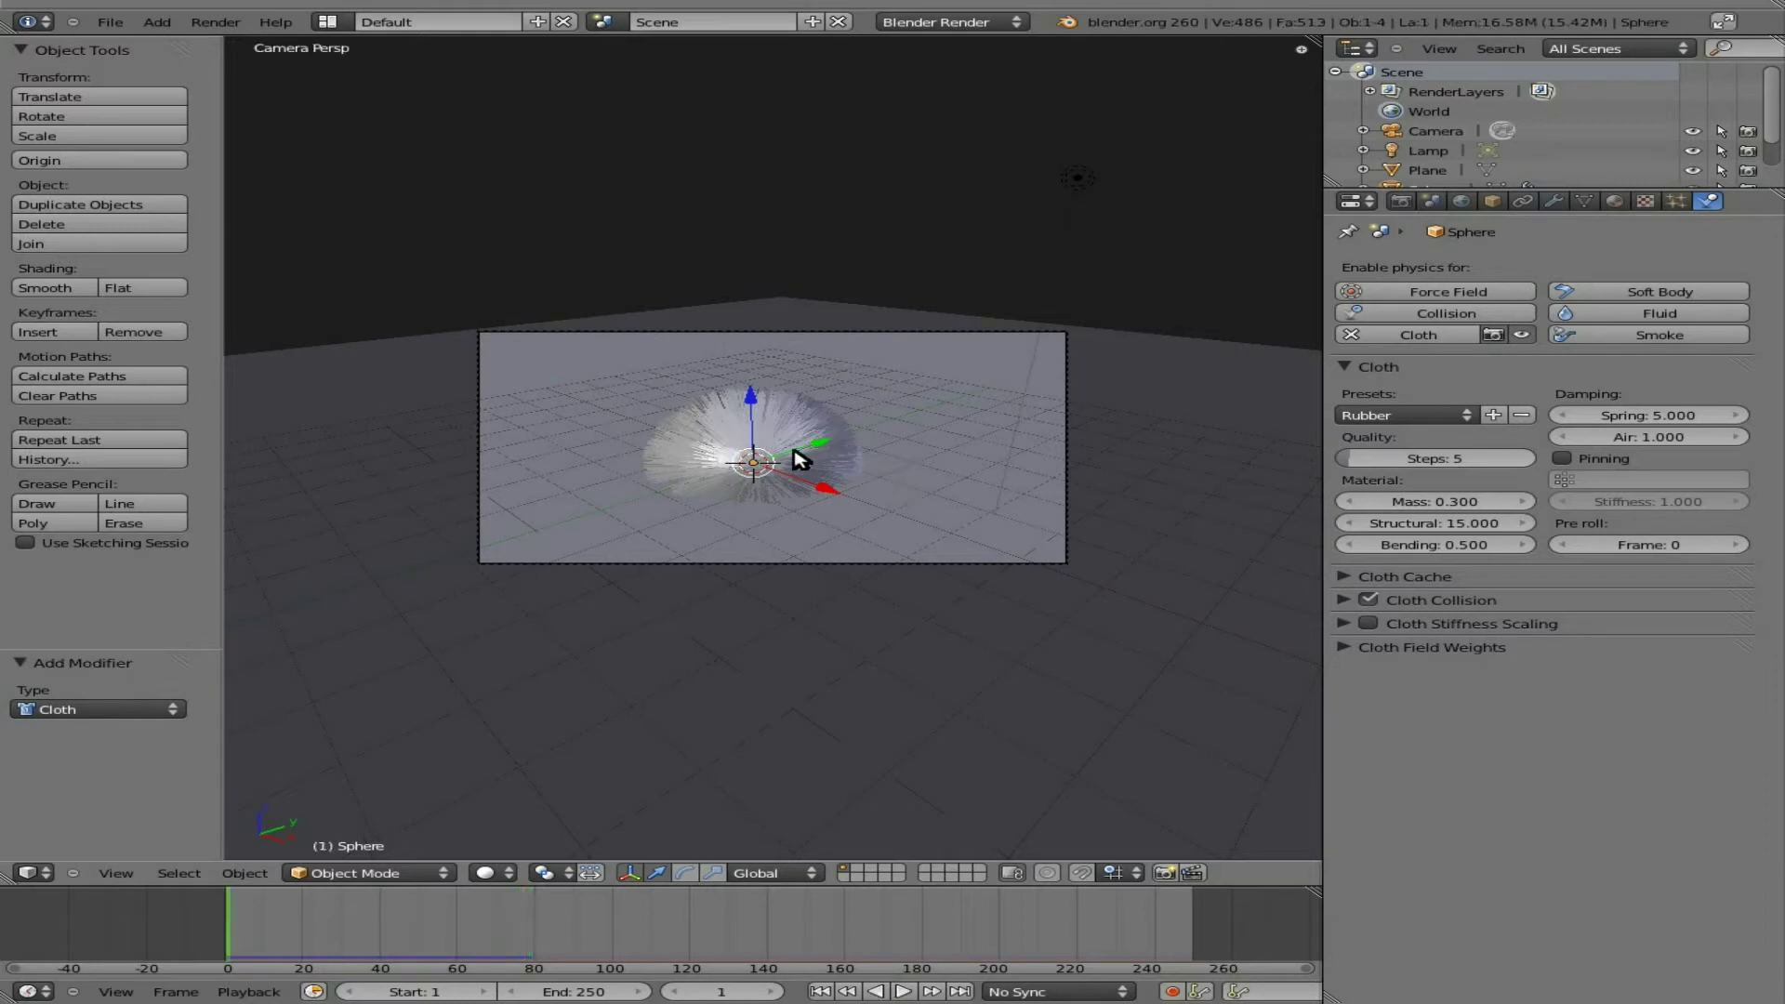
key(shift+a)
click(990, 456)
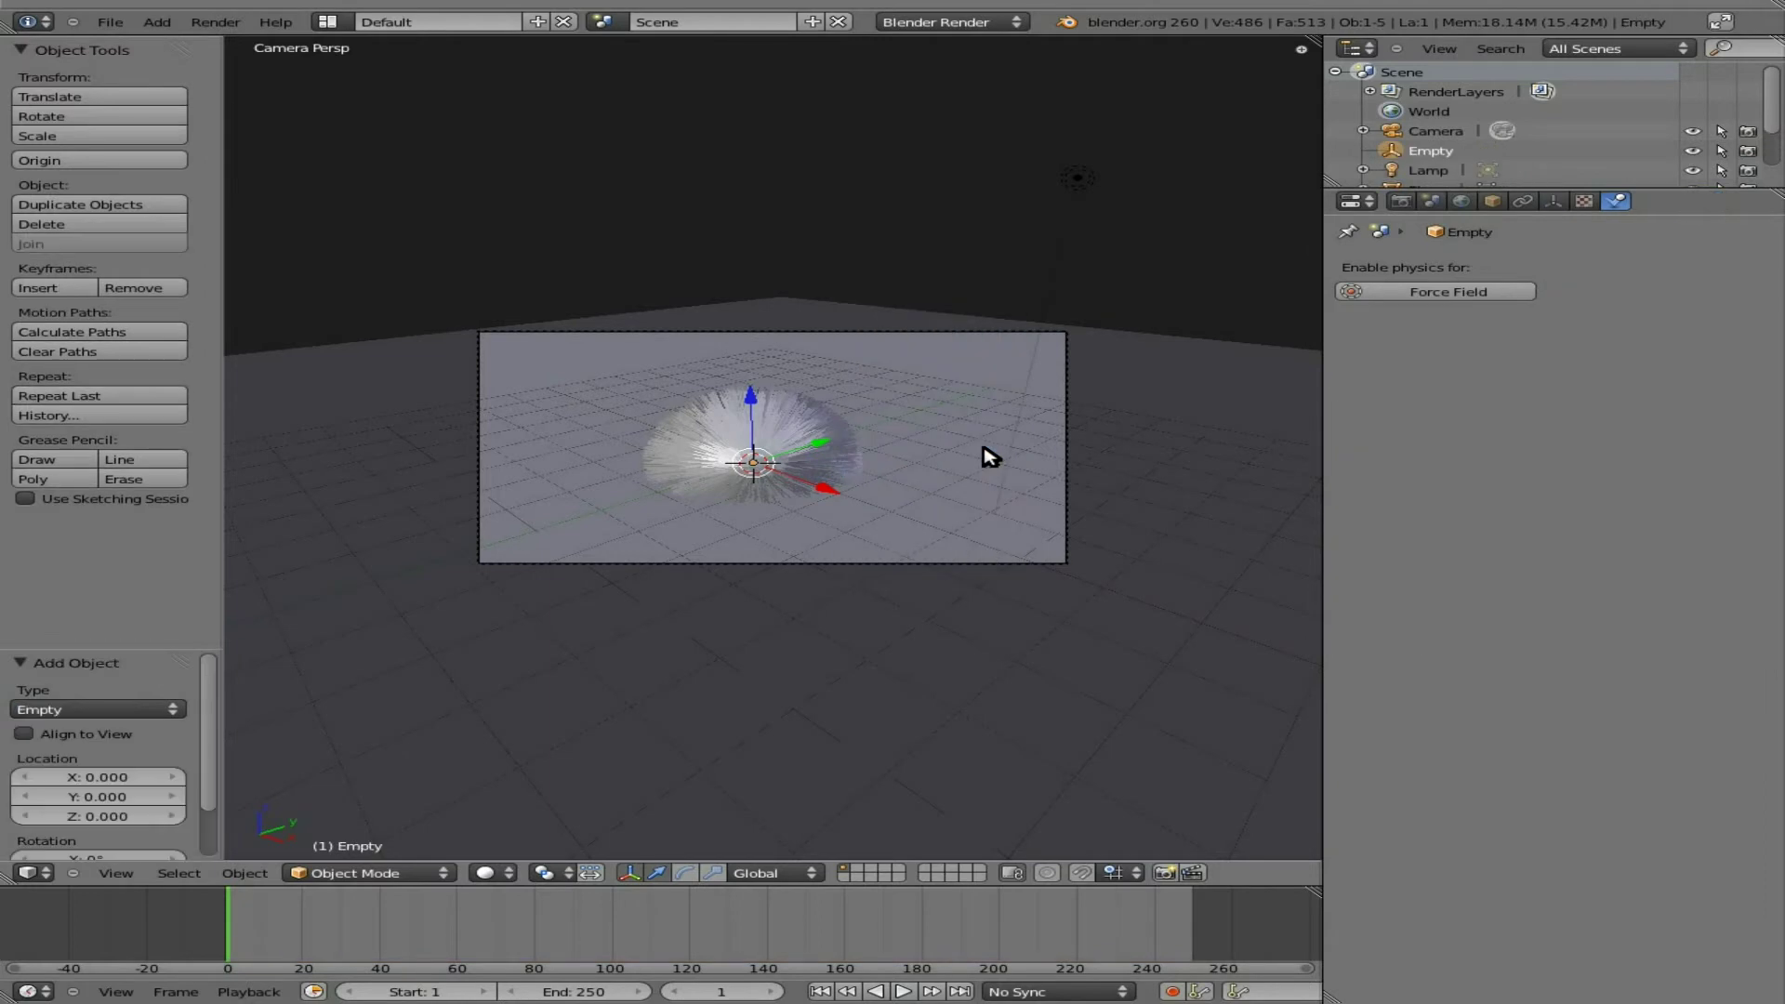
- In top wireframe view, move the Empty to the right of the sphere
key(KP_7)
key(z)
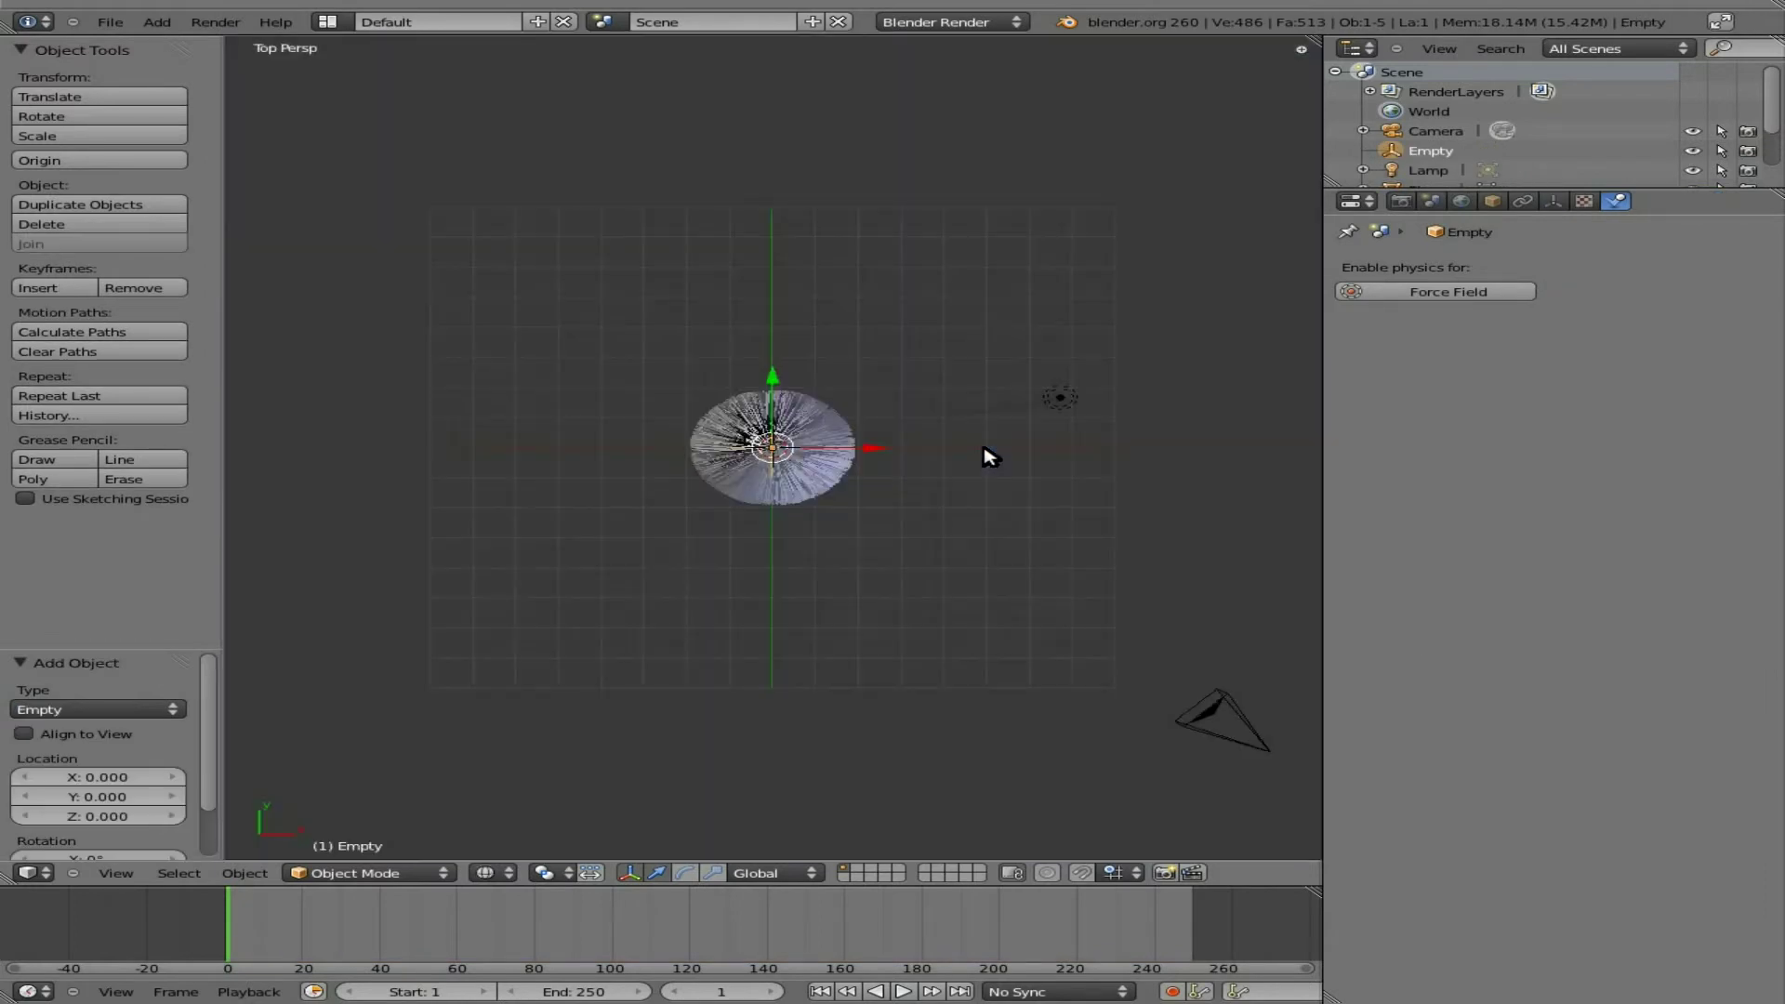
key(g)
click(1125, 465)
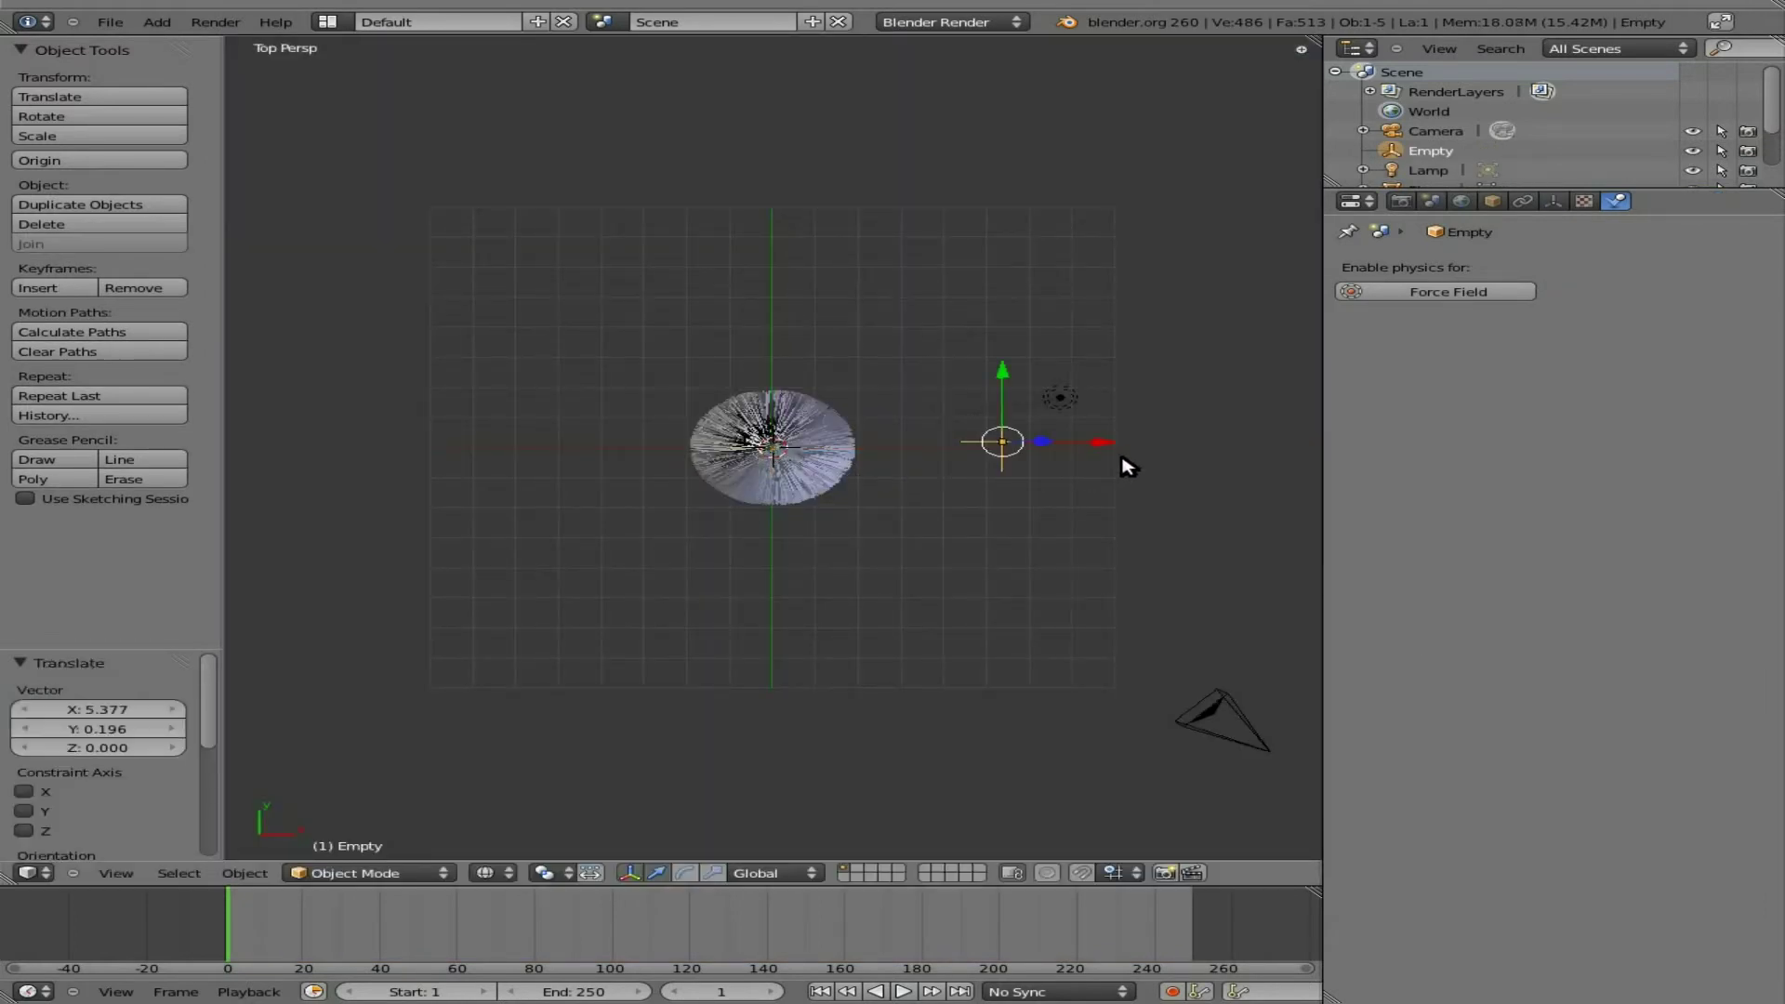
- Turn the Empty into a Wind force field
click(1485, 295)
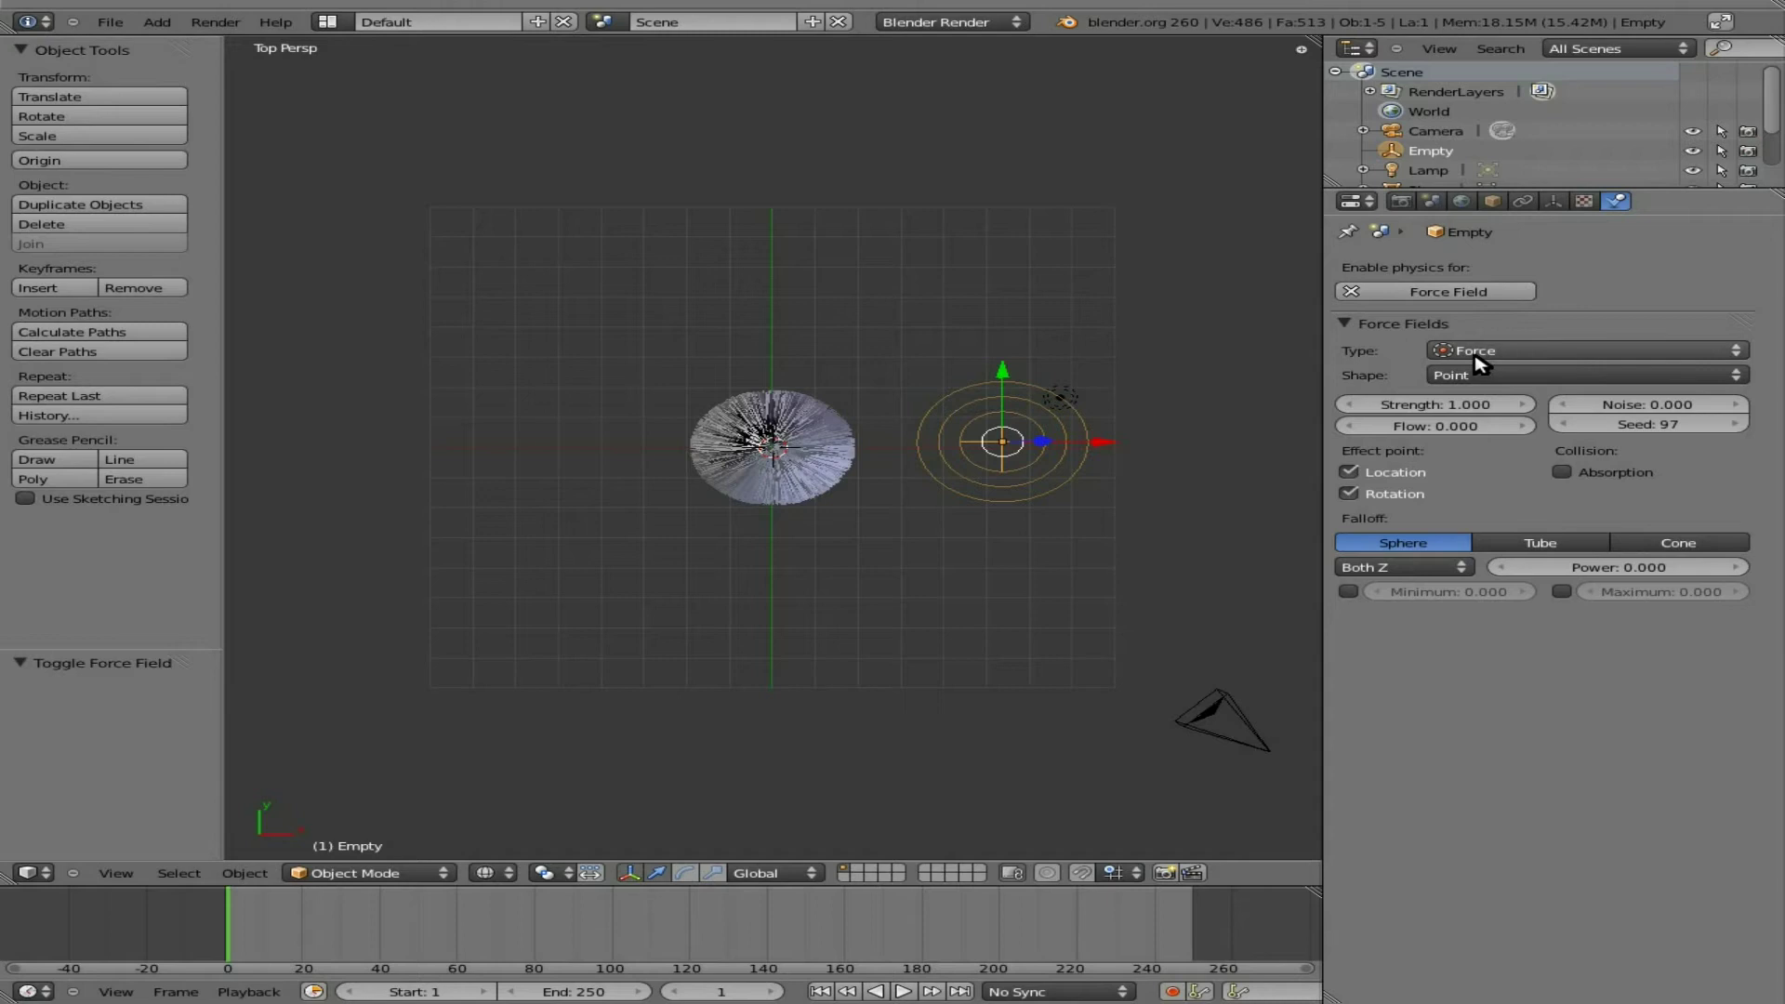
click(1478, 356)
click(1488, 290)
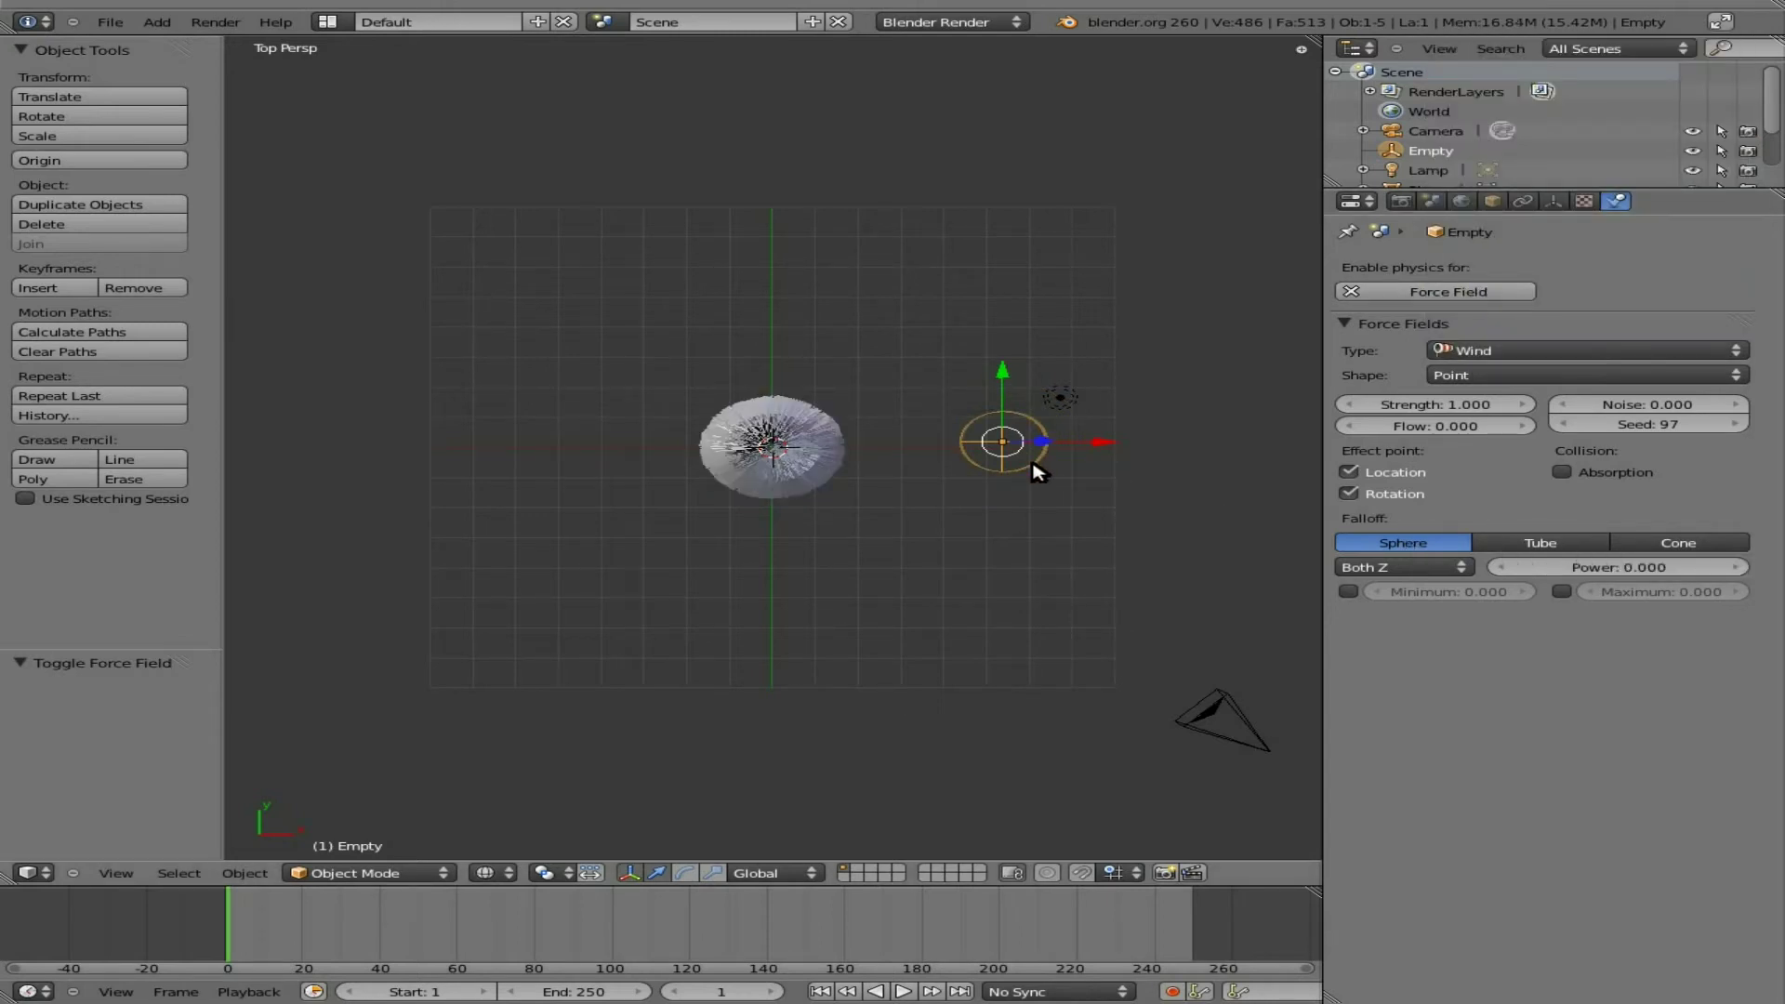
- Rotate the wind Empty around its X axis to about -87.288°
key(KP_1)
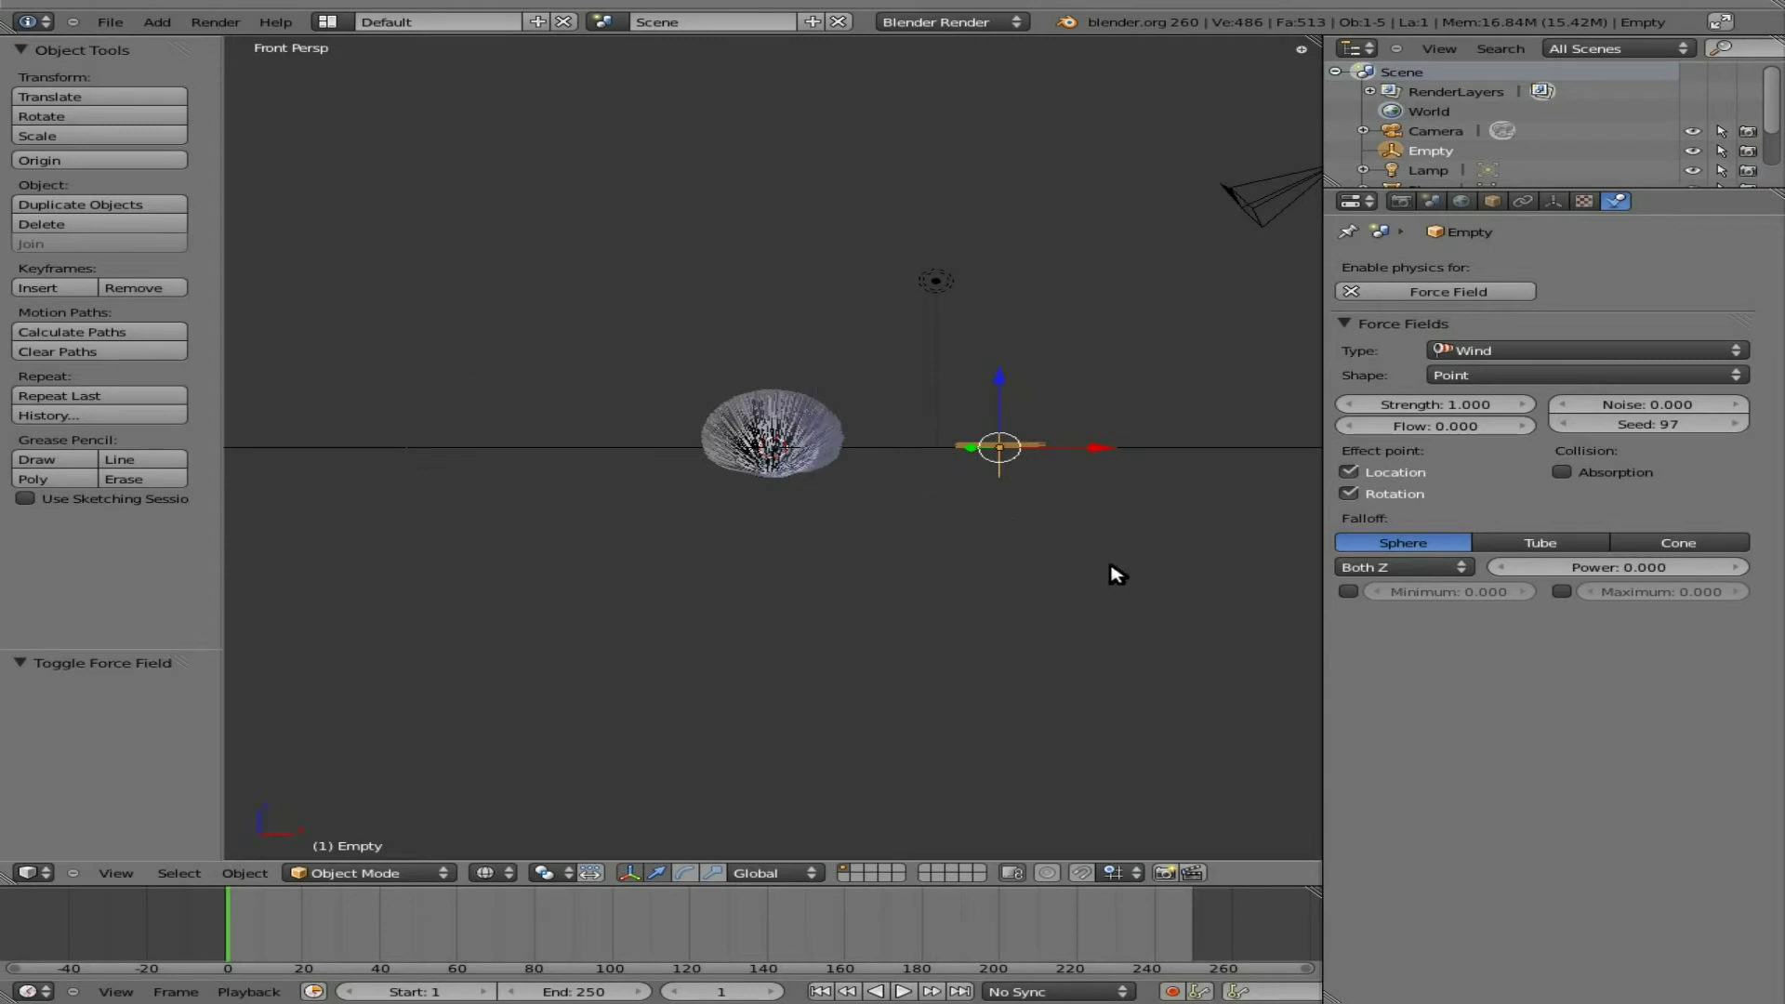
key(r)
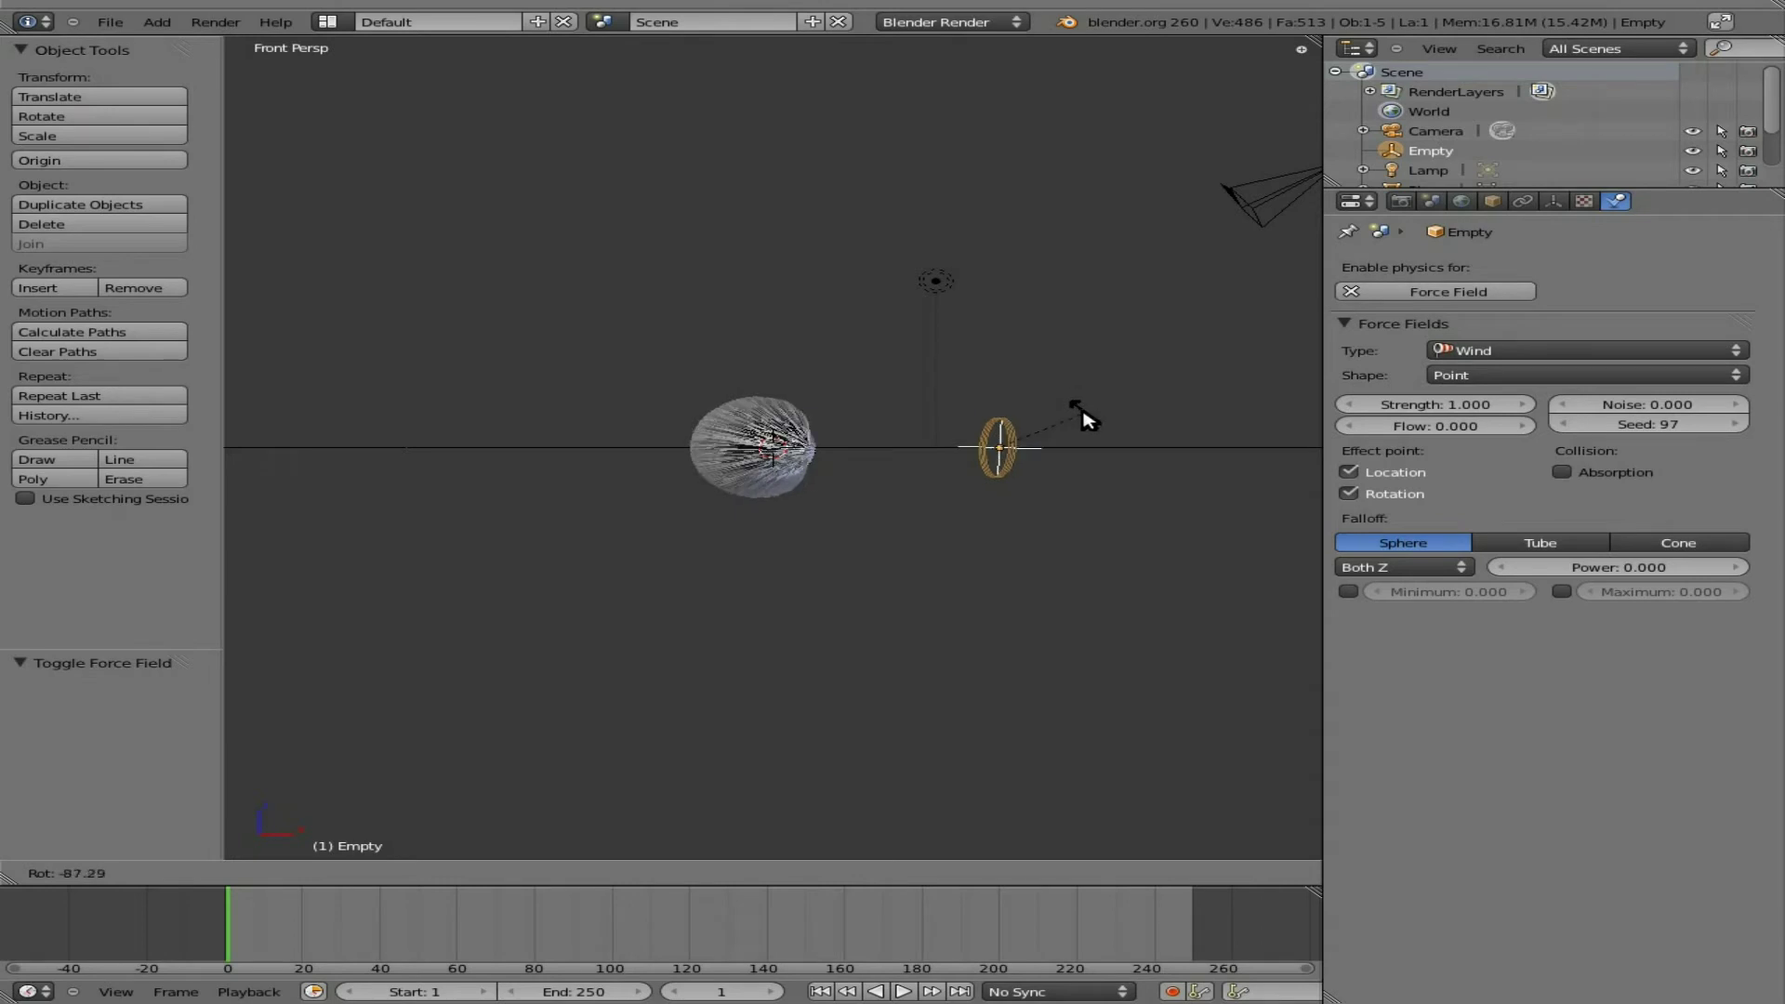
click(1078, 410)
key(KP_7)
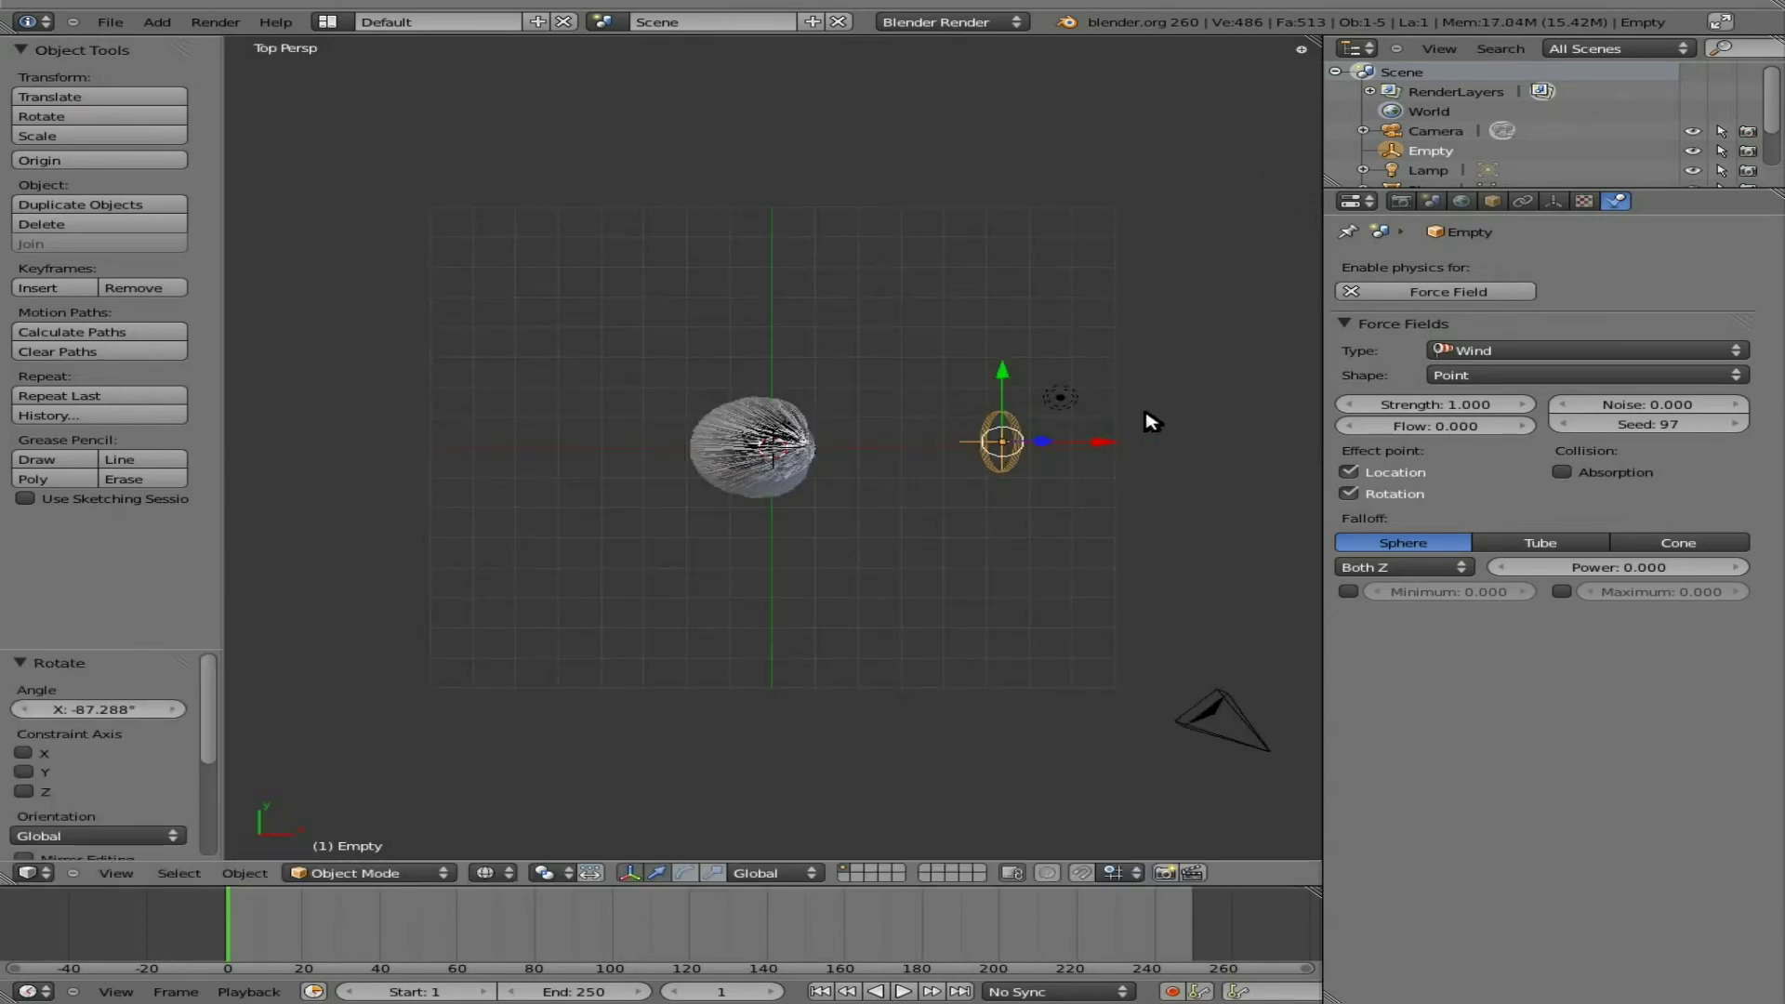
key(r)
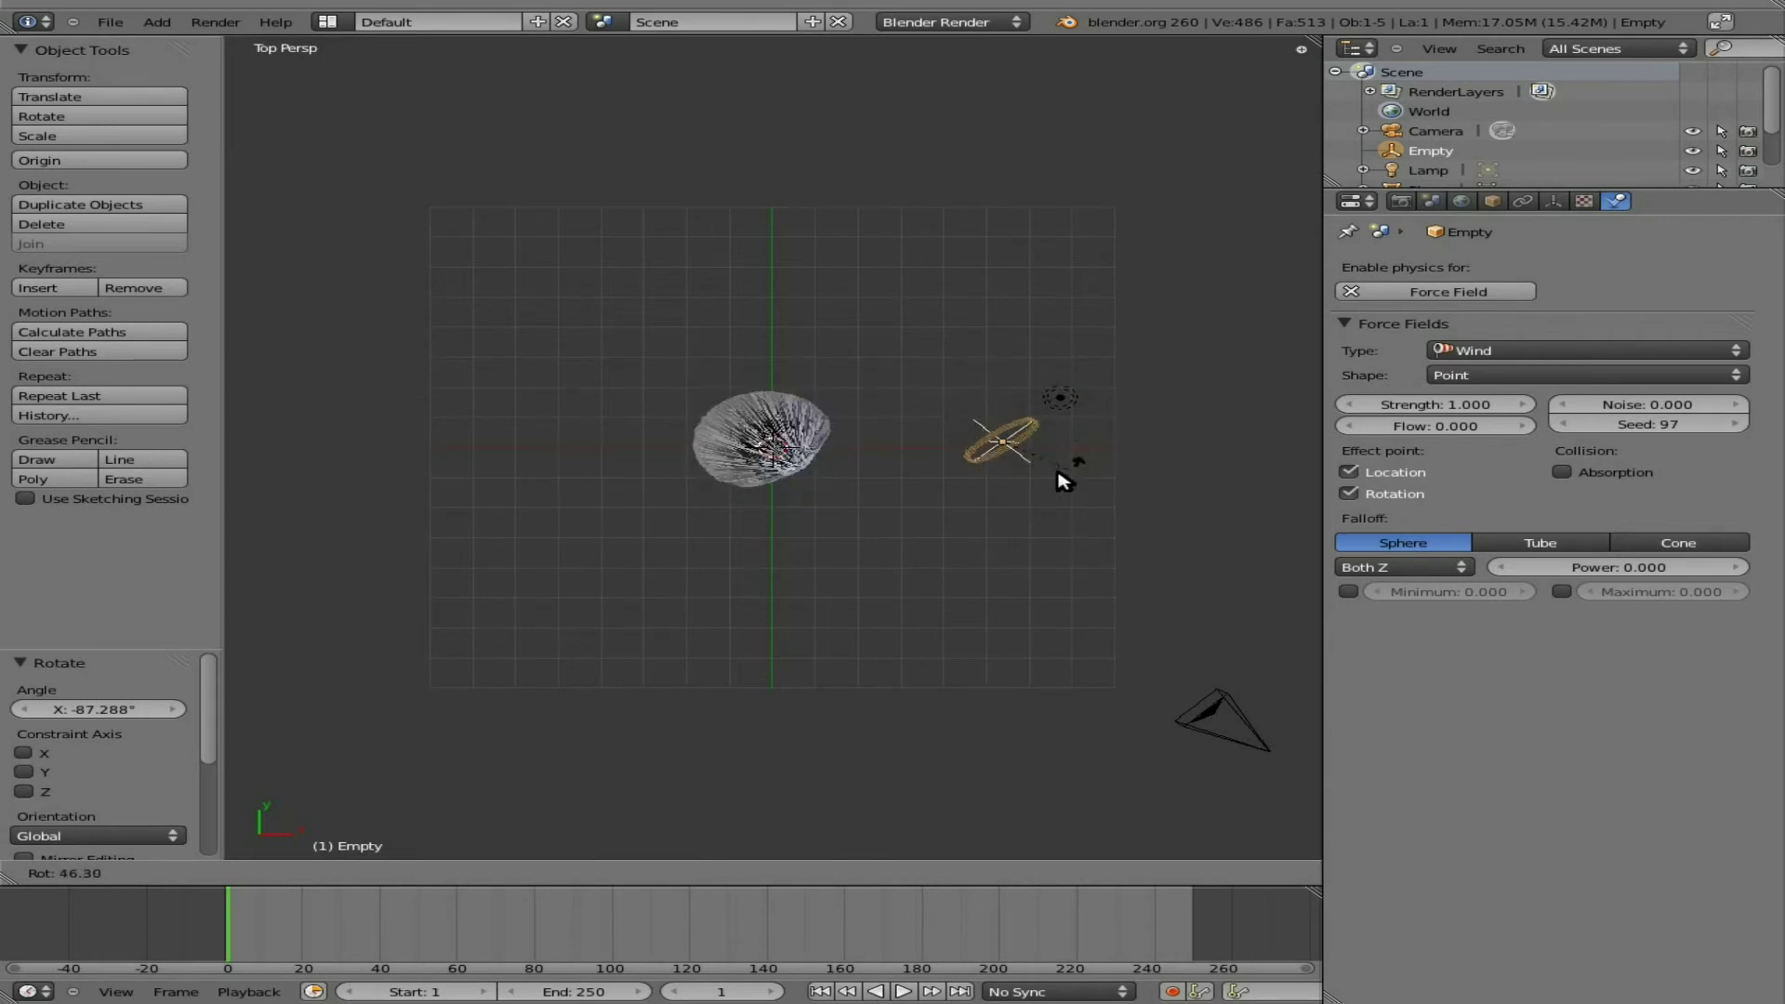
- Fix the Empty's X rotation at 86.318° and set wind Strength to 0.600
click(1023, 483)
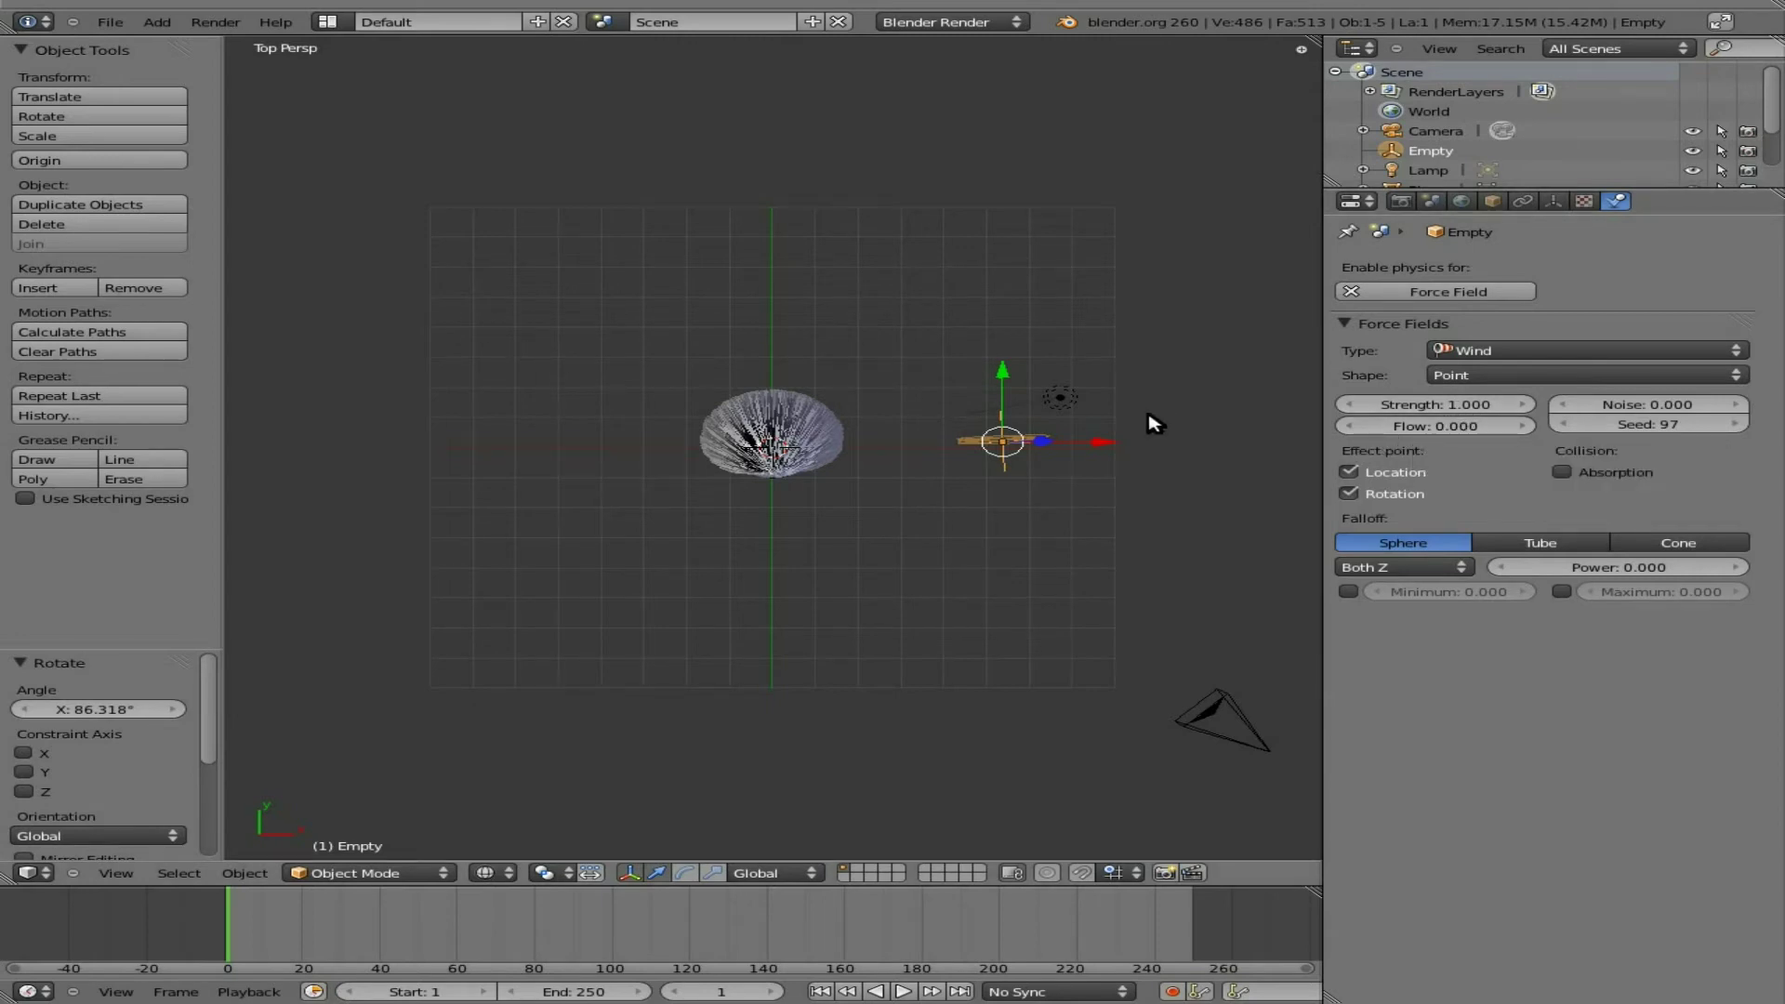
click(1439, 406)
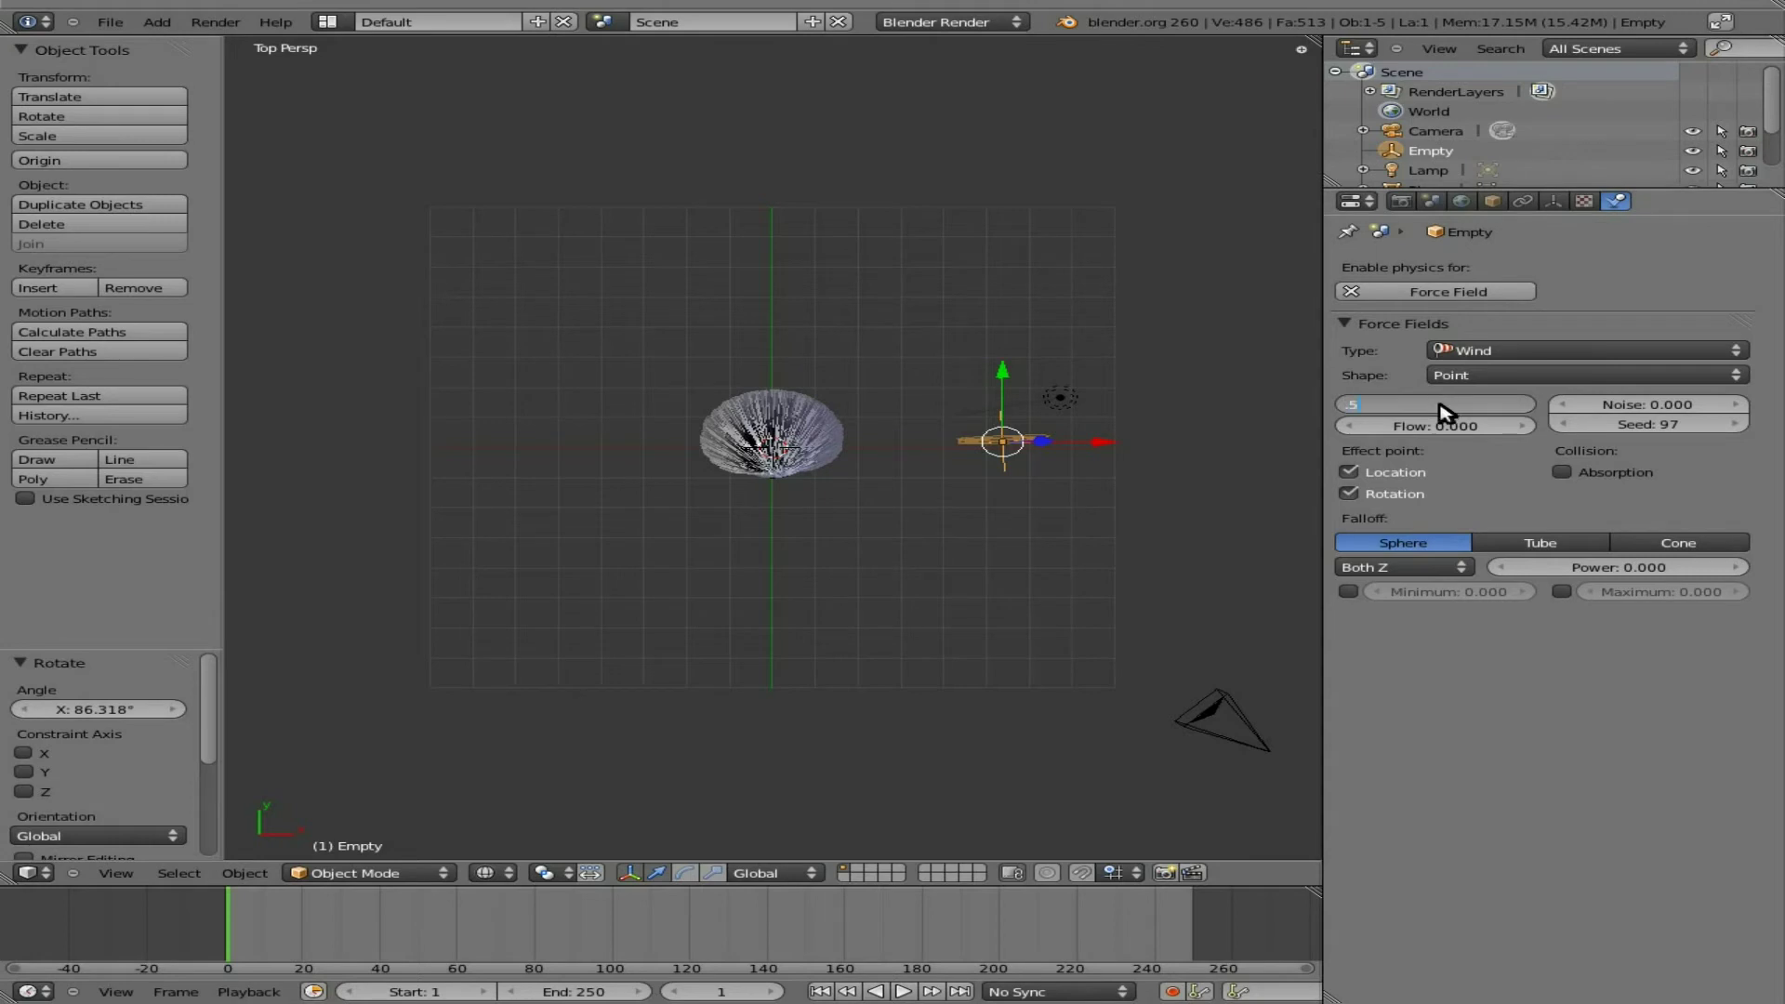
key(Return)
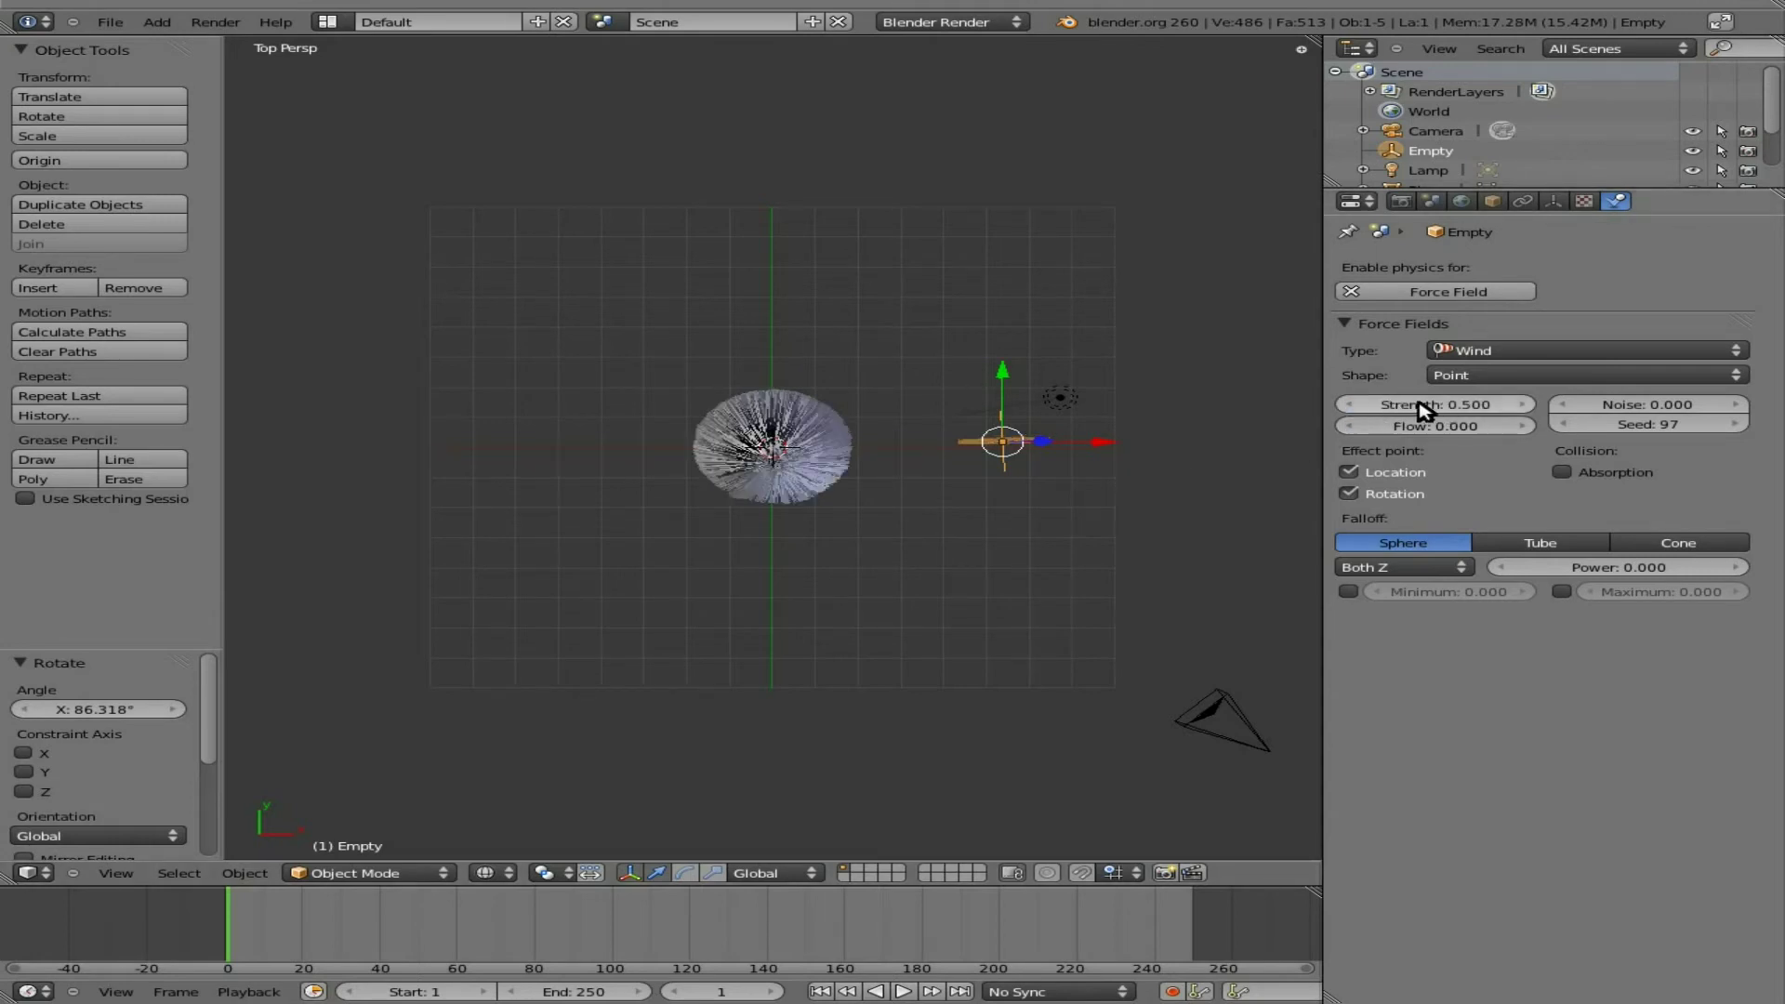
click(1439, 409)
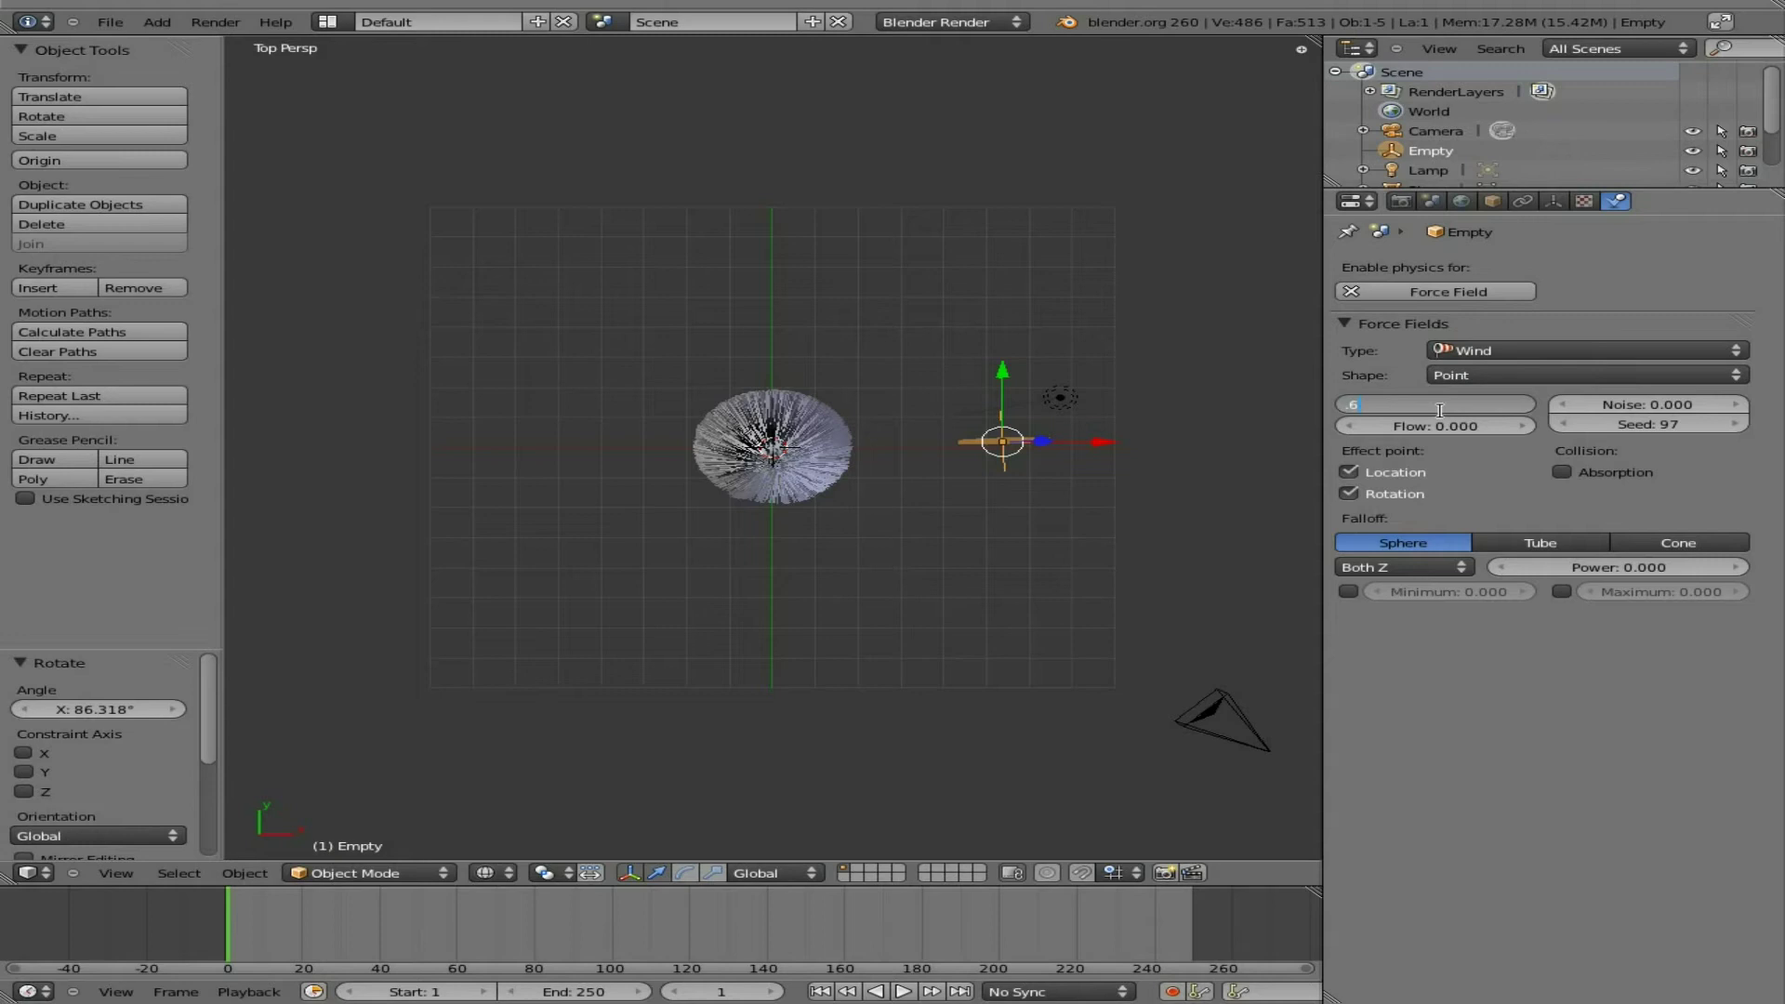
key(Return)
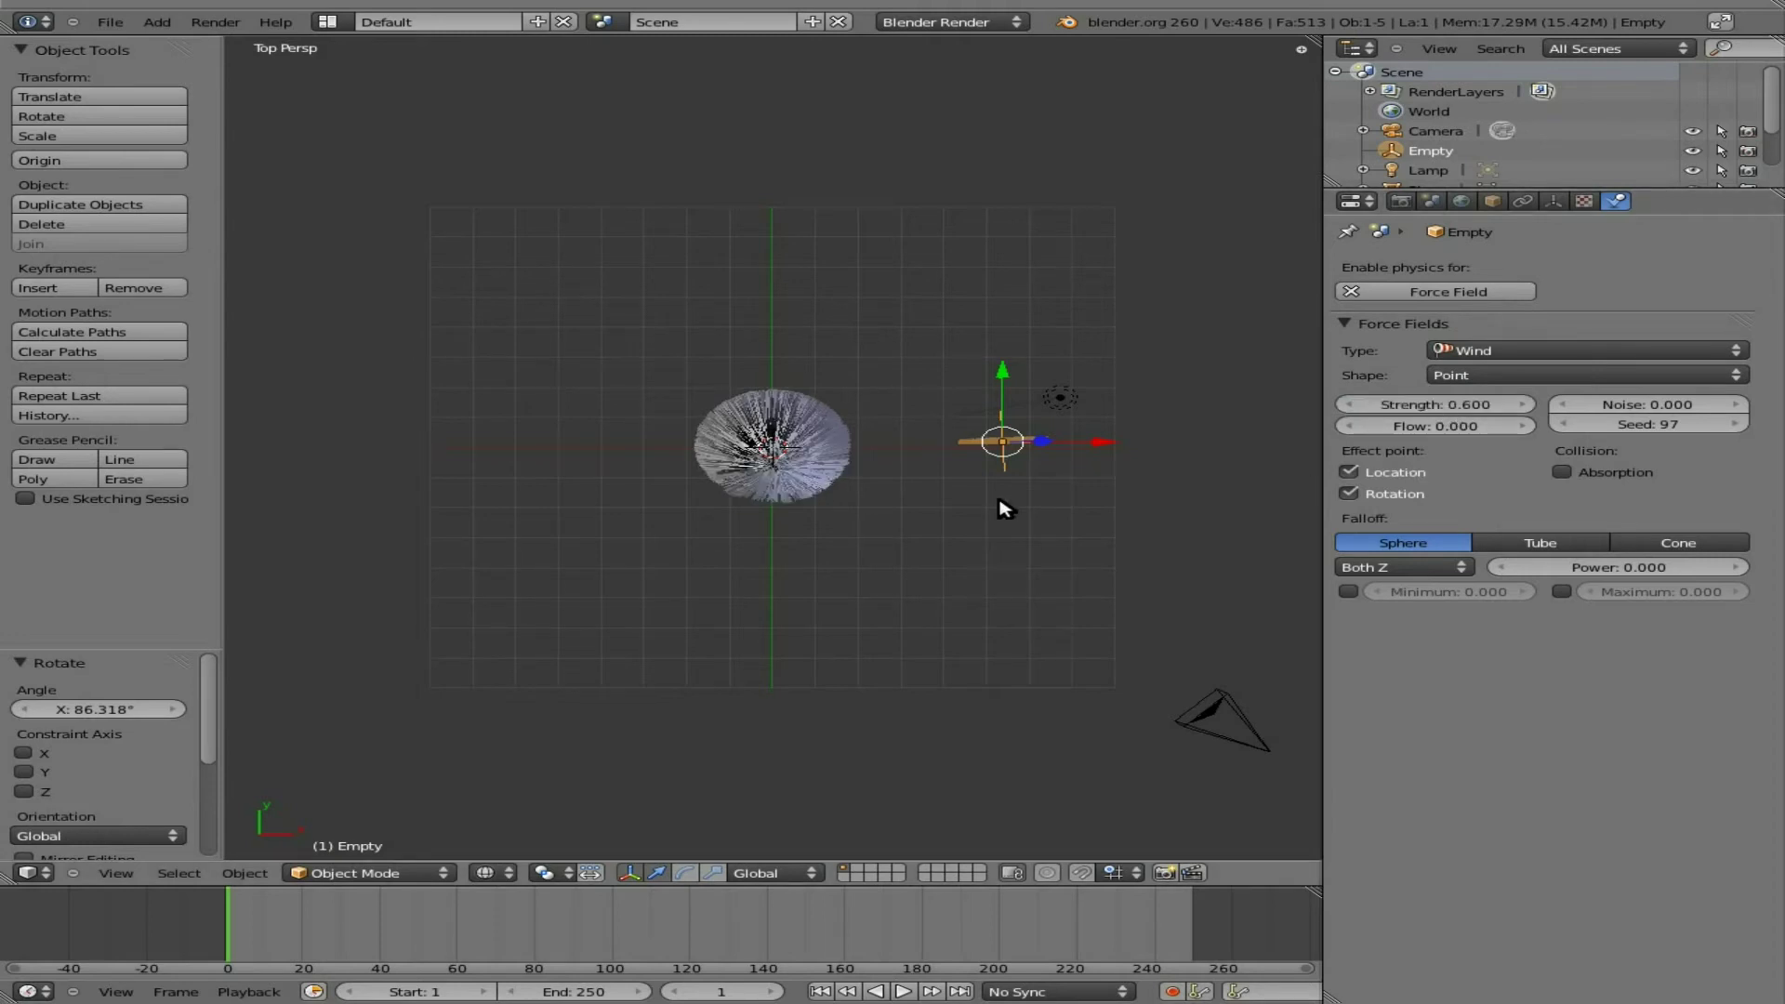
- Keyframe the Empty's rotation at frame 1, then at frame 61 rotated about -173°
key(i)
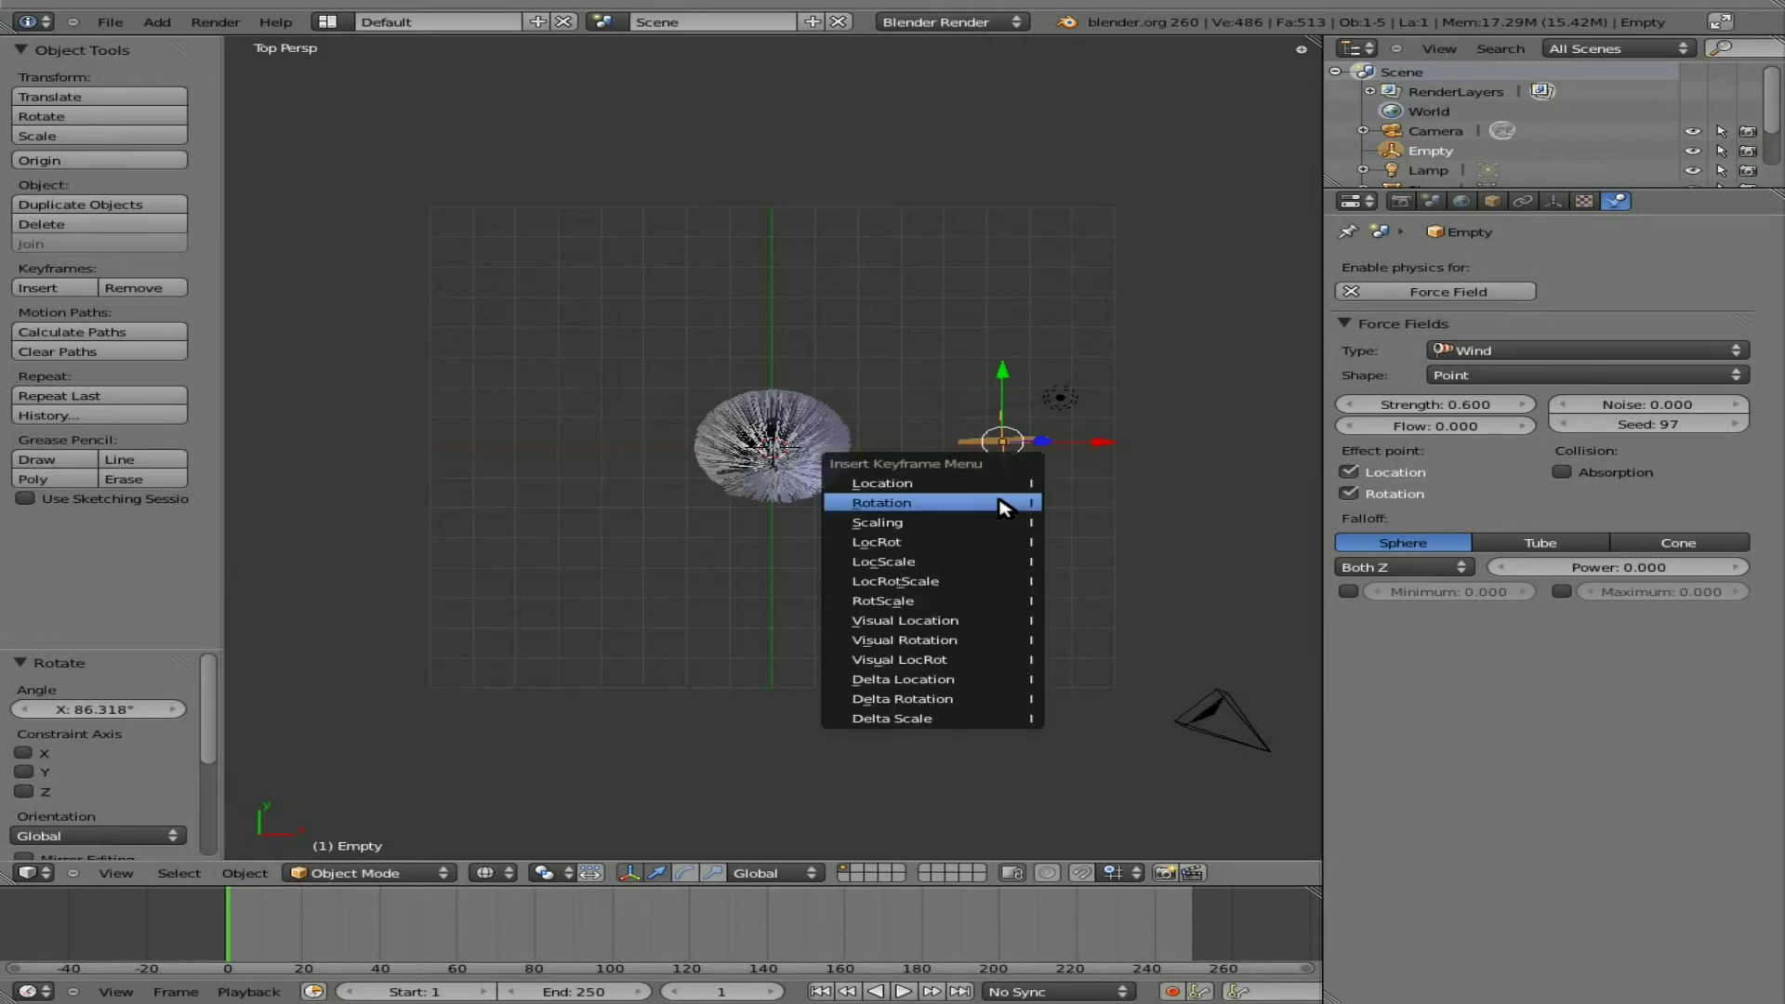
click(1003, 508)
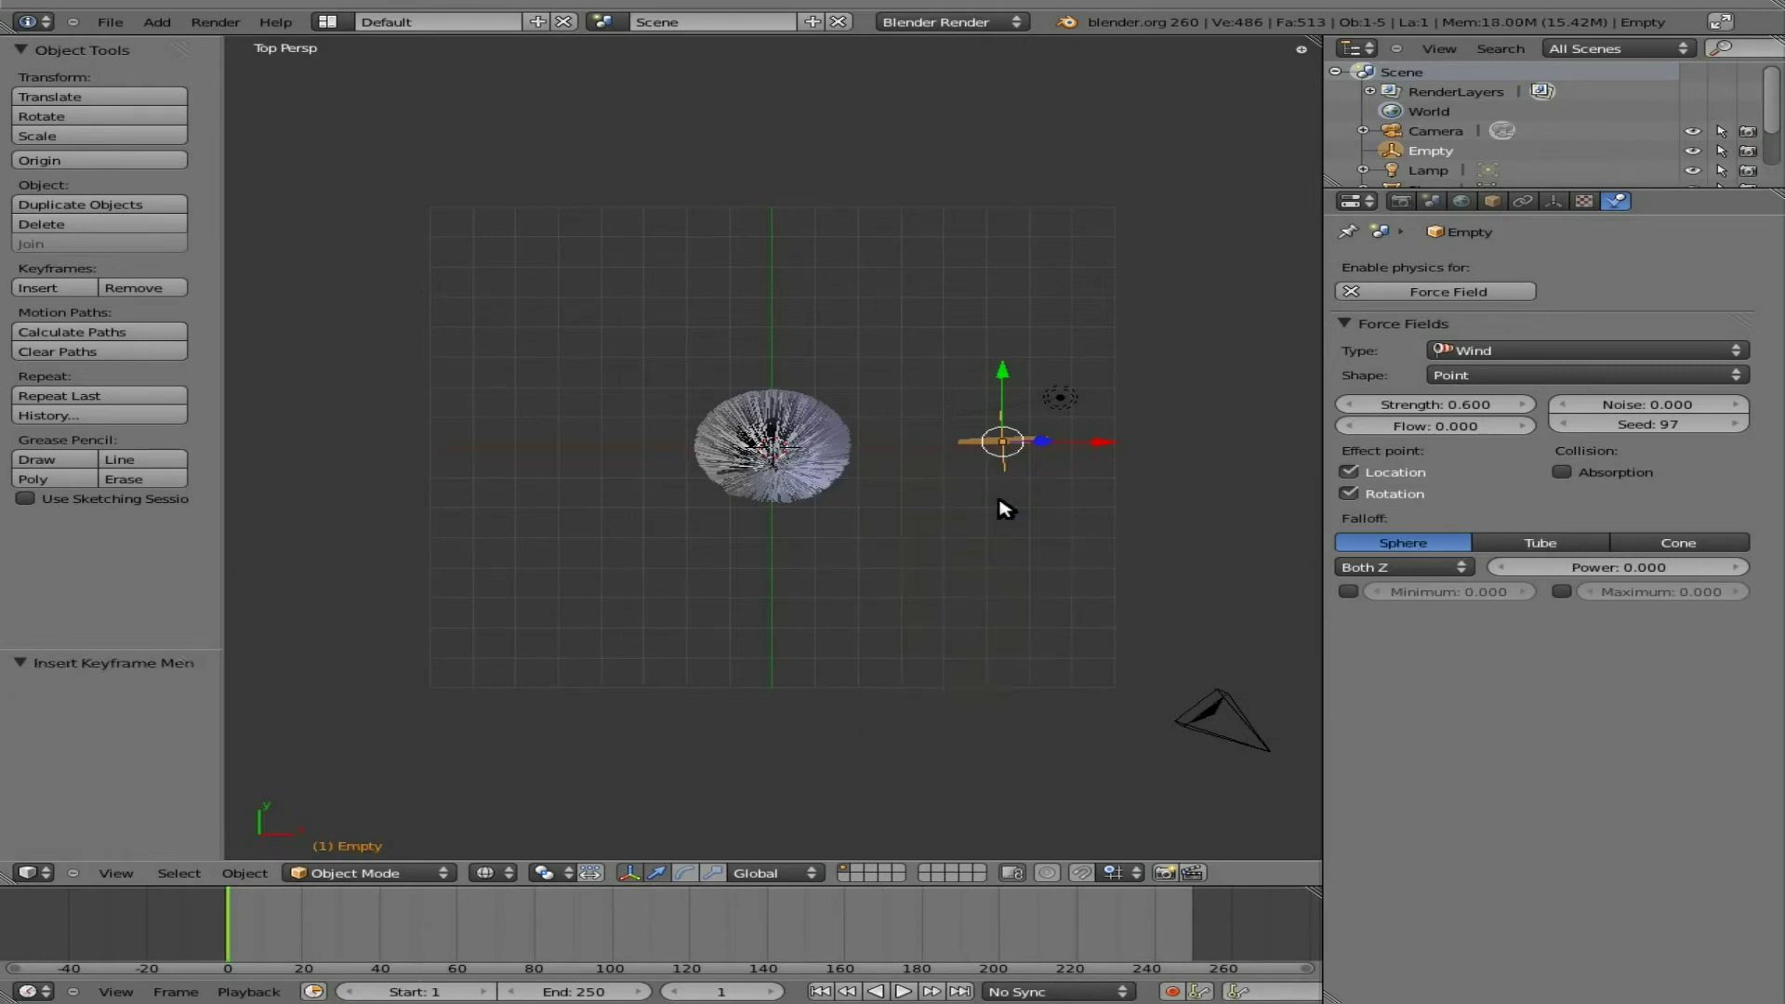
key(Up)
key(Up)
key(Up)
key(Up)
key(Up)
key(Up)
key(Up)
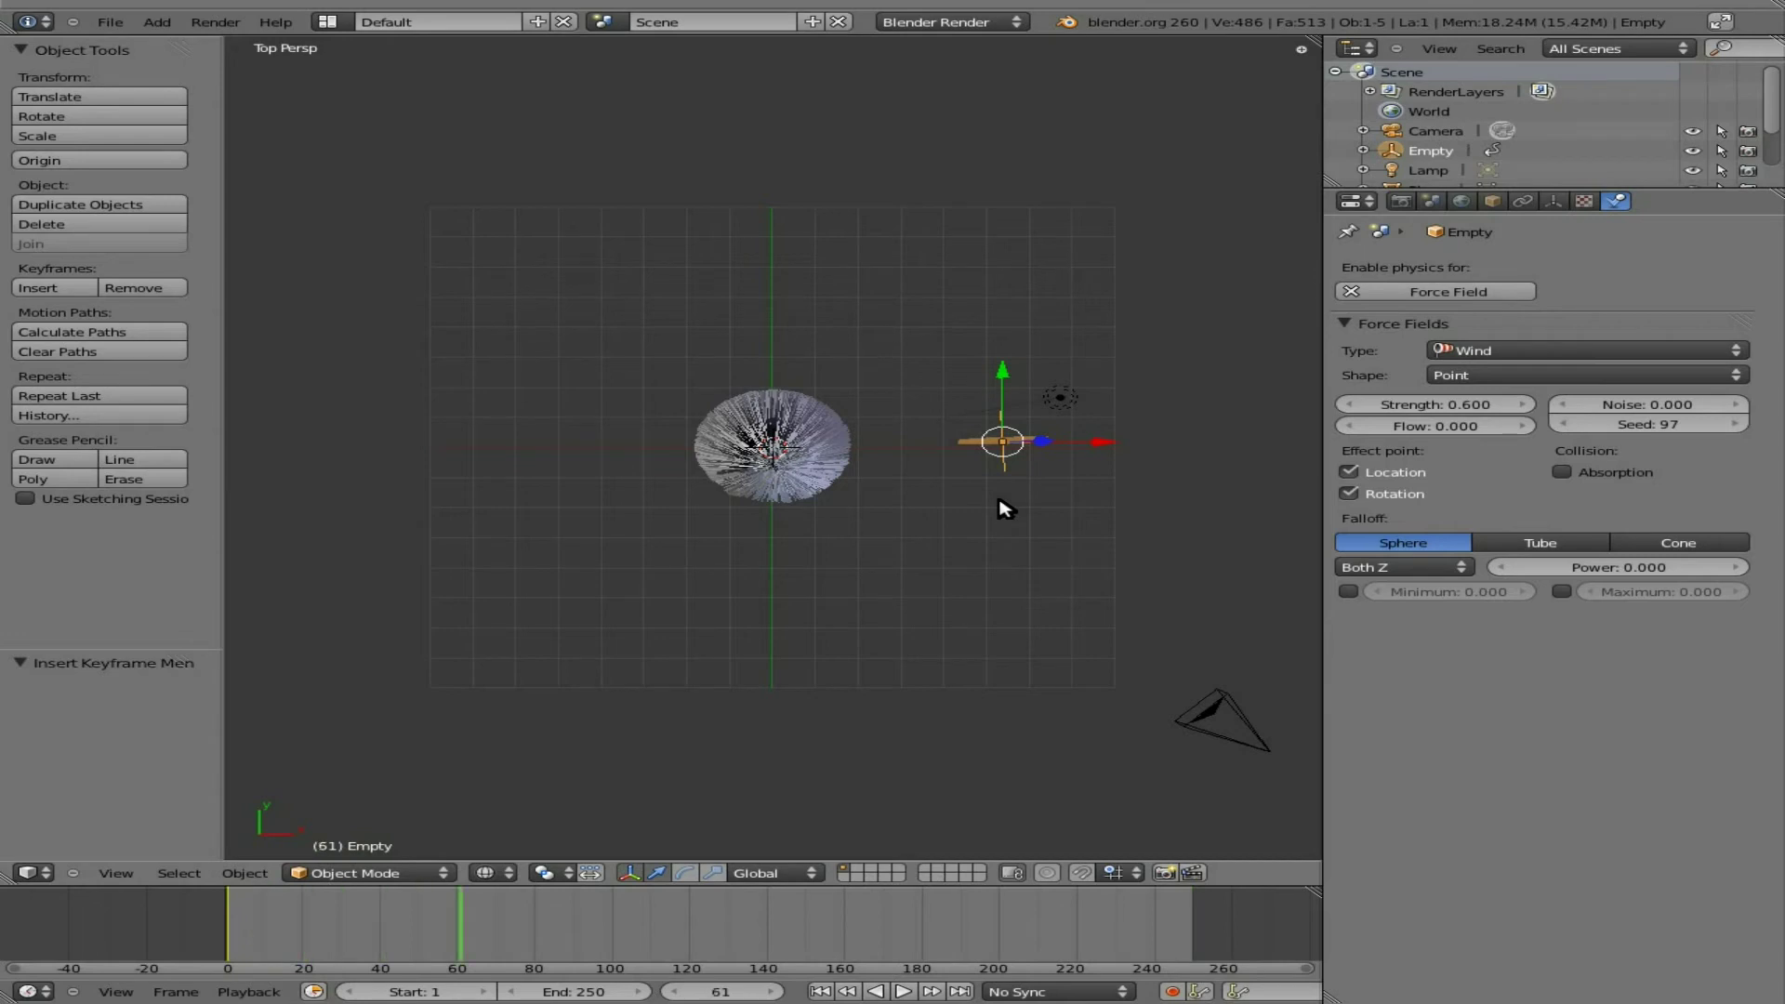
key(Down)
key(r)
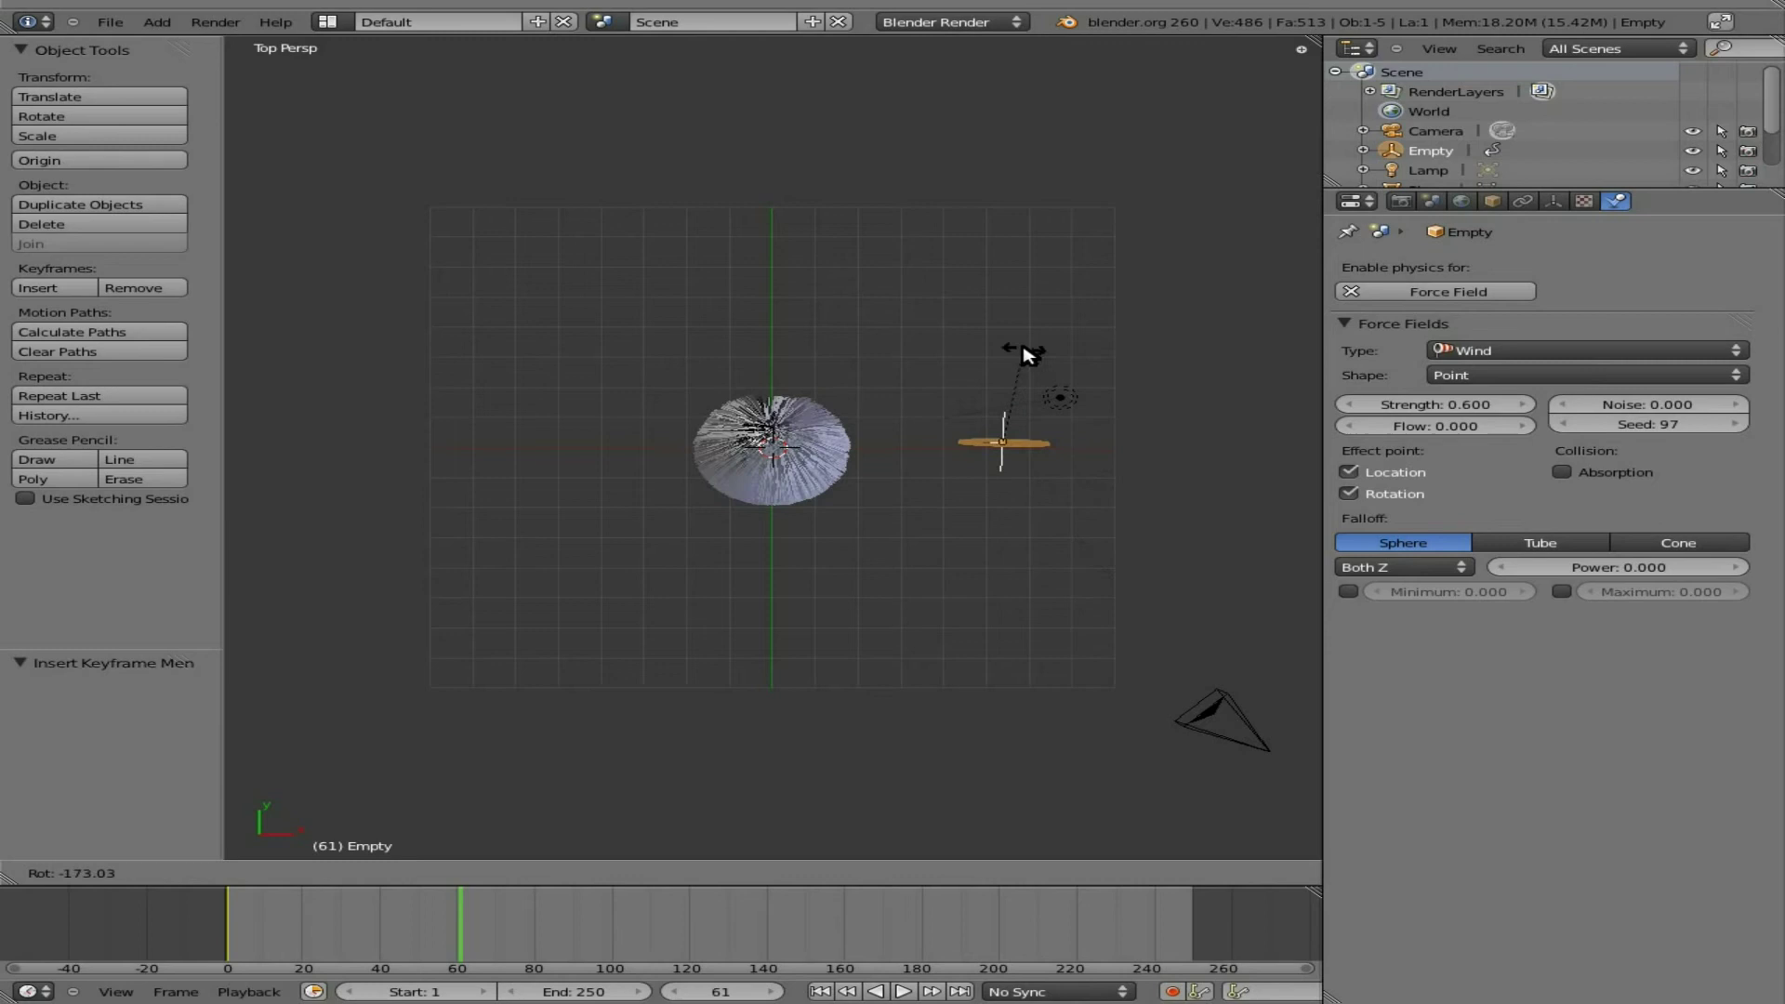
click(1027, 353)
key(i)
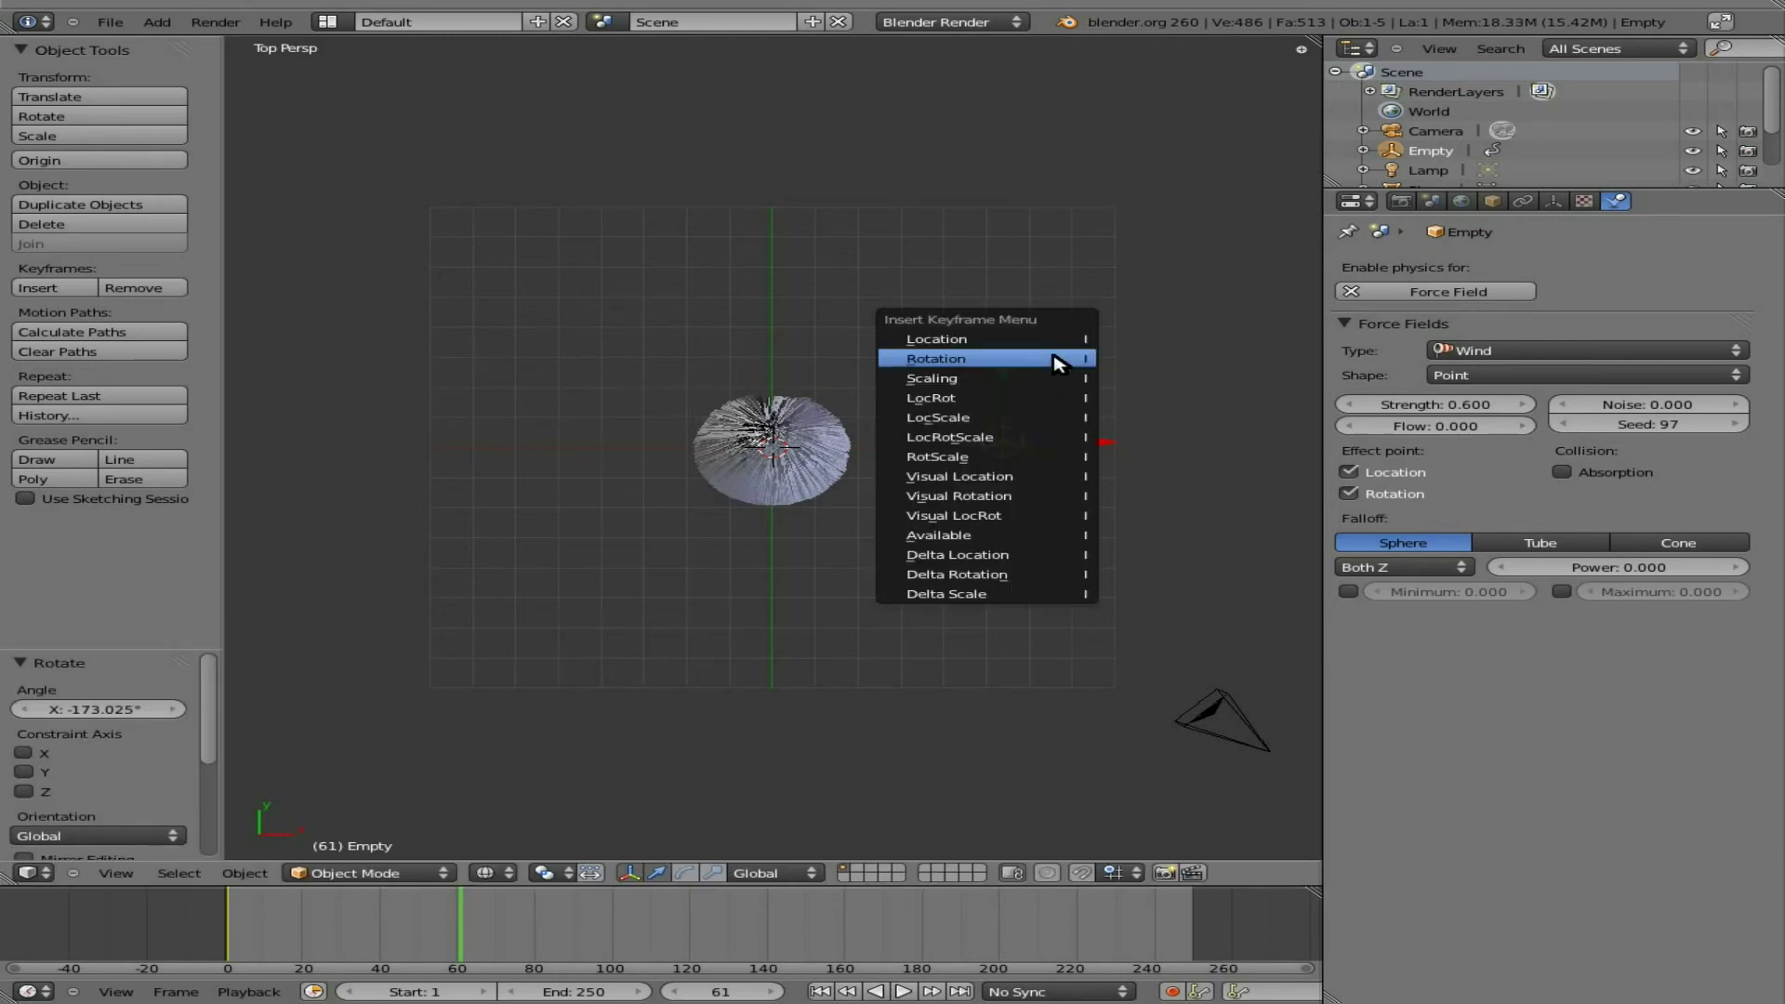
click(1060, 363)
- At frame 121, rotate the Empty to about 188° on X and keyframe it
key(Up)
key(Up)
key(Up)
key(Up)
key(Up)
key(Up)
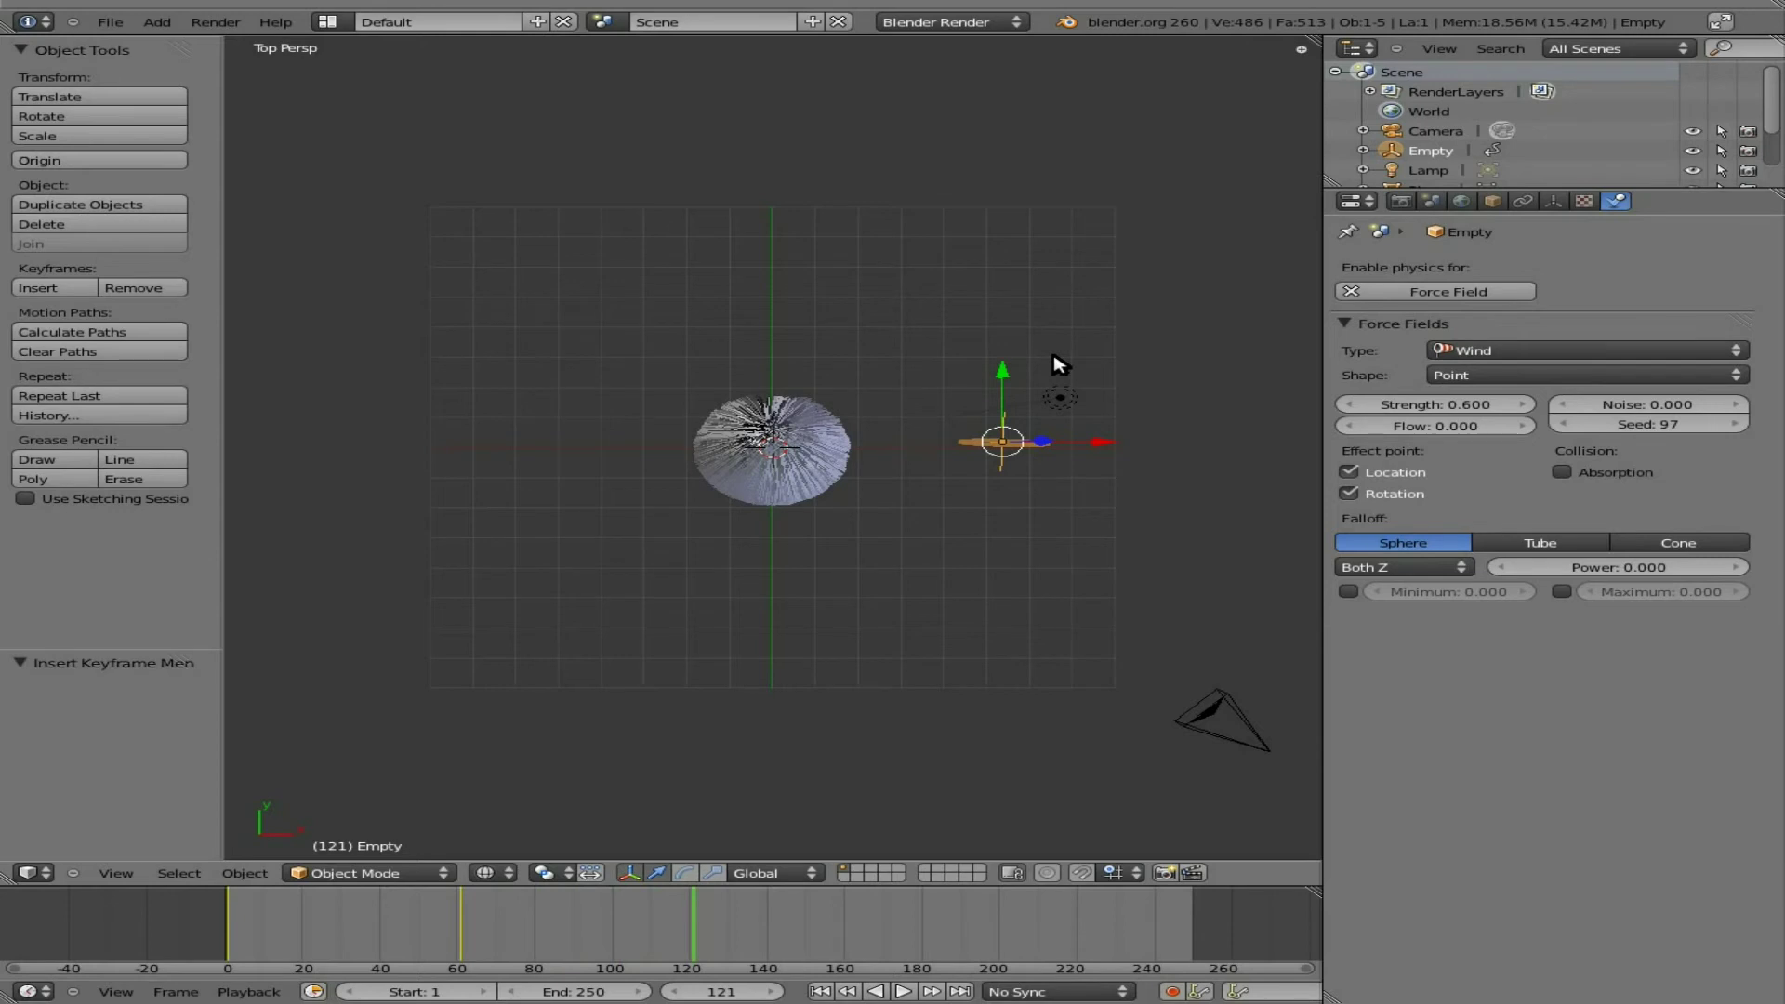
key(r)
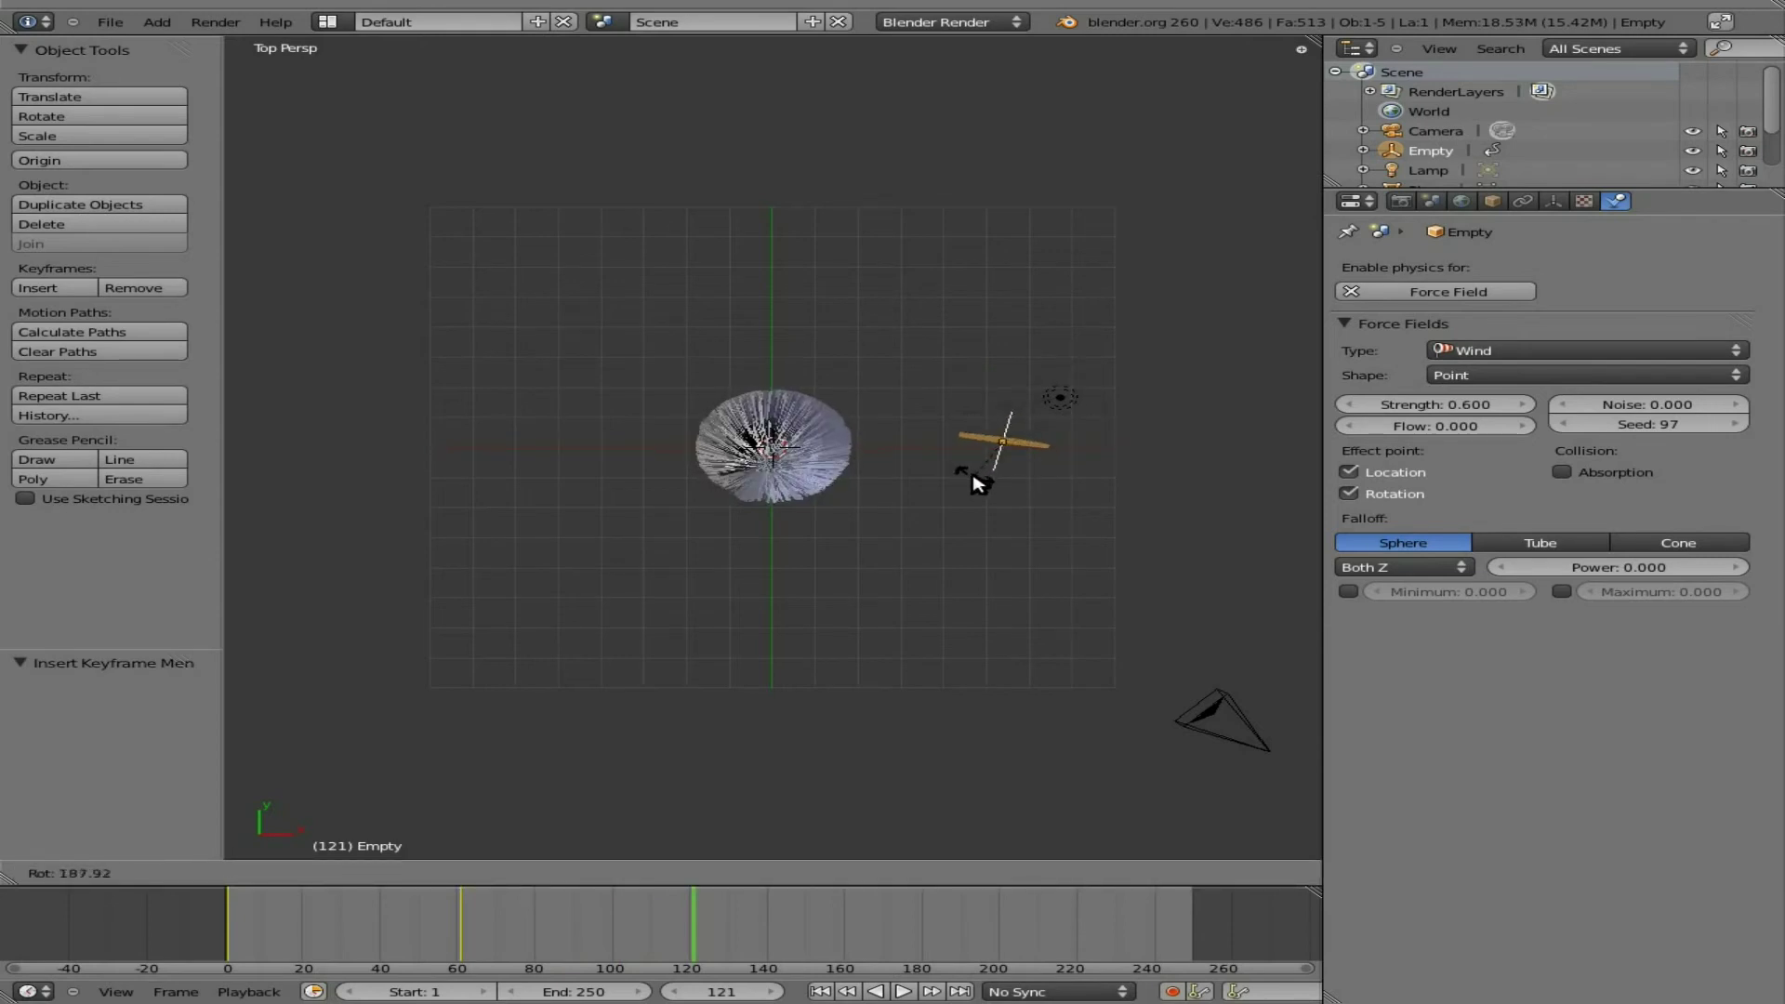
click(976, 483)
key(i)
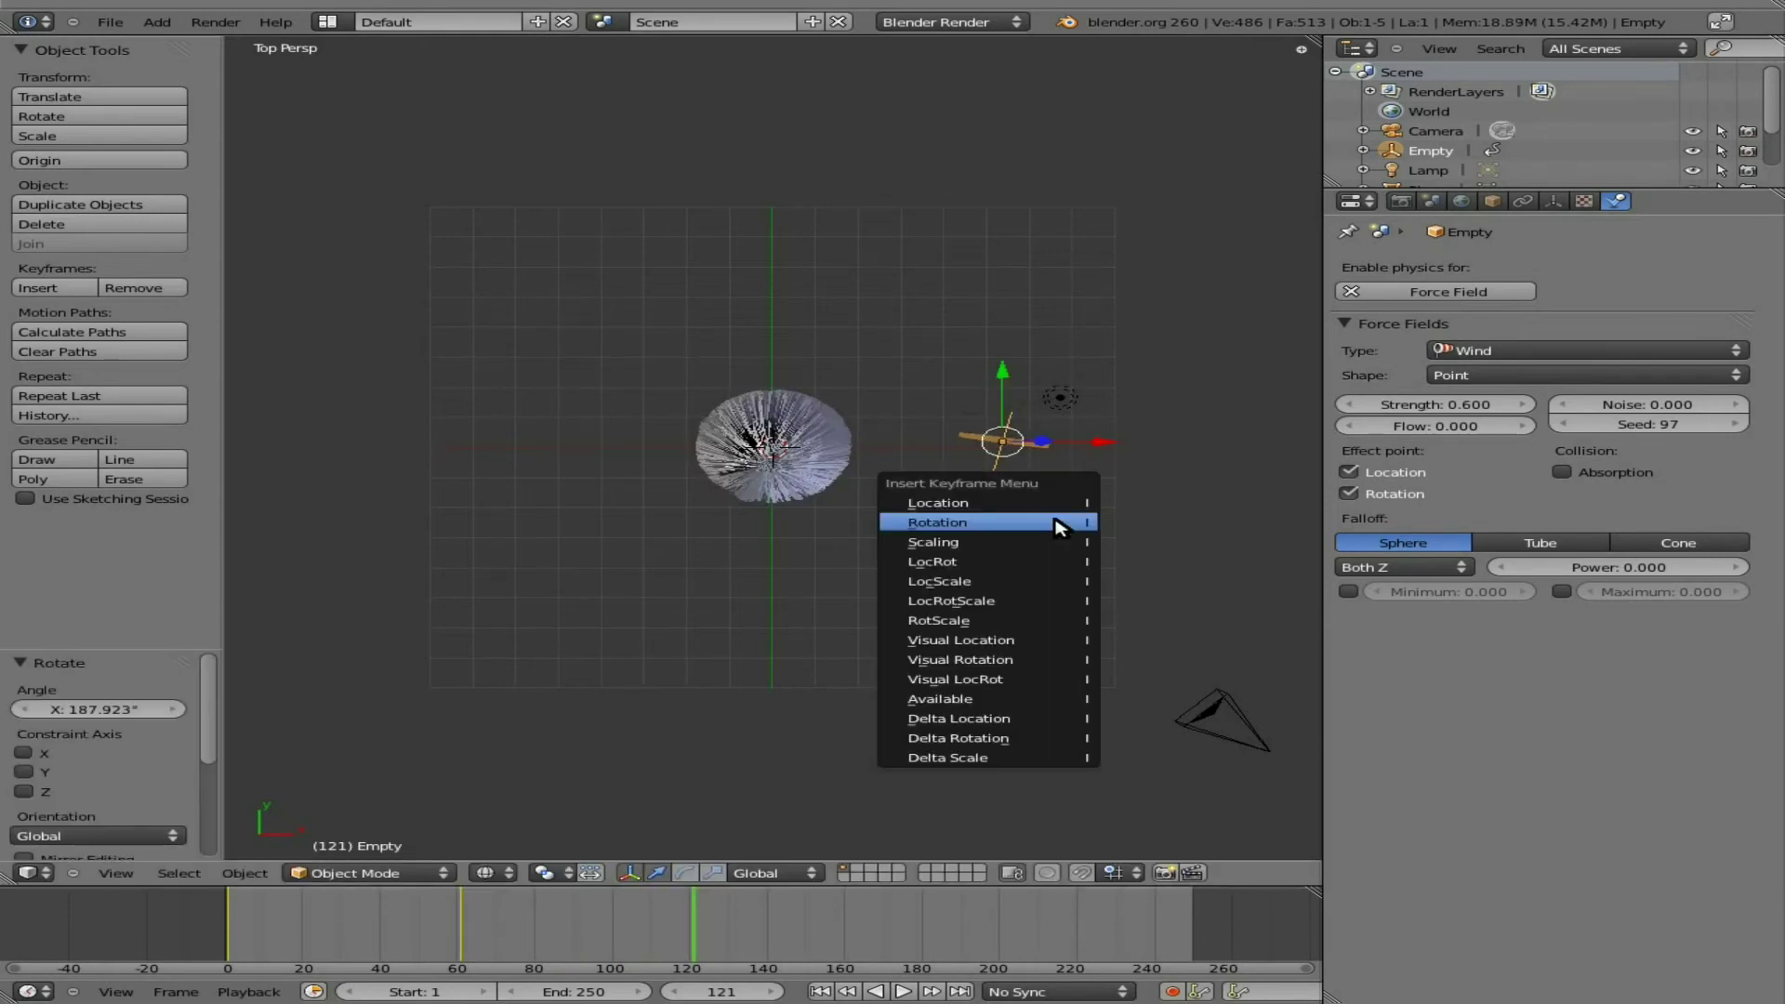
click(1061, 528)
- Play back the rotating-wind animation from frame 1 through the camera view
key(KP_0)
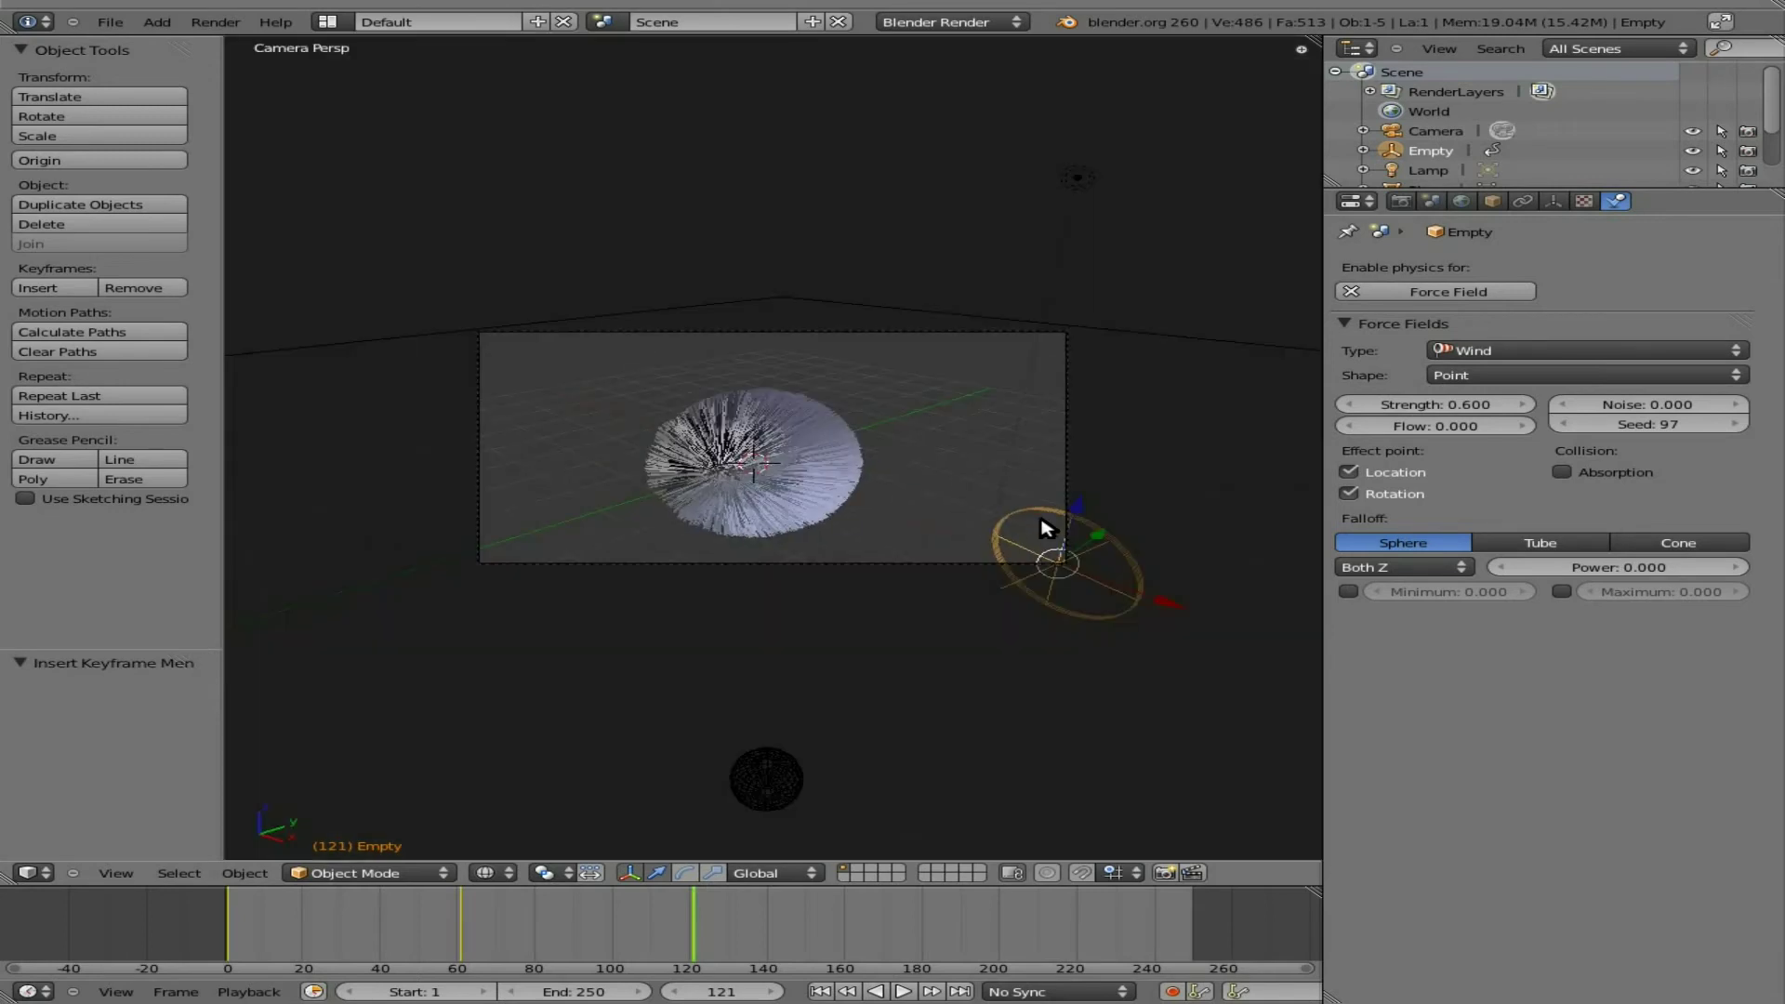
key(alt+a)
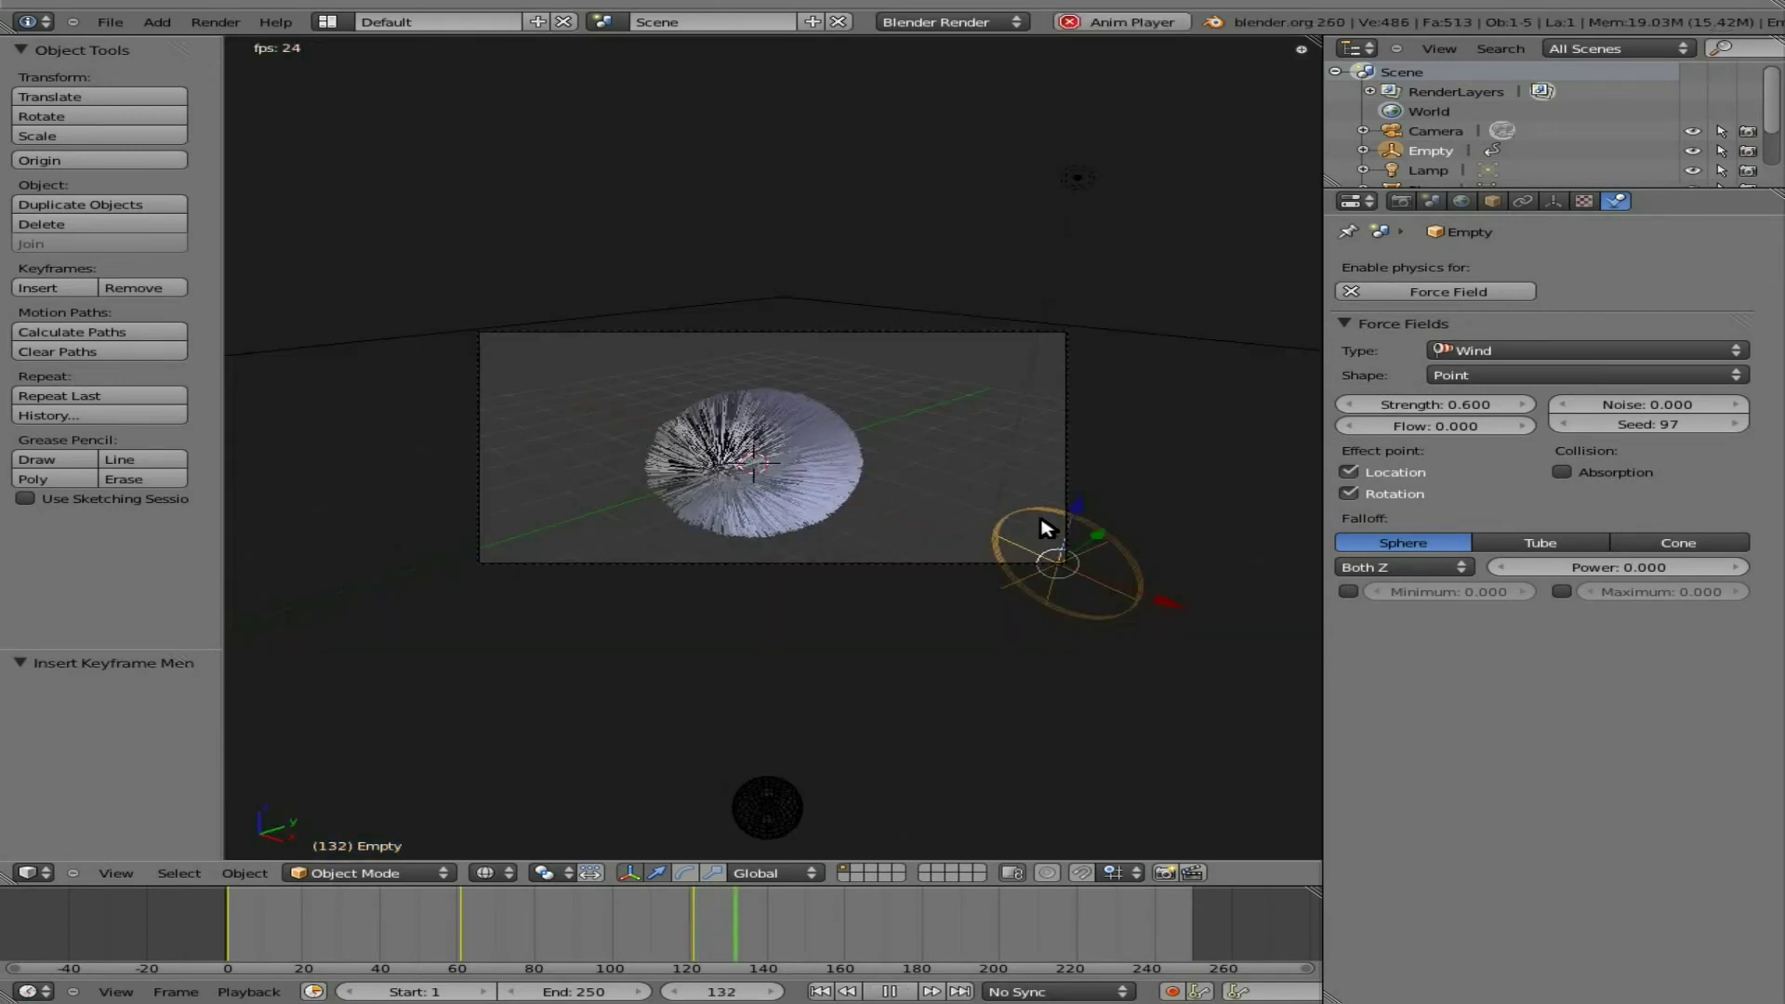
key(Escape)
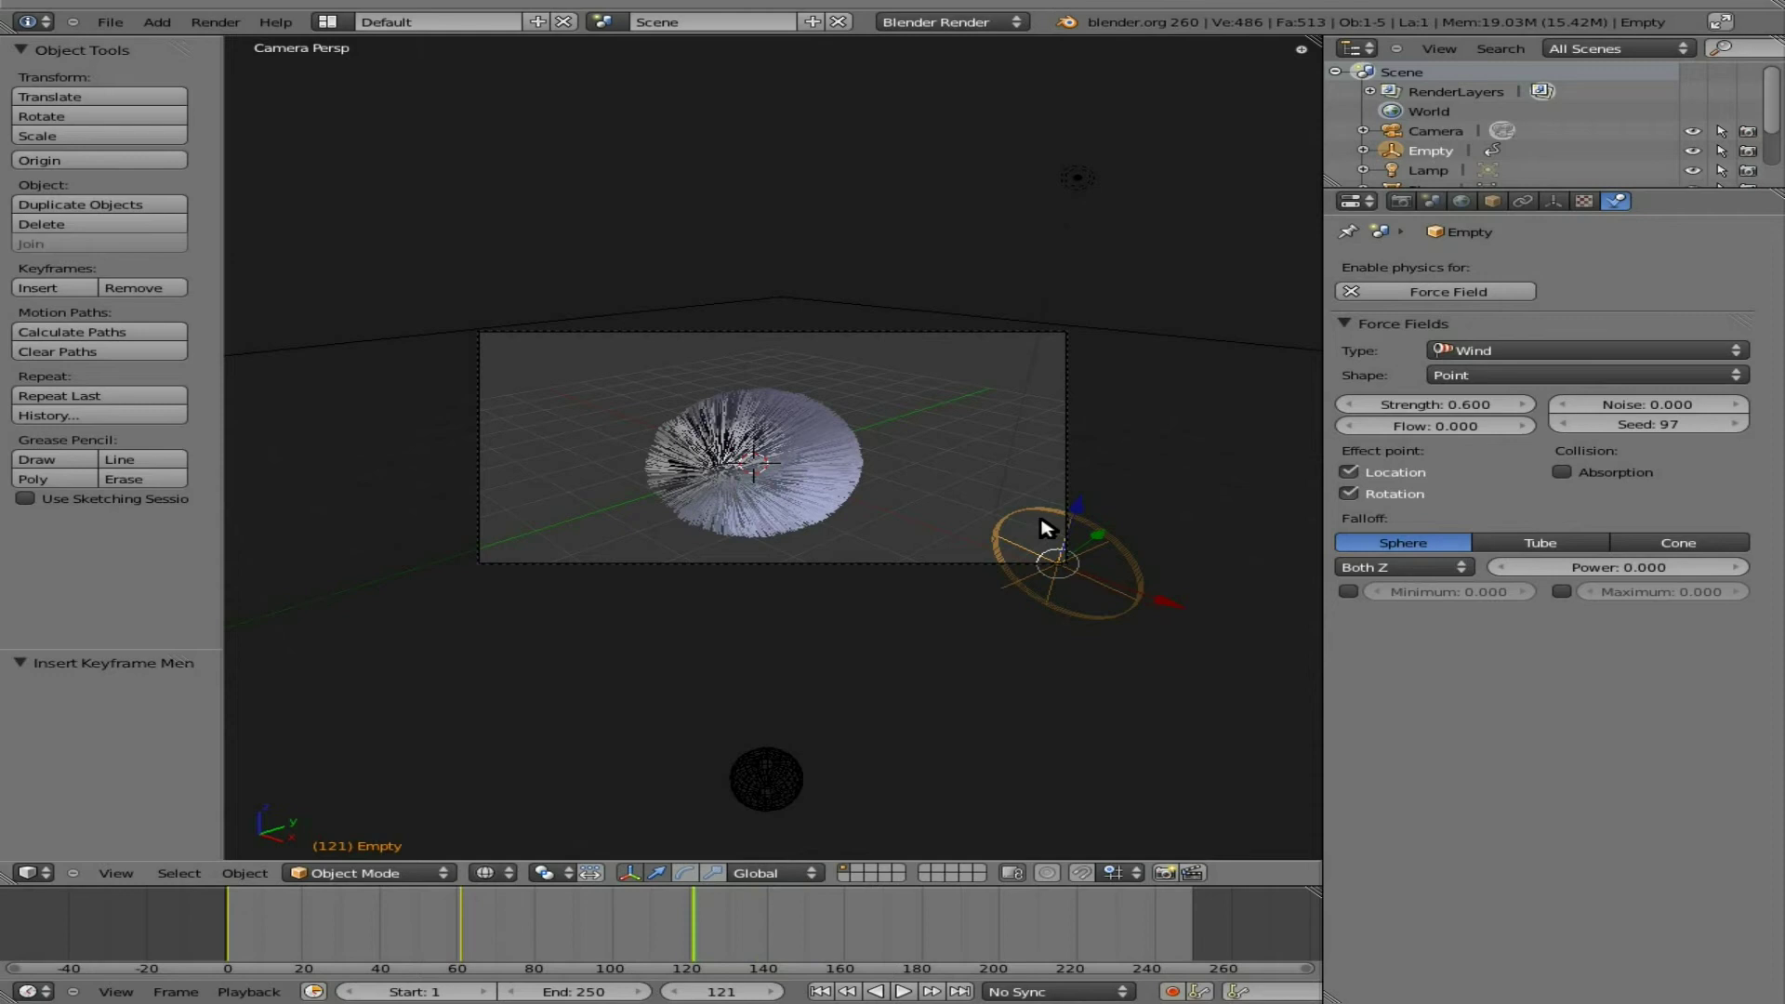
key(shift+Left)
key(alt+a)
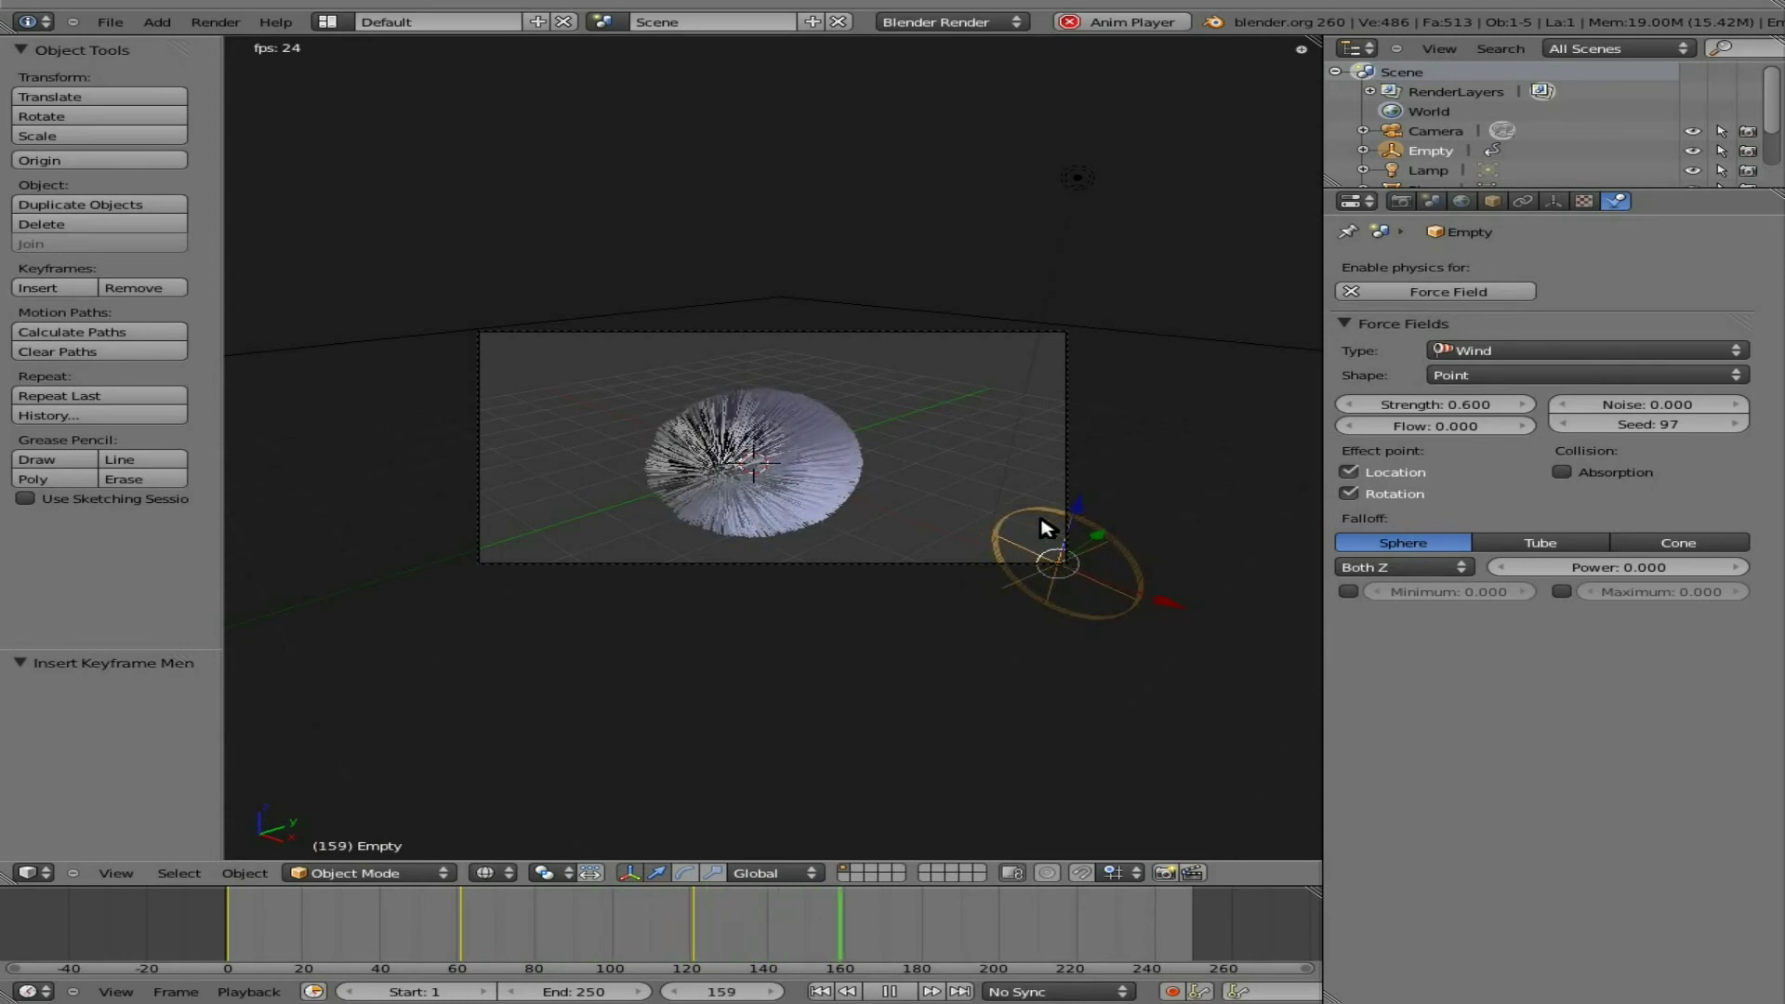
key(Escape)
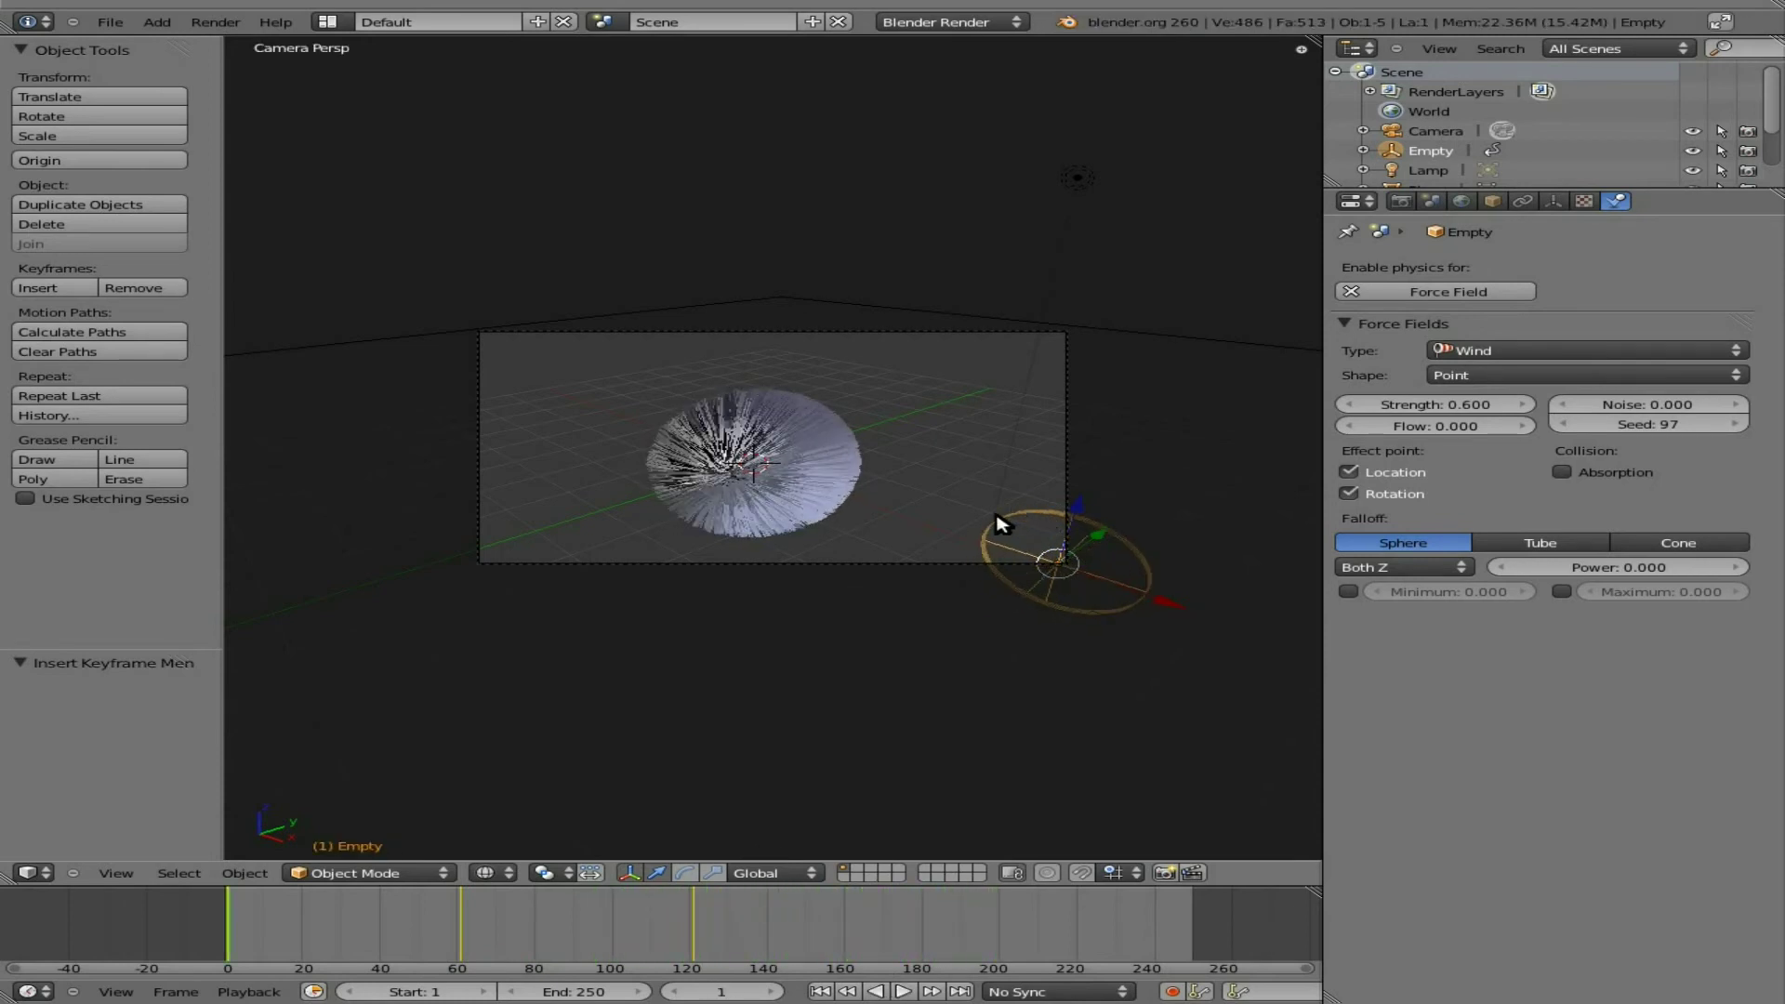
- Set the animation End Frame to 120 in the render settings
click(1402, 202)
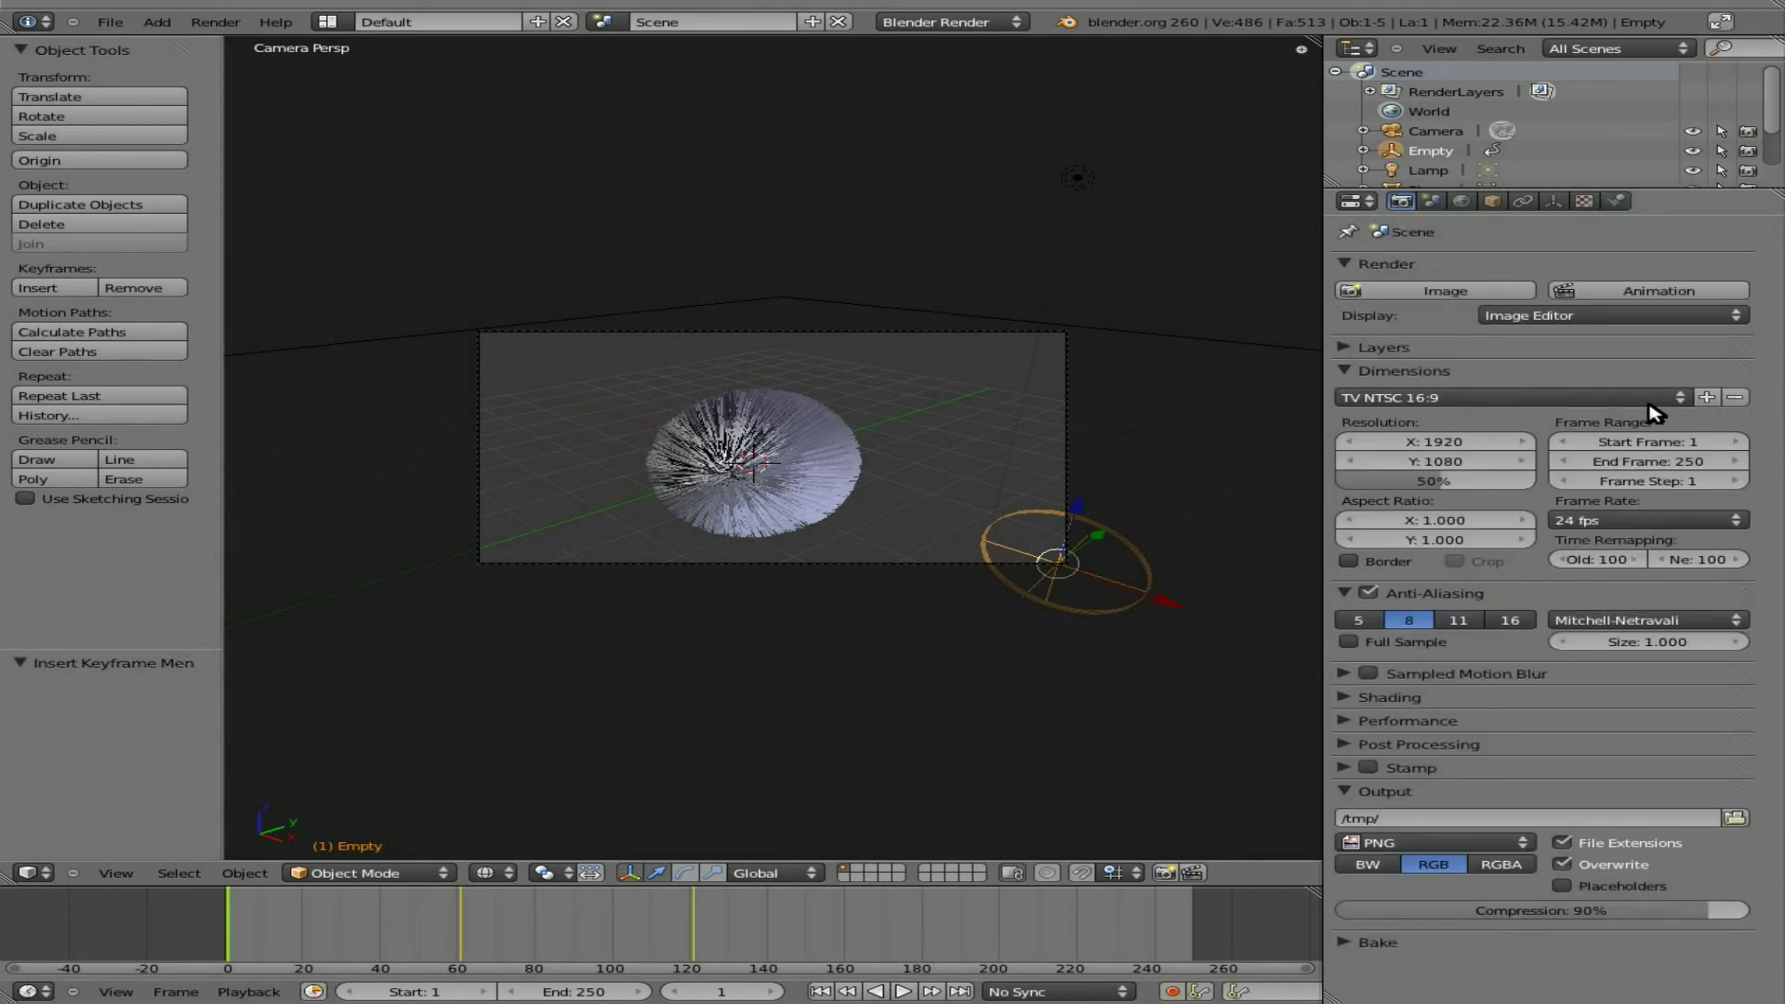
click(1689, 462)
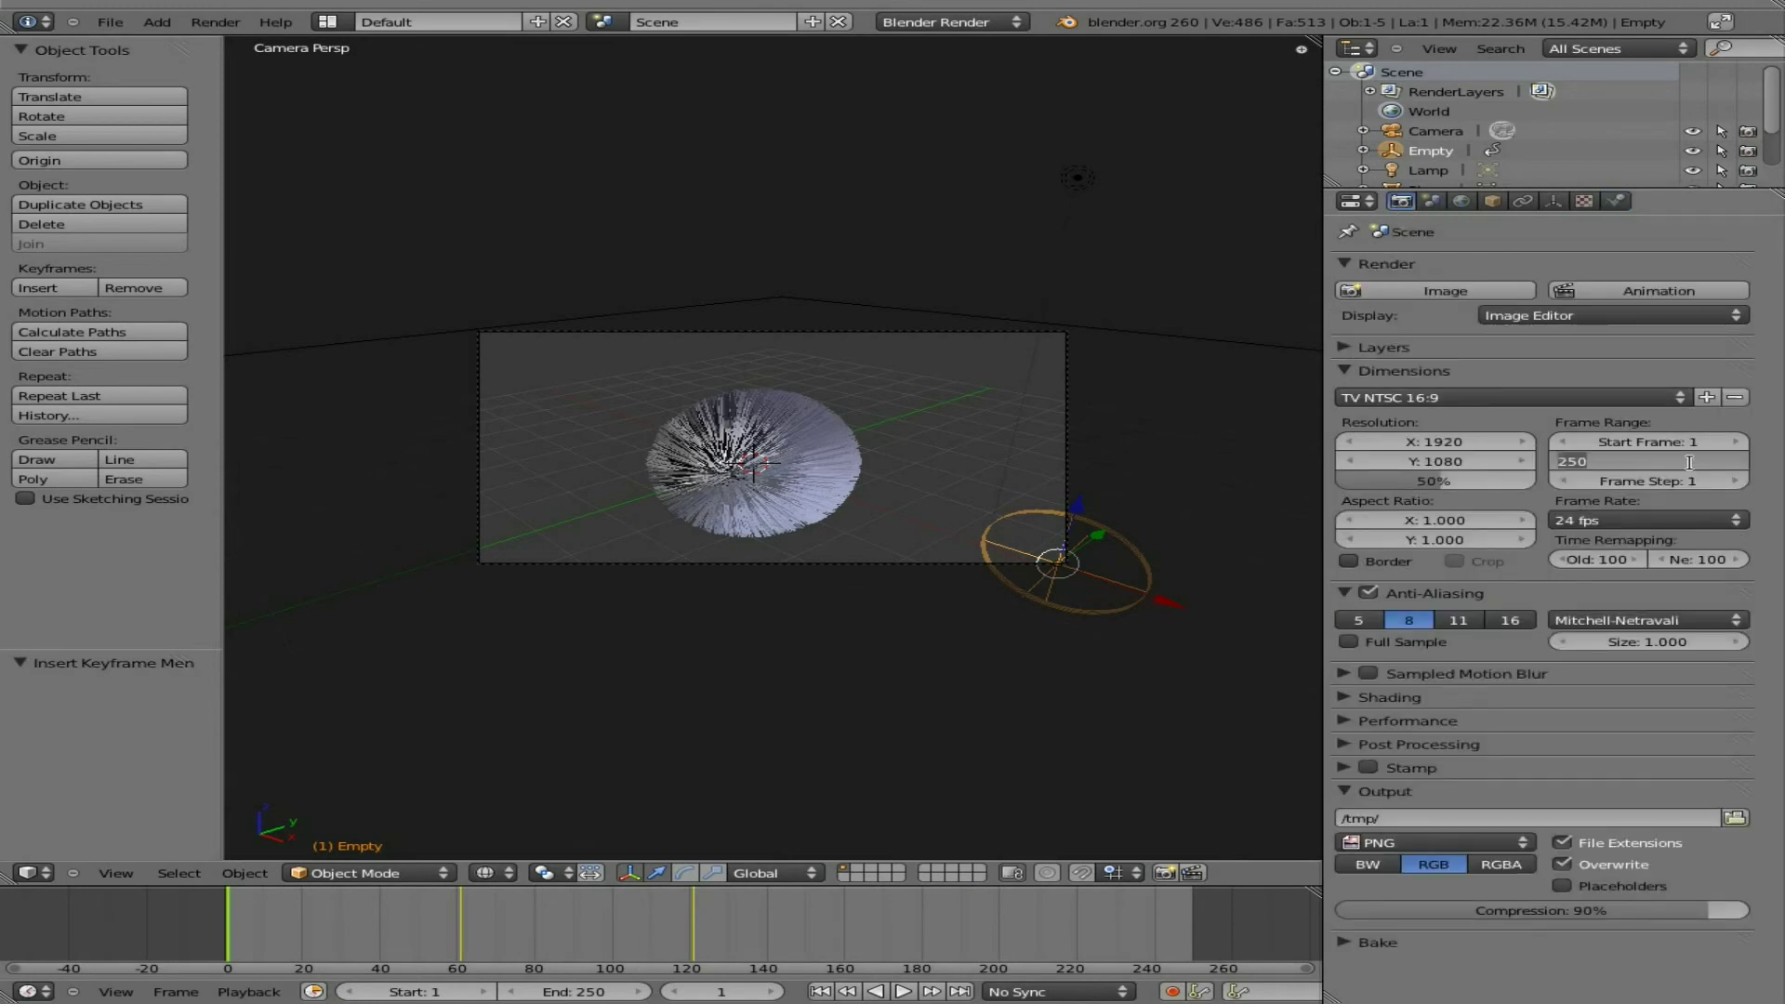
key(Return)
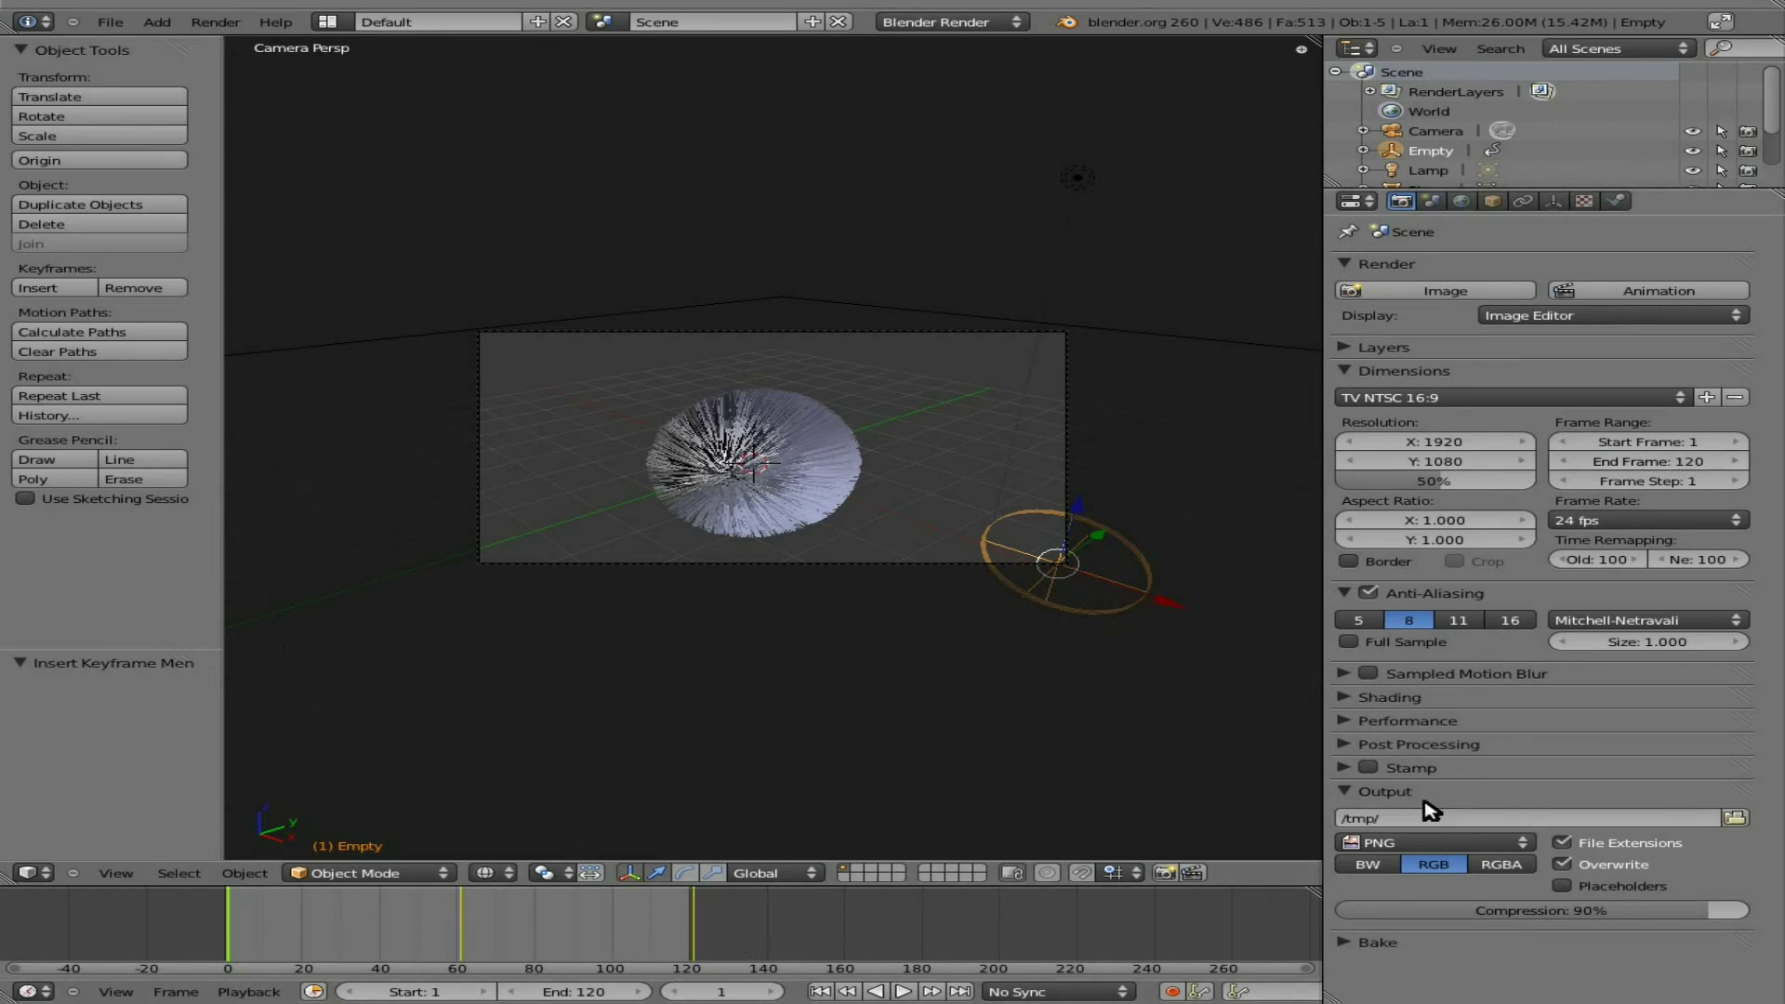
- Output Xvid video to /tmp/fuzzyfur.avi using the HDTV 720p (1280×720) preset
click(1431, 846)
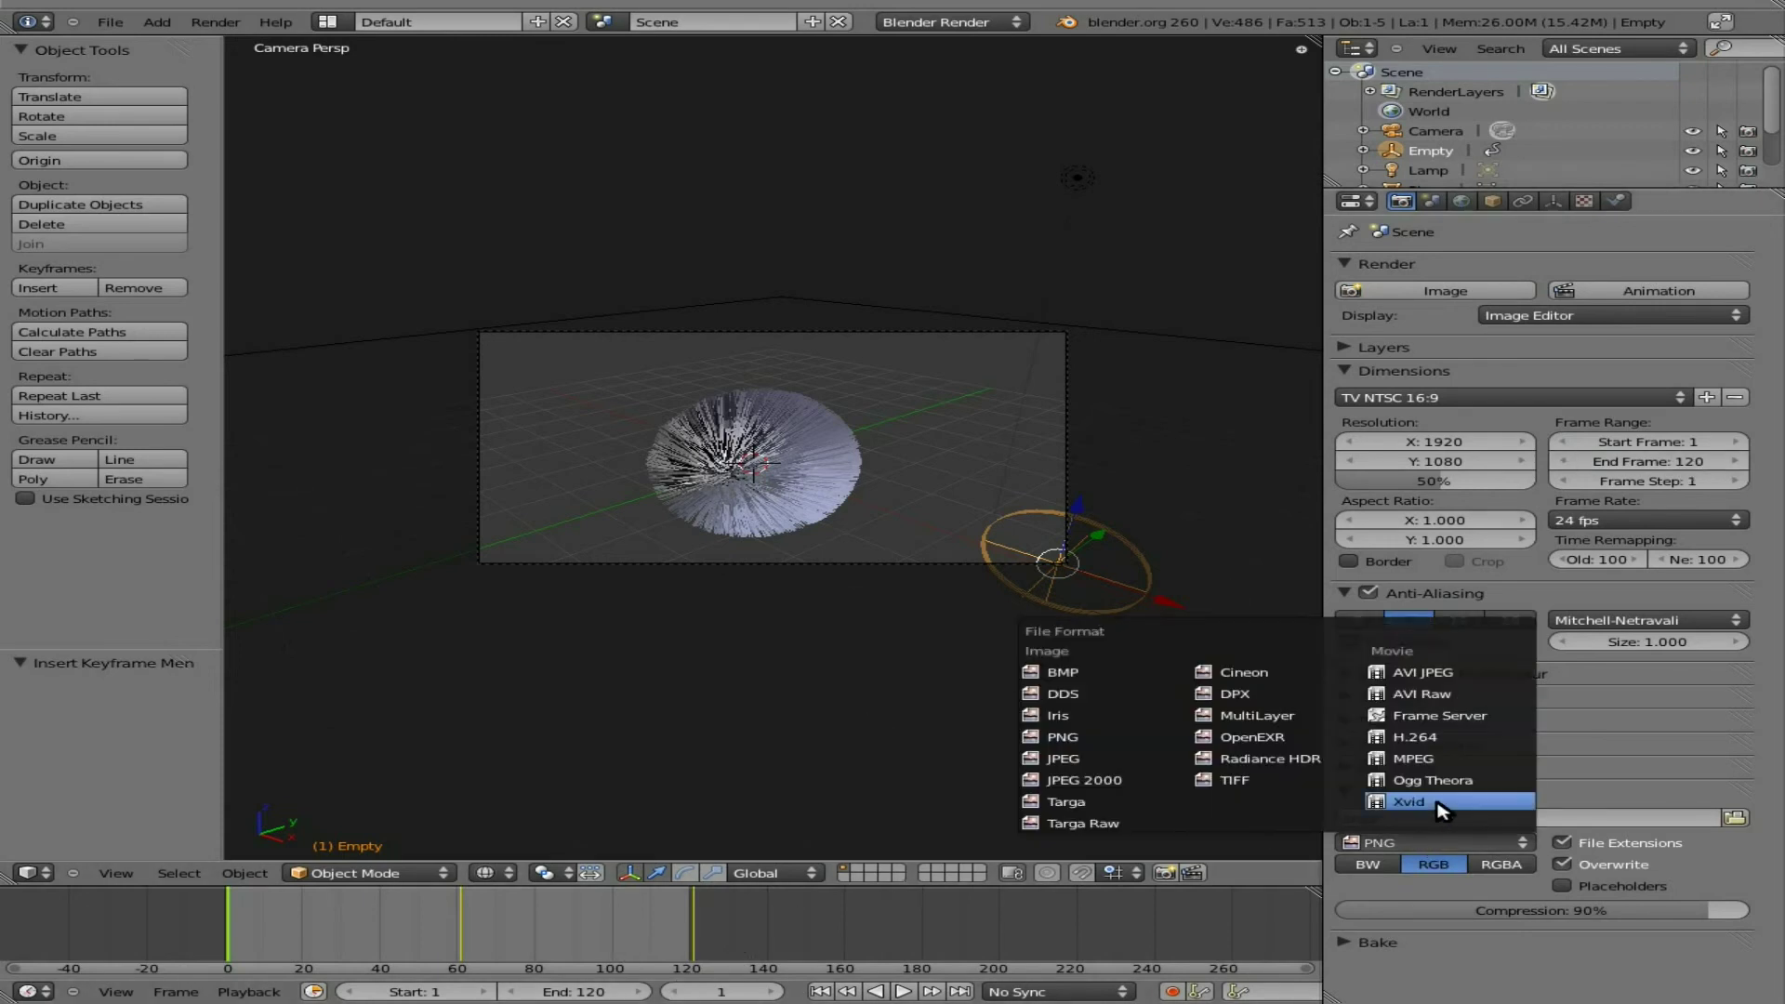
click(1440, 814)
click(1450, 817)
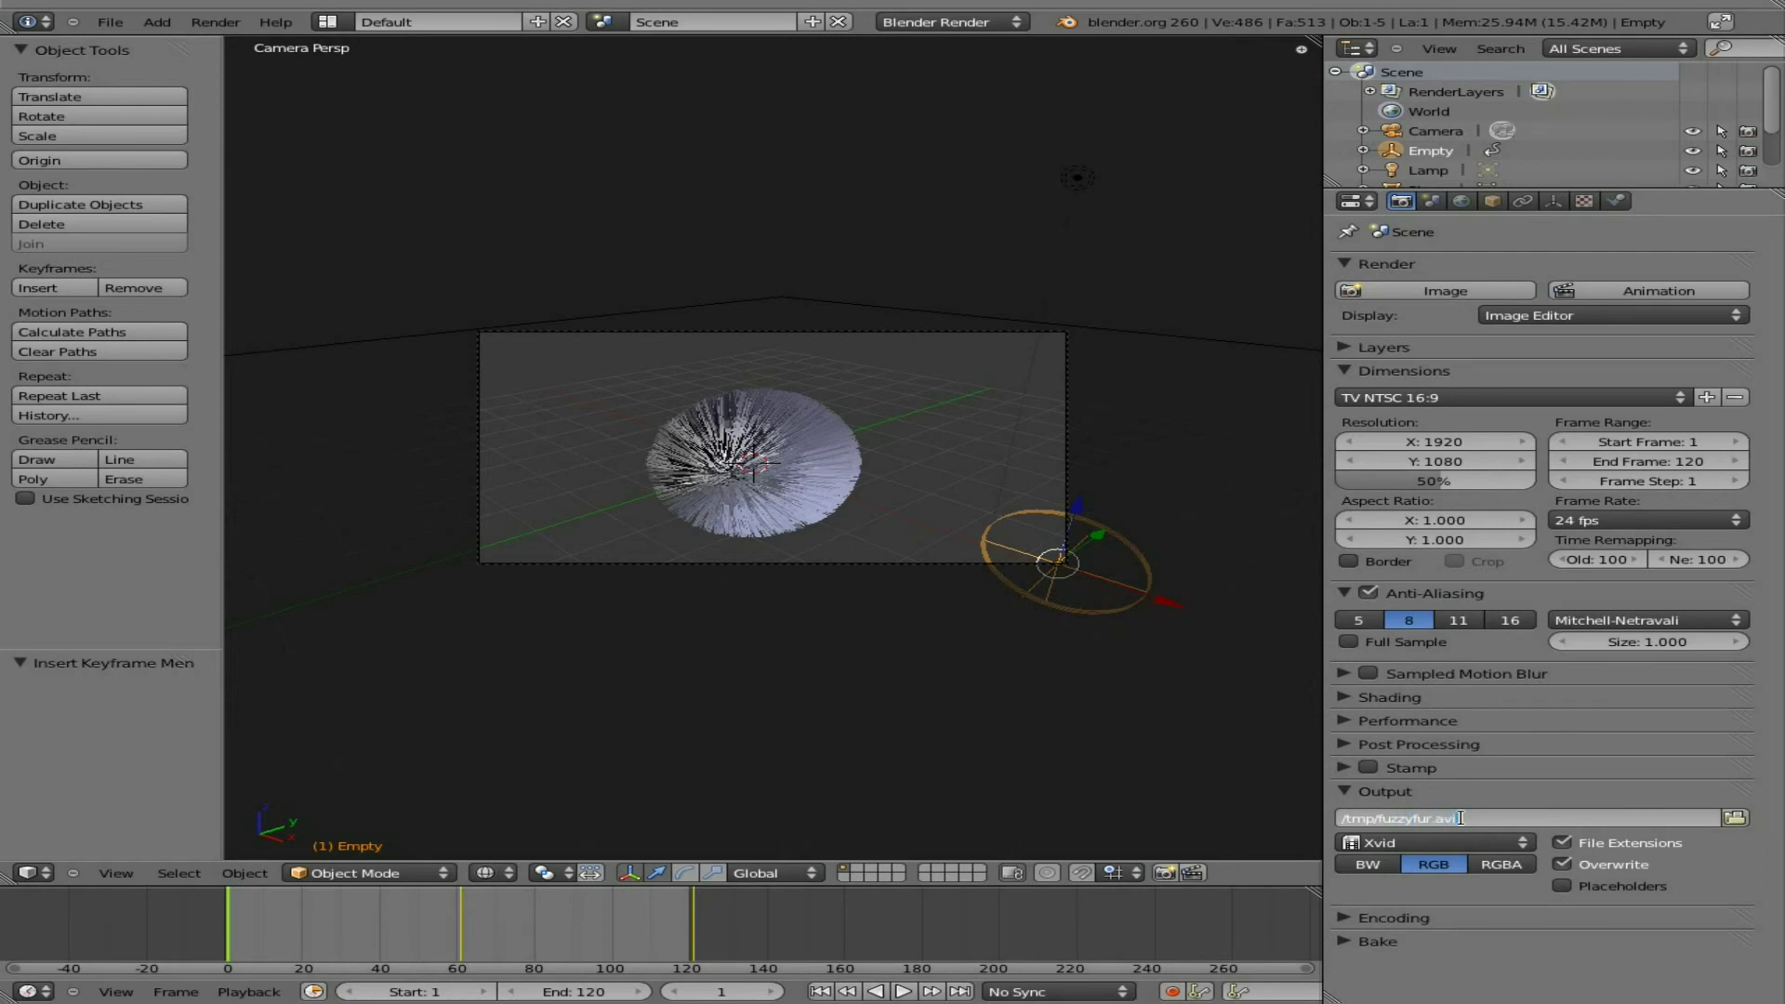
key(Return)
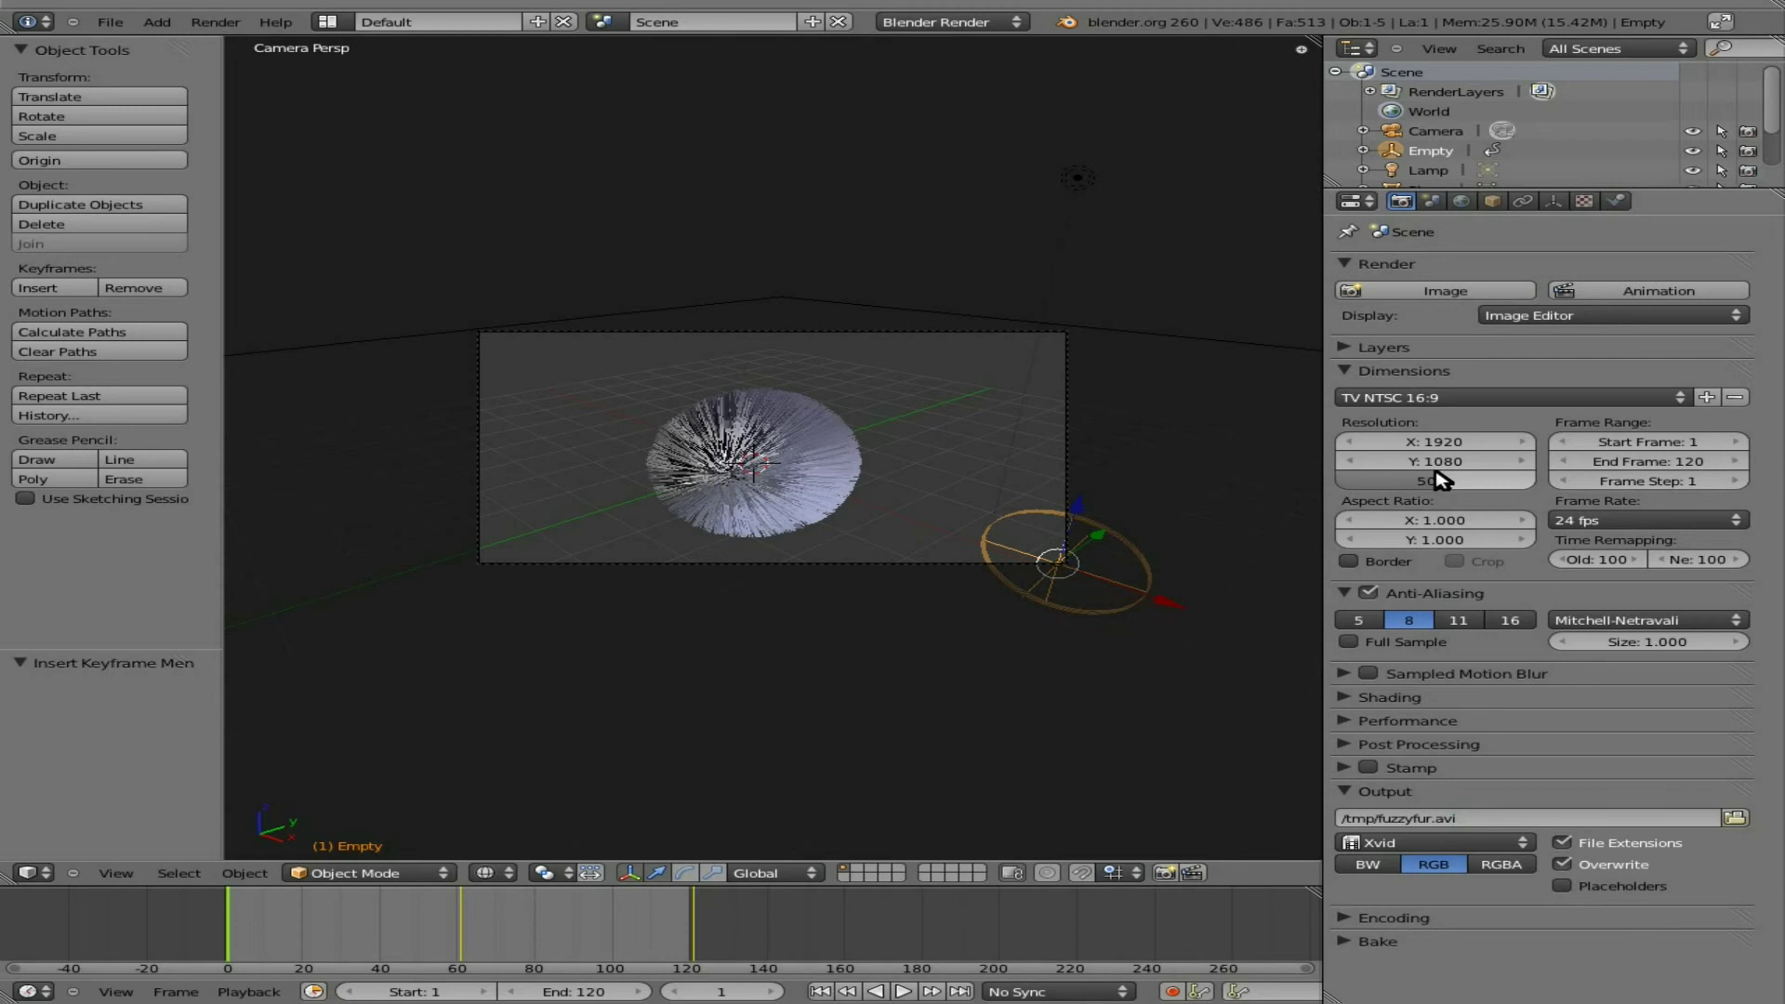
click(1516, 401)
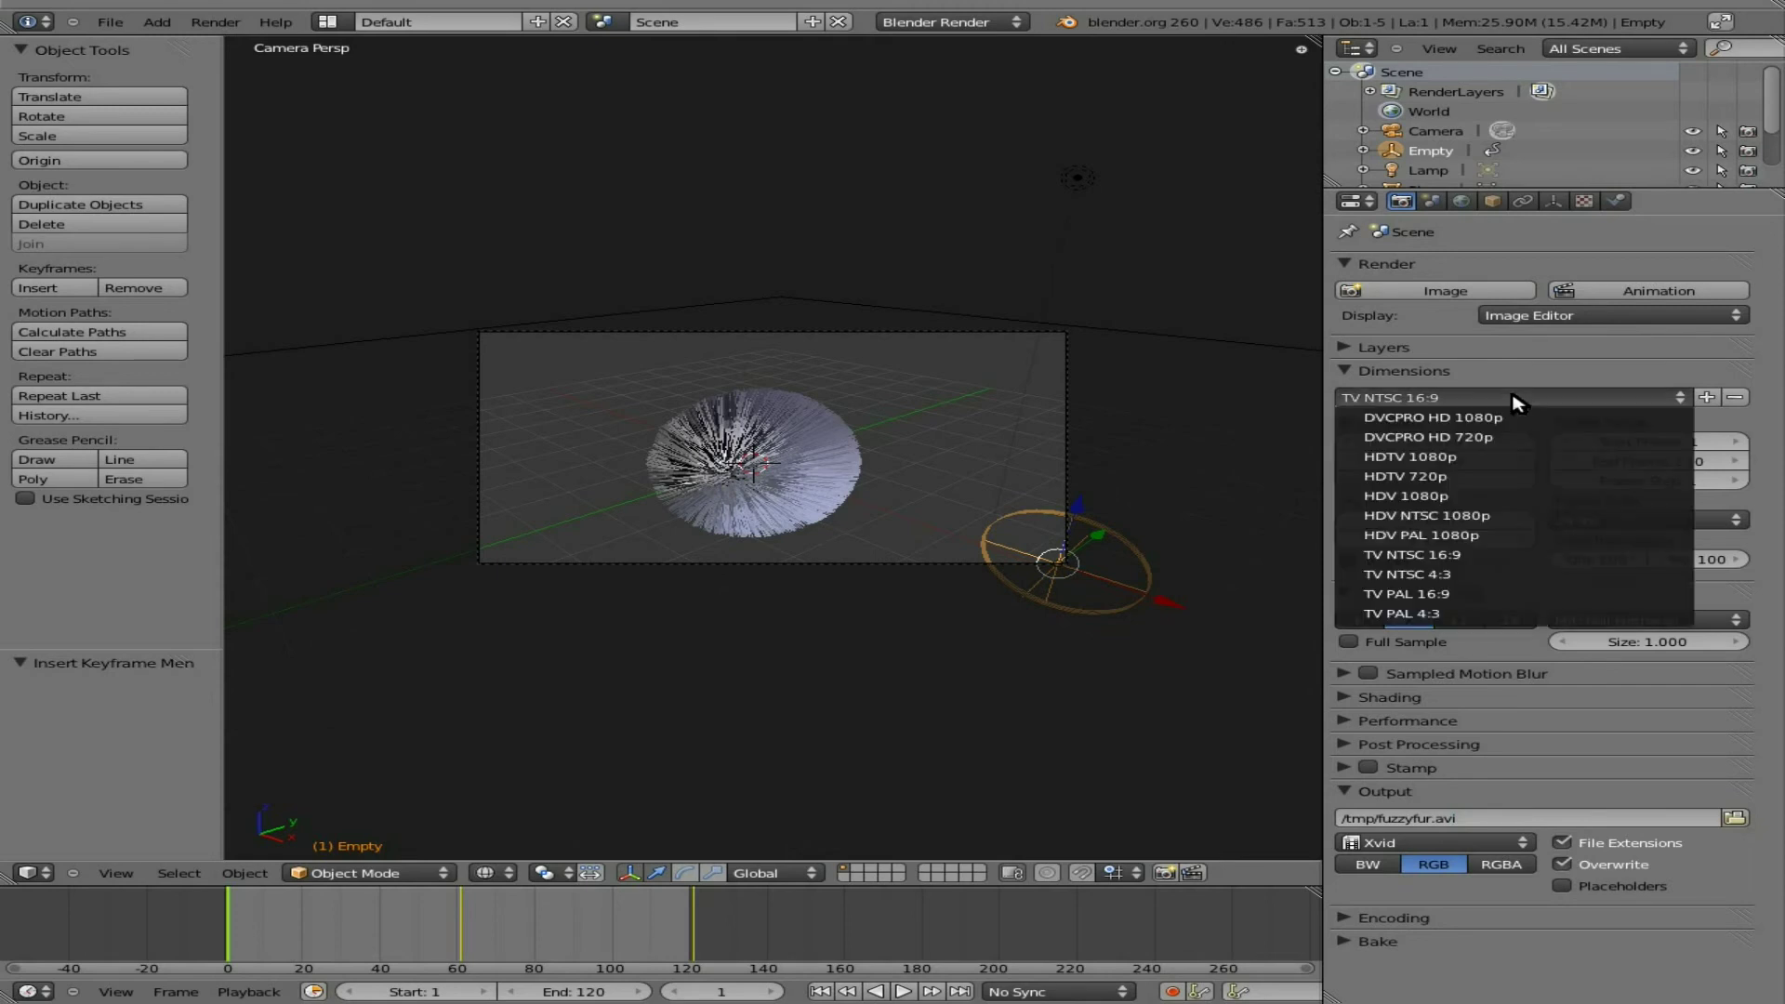
click(1478, 478)
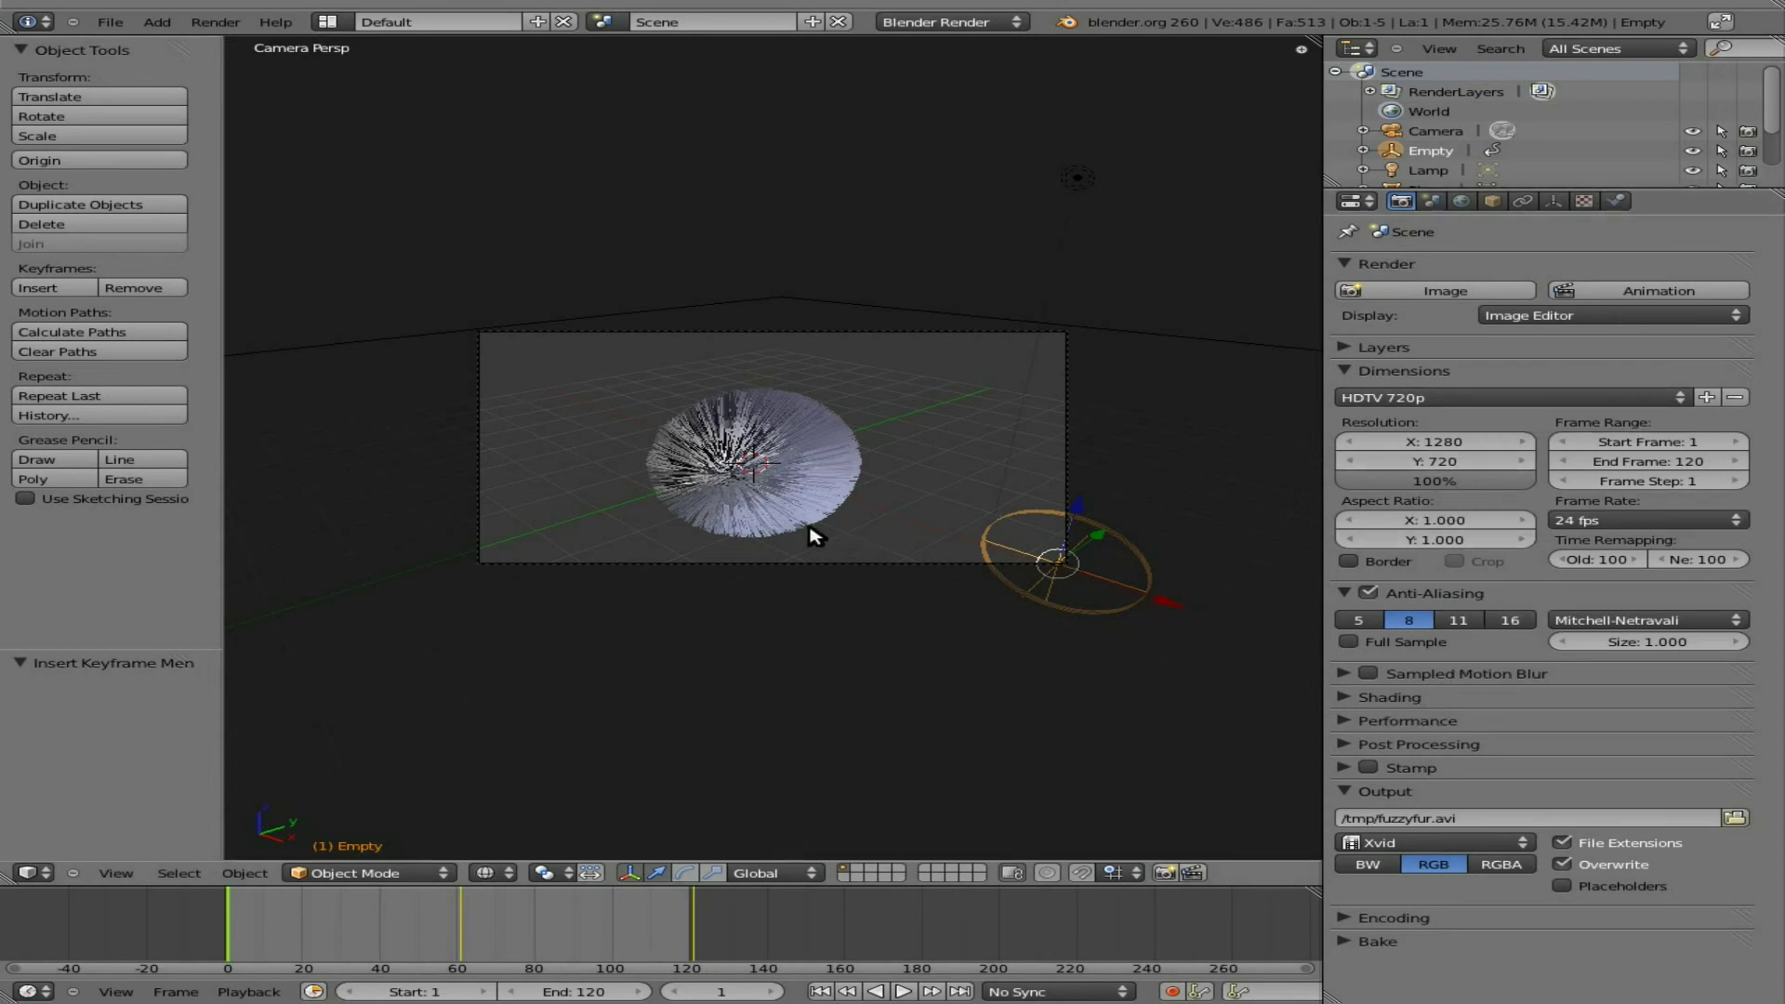
- Test-render the current frame, then render the full furry-sphere animation to video
key(F12)
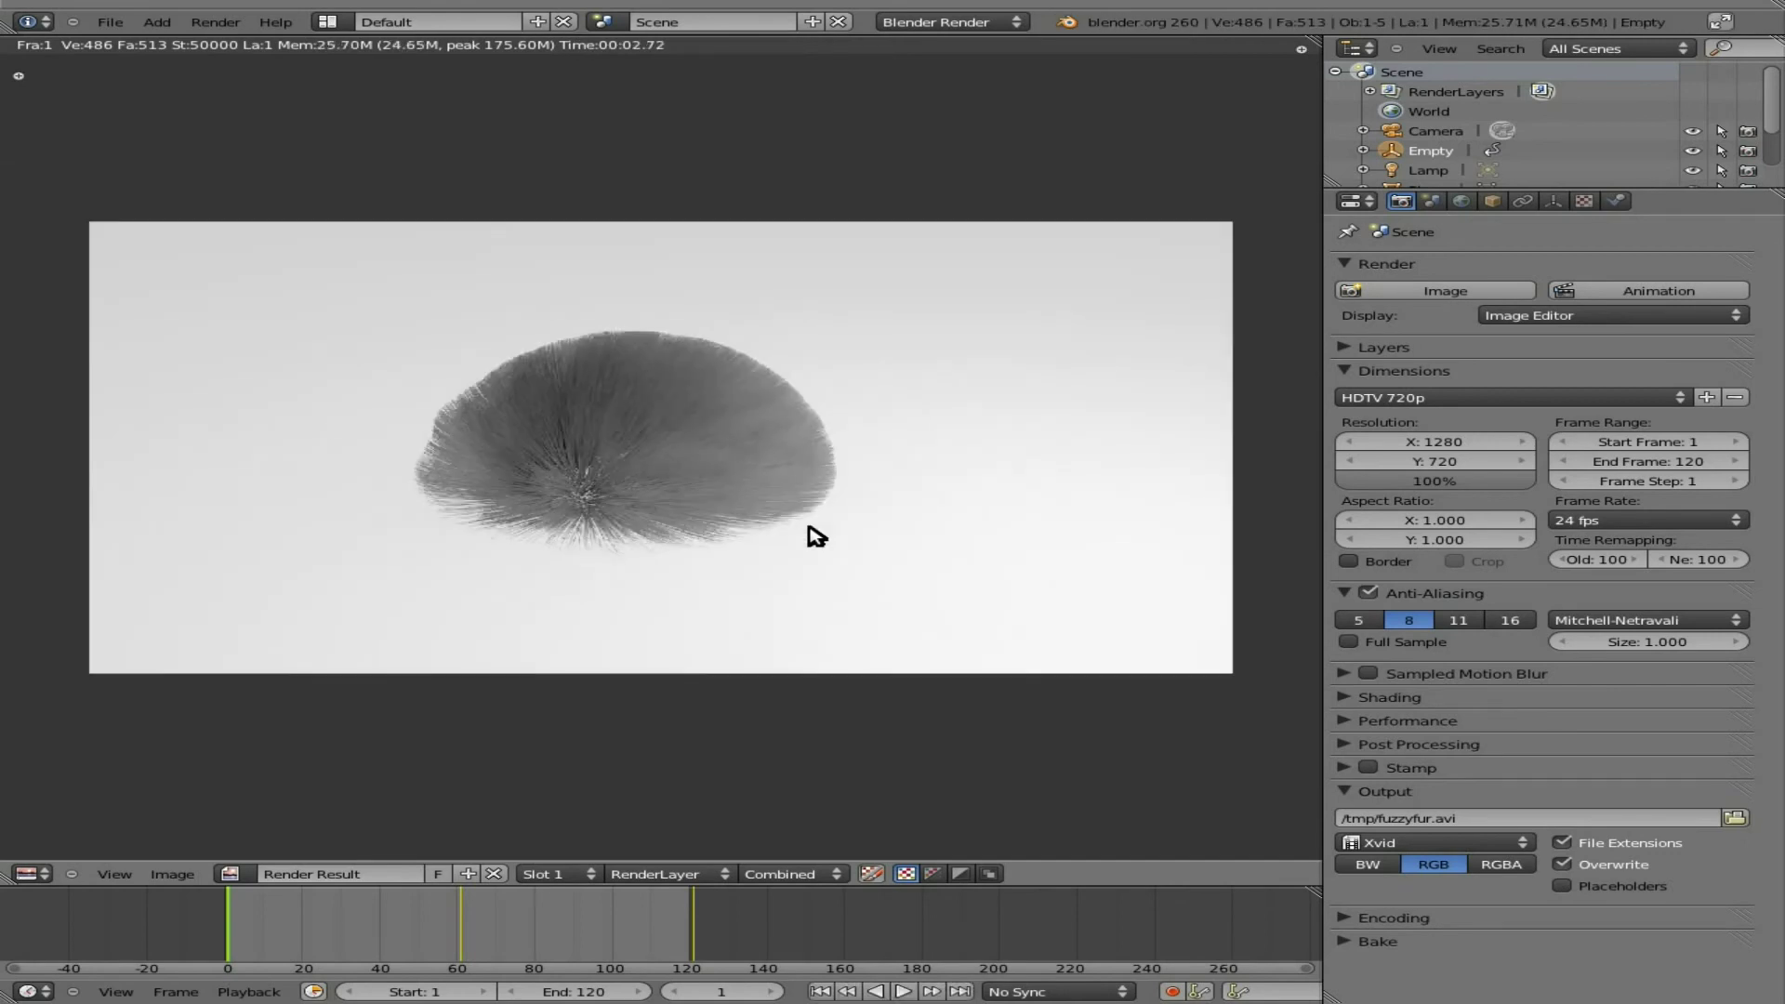
key(Escape)
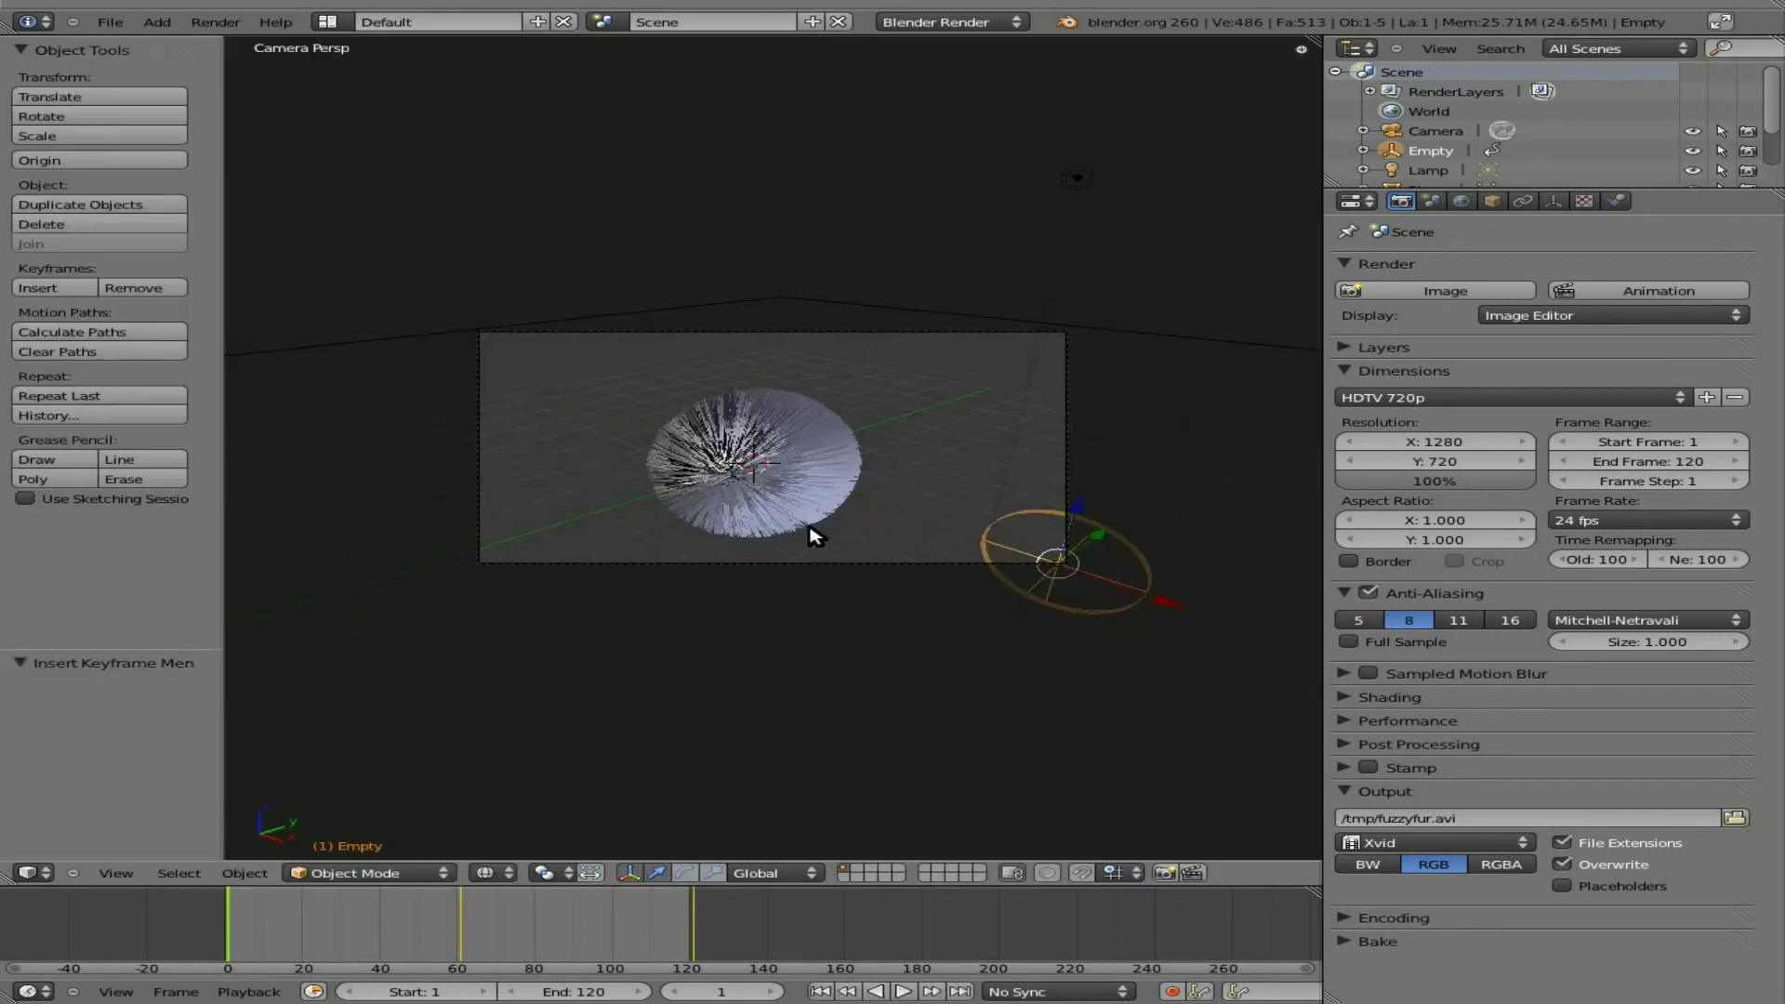
click(1633, 291)
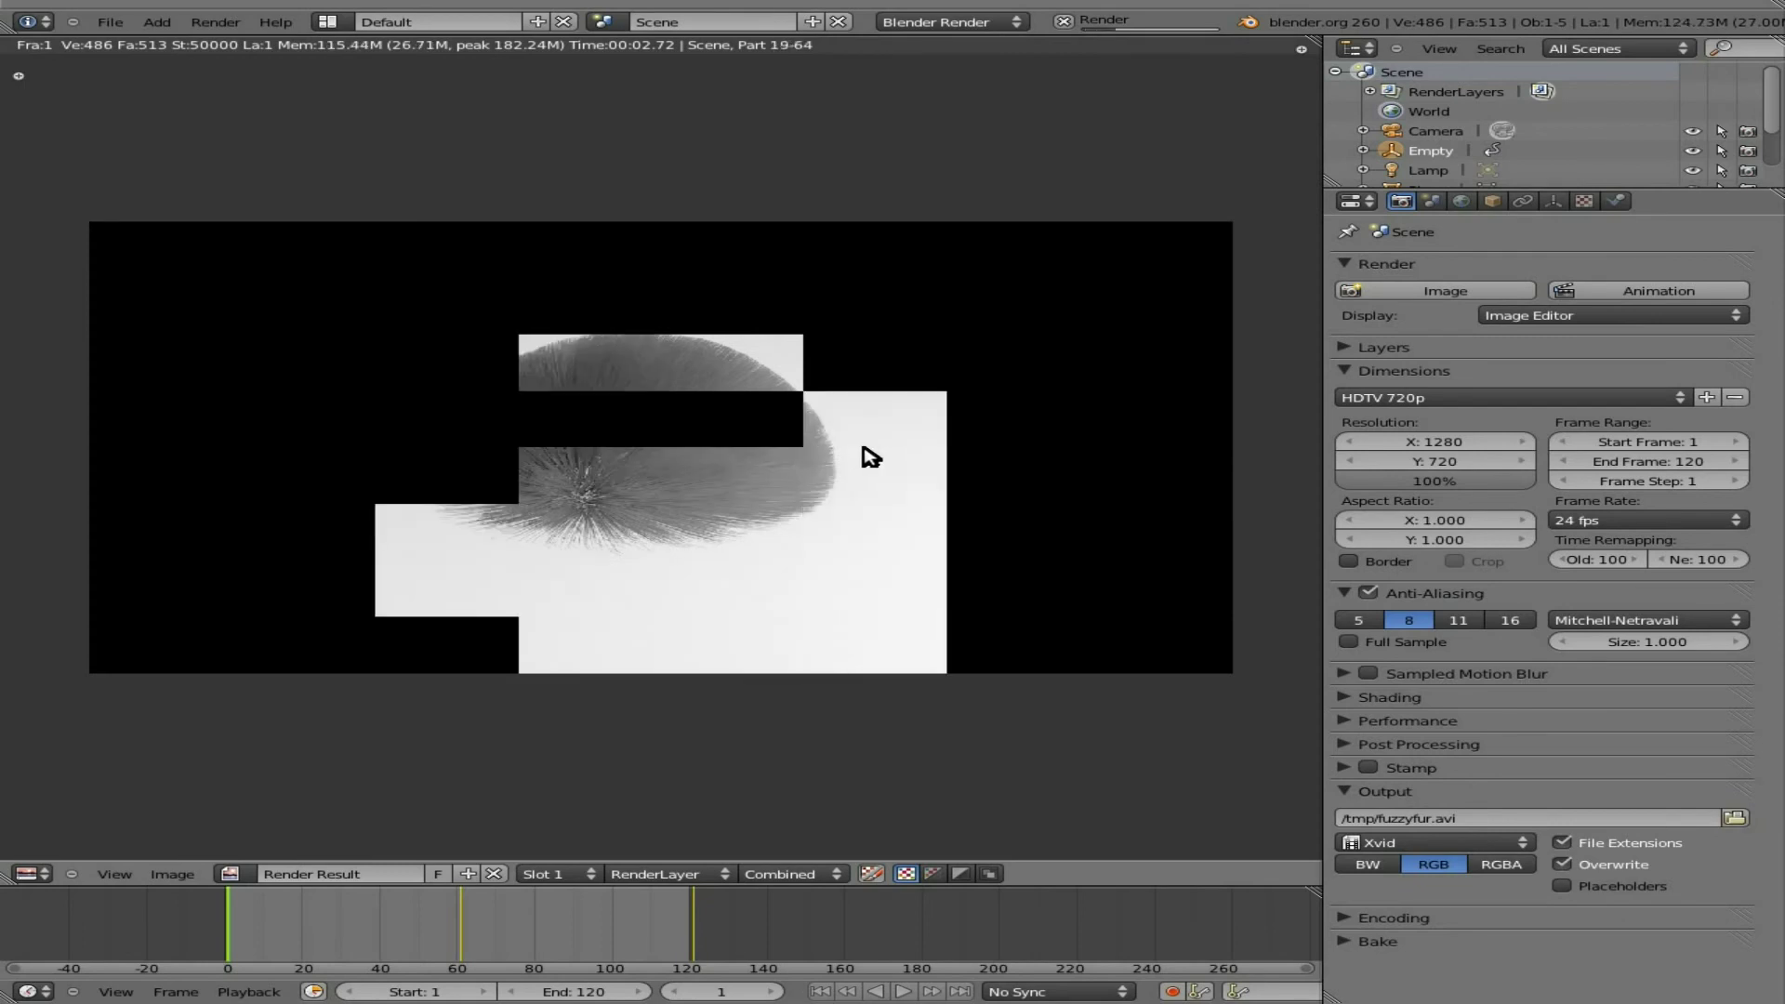